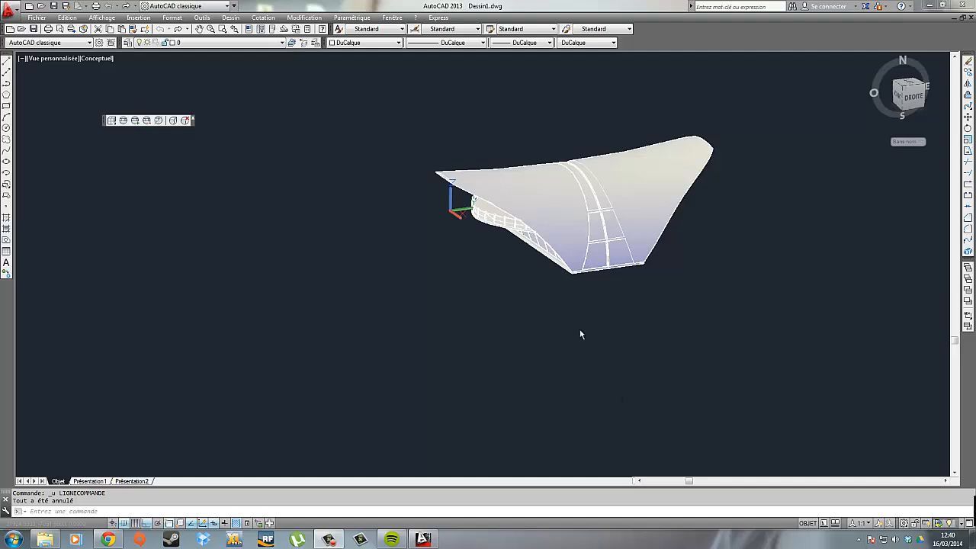
Examine the curved-shell house and its reference photo, using Free Orbit to bring the house's balcony and glazed facade into view.
scroll(468, 264, "up", 3)
middle_click_drag(468, 265, 431, 411)
scroll(447, 337, "down", 2)
middle_click_drag(447, 337, 386, 258)
scroll(386, 259, "up", 2)
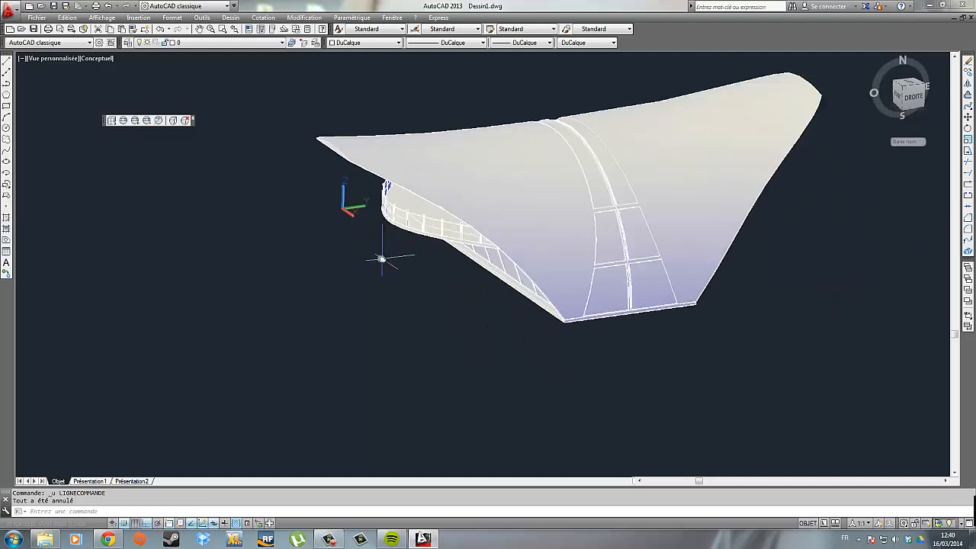
left_click(102, 18)
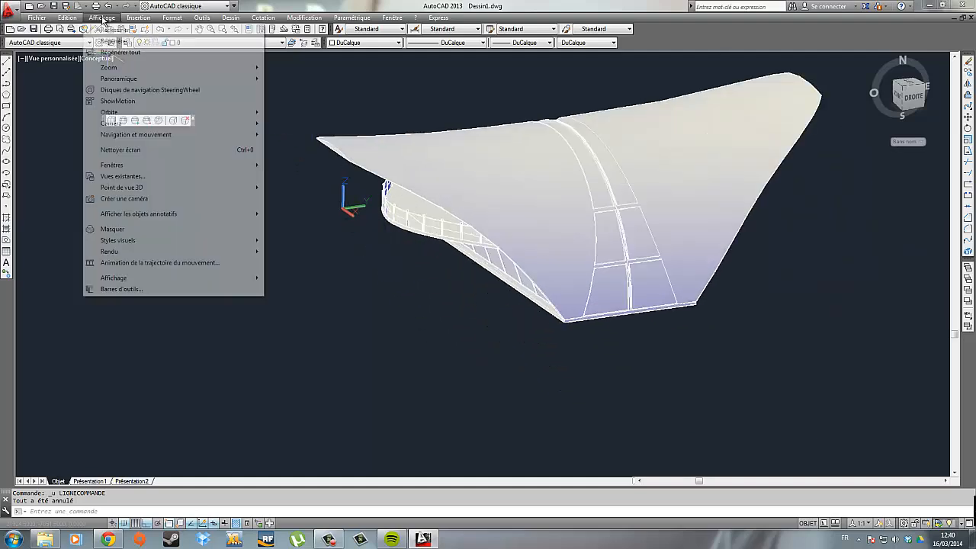
mouse_move(191, 112)
left_click(299, 123)
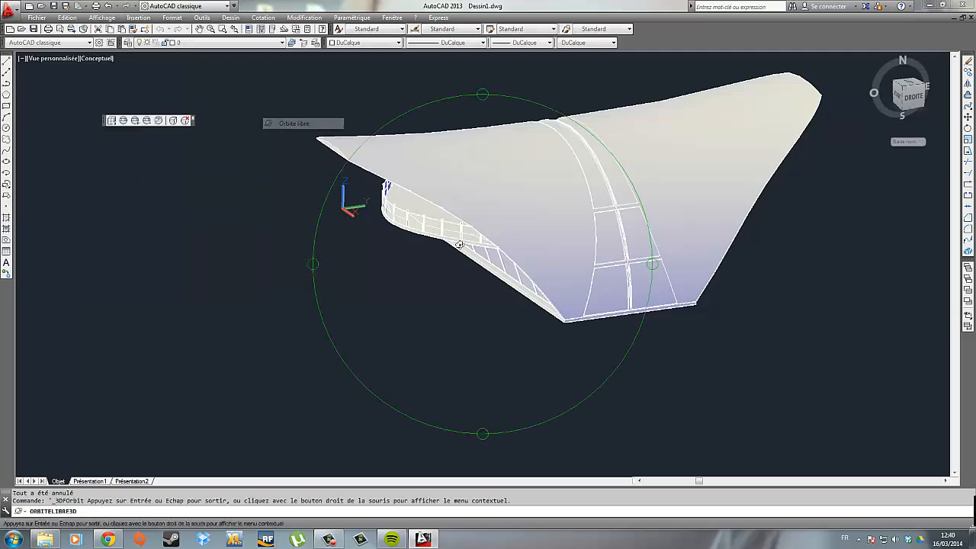
left_click_drag(411, 229, 430, 337)
key("Escape")
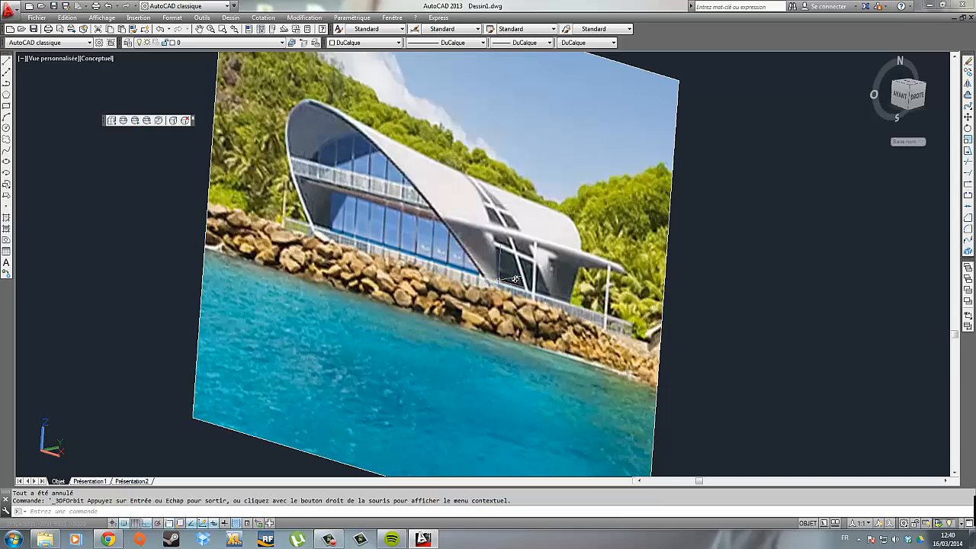
scroll(516, 279, "down", 6)
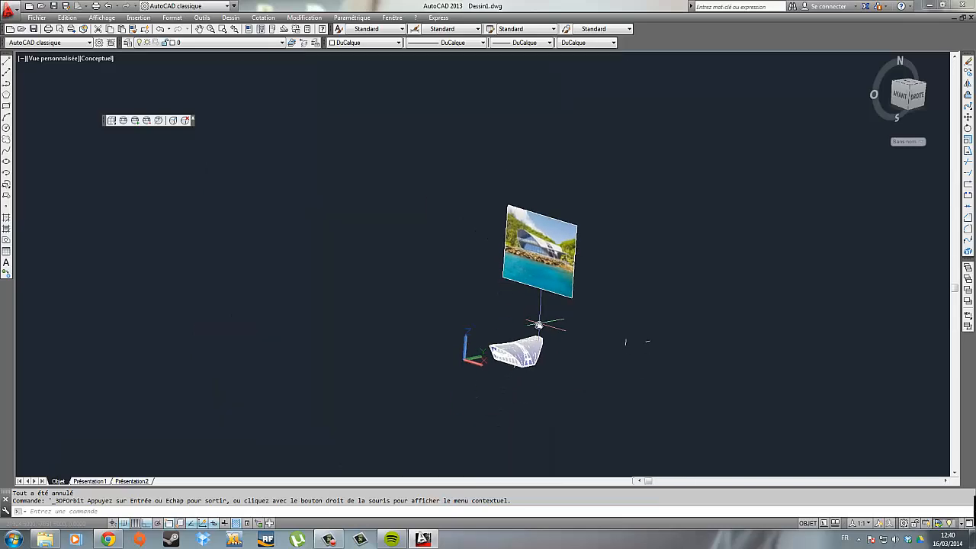
scroll(539, 326, "up", 5)
middle_click_drag(496, 416, 560, 212)
scroll(425, 270, "up", 1)
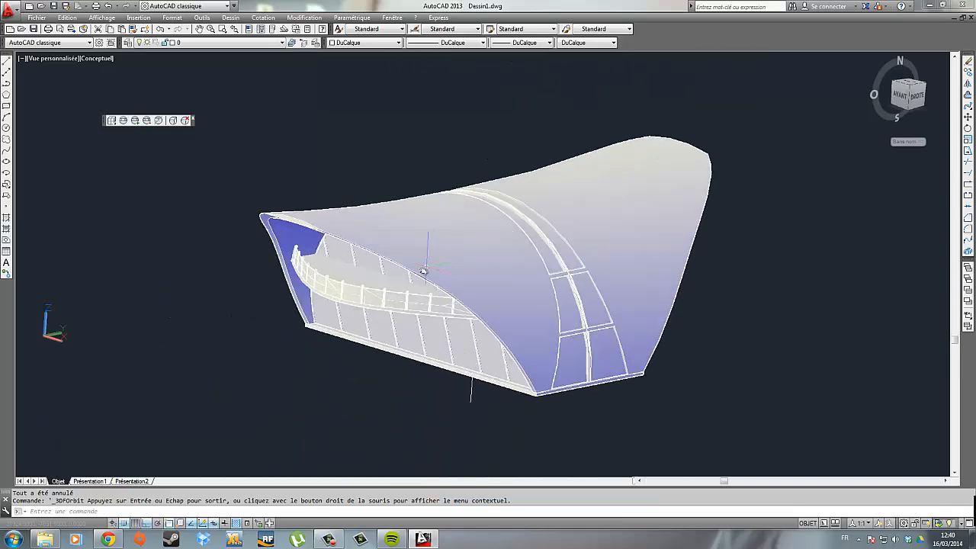
Copy the upper balcony slab and the ground-floor slab along the Y axis into the empty space beyond the house's balcony side.
left_click(354, 276)
scroll(504, 372, "up", 2)
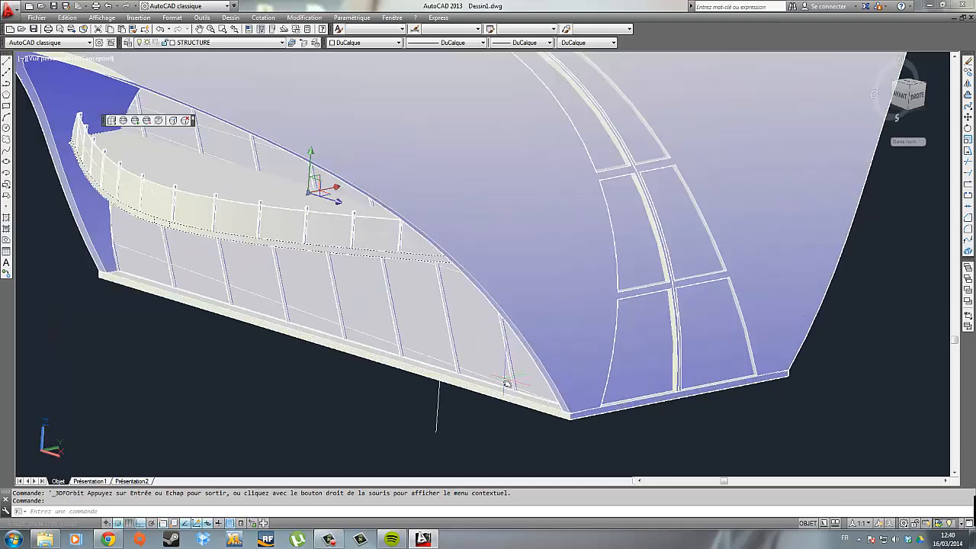
left_click(509, 393)
scroll(485, 342, "down", 5)
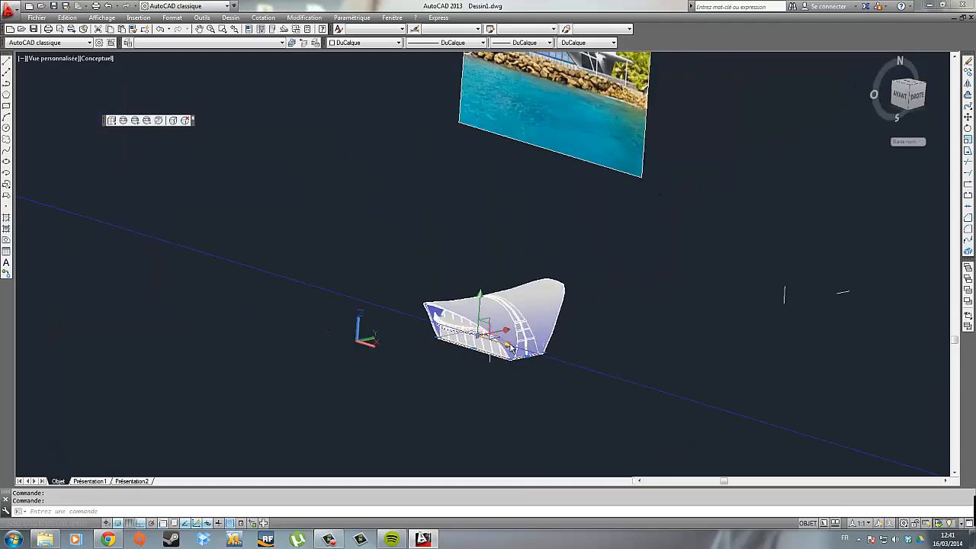
left_click(968, 74)
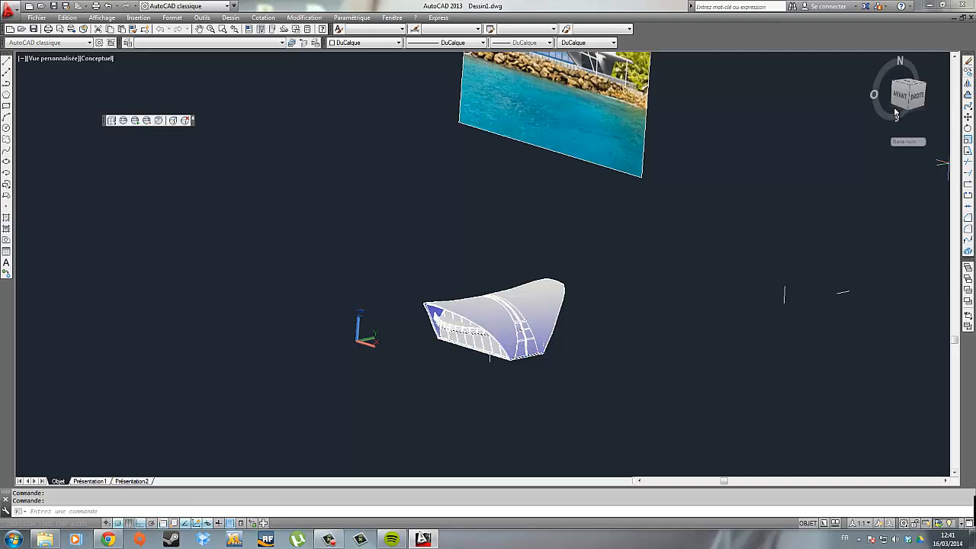
left_click(762, 259)
left_click(630, 316)
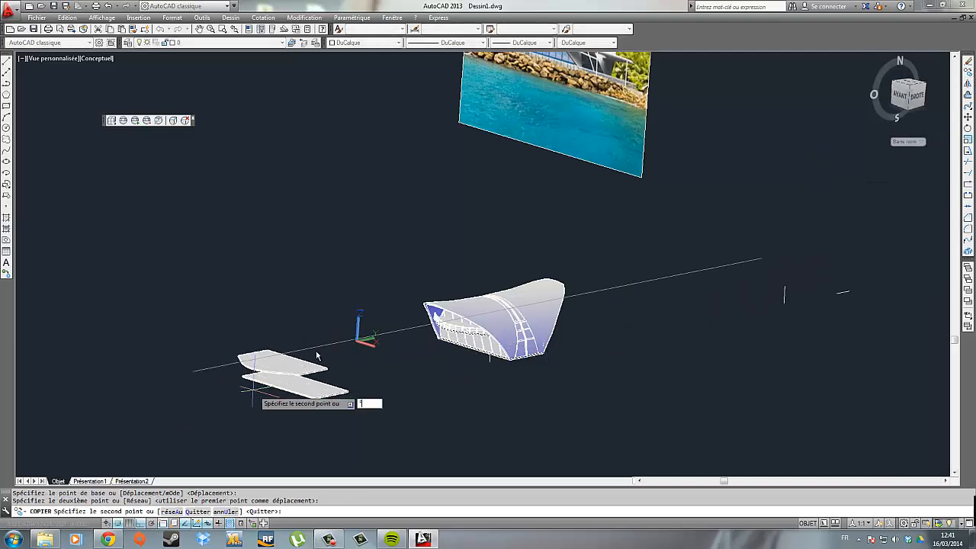
key("Escape")
key("Escape")
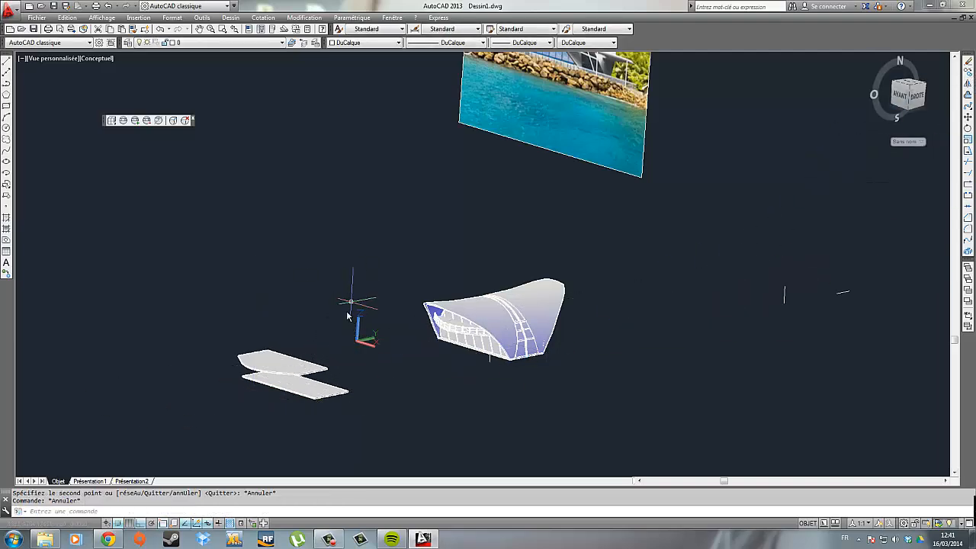
Reorient the UCS so its Y axis is vertical and its X axis runs parallel to the copied slabs' short edges.
scroll(381, 329, "up", 3)
scroll(391, 324, "up", 3)
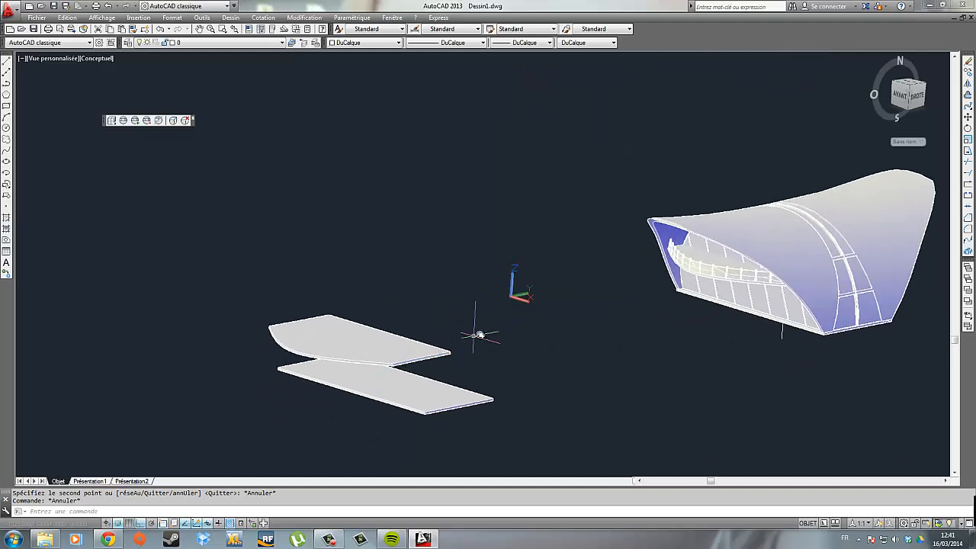
scroll(506, 290, "up", 3)
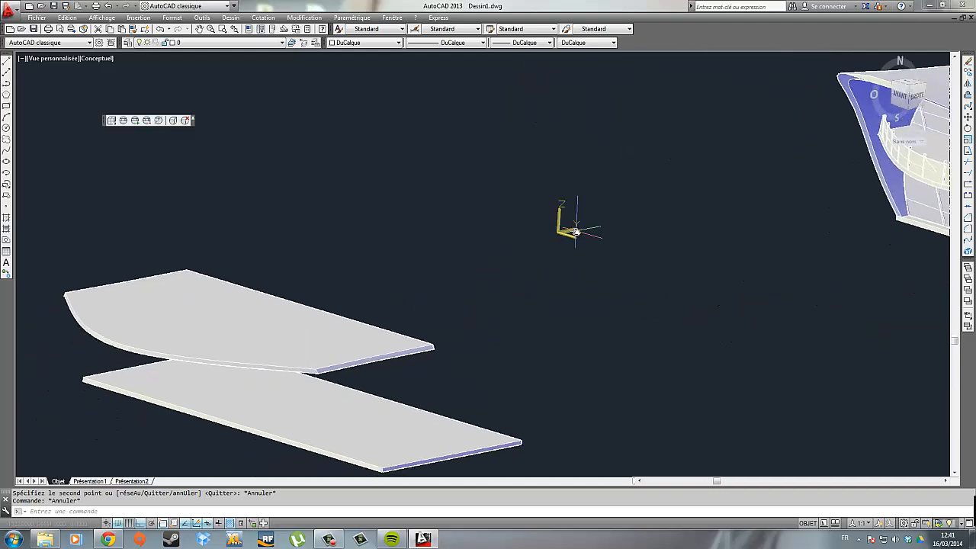
scroll(570, 229, "down", 2)
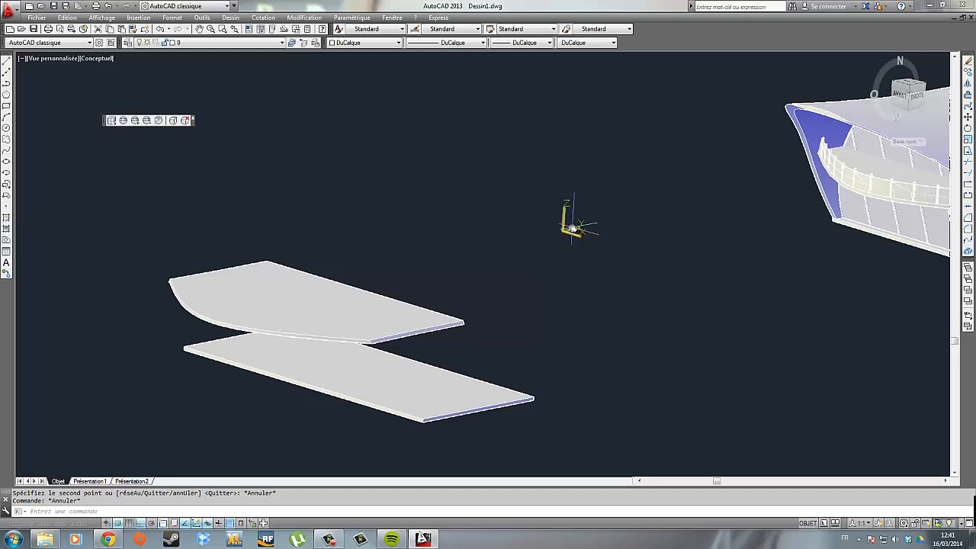
left_click(578, 228)
left_click(573, 157)
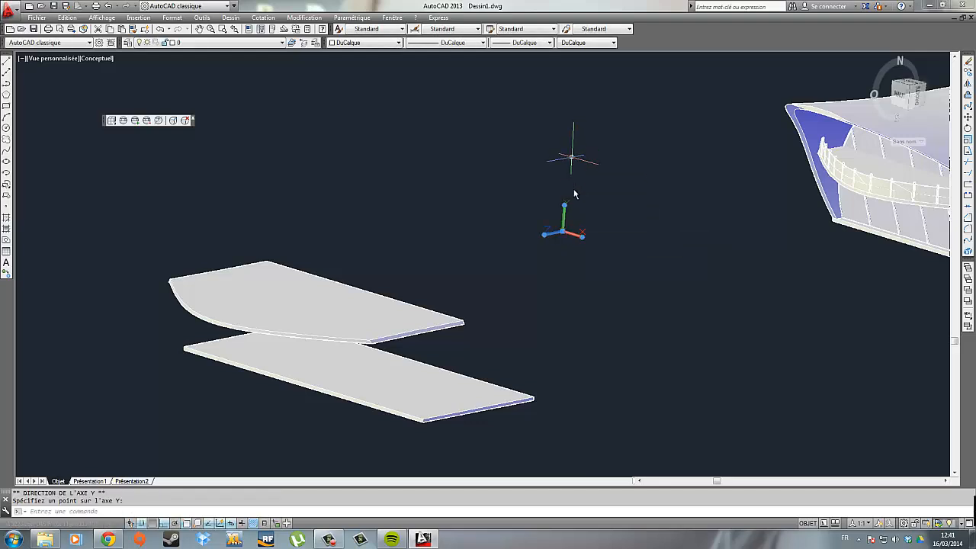
left_click(583, 239)
left_click(579, 241)
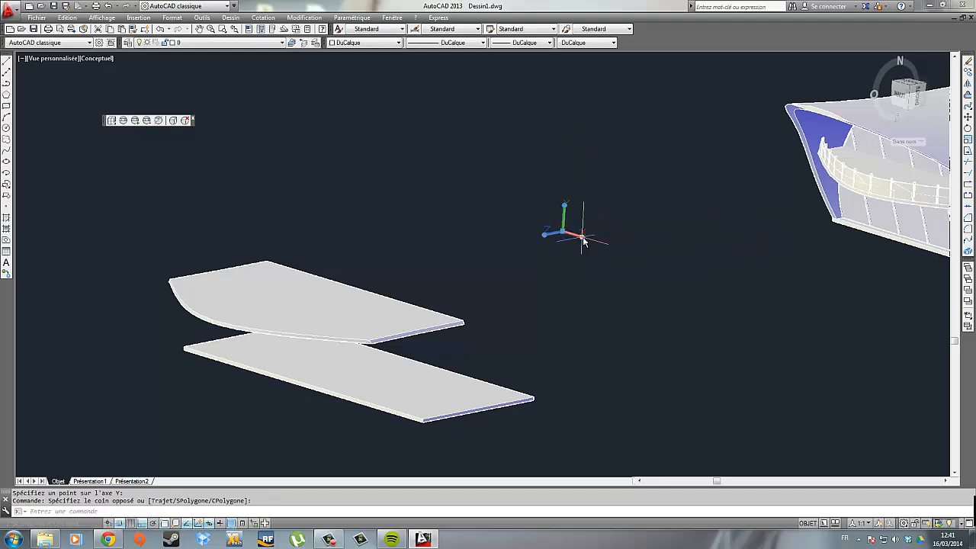
left_click(582, 239)
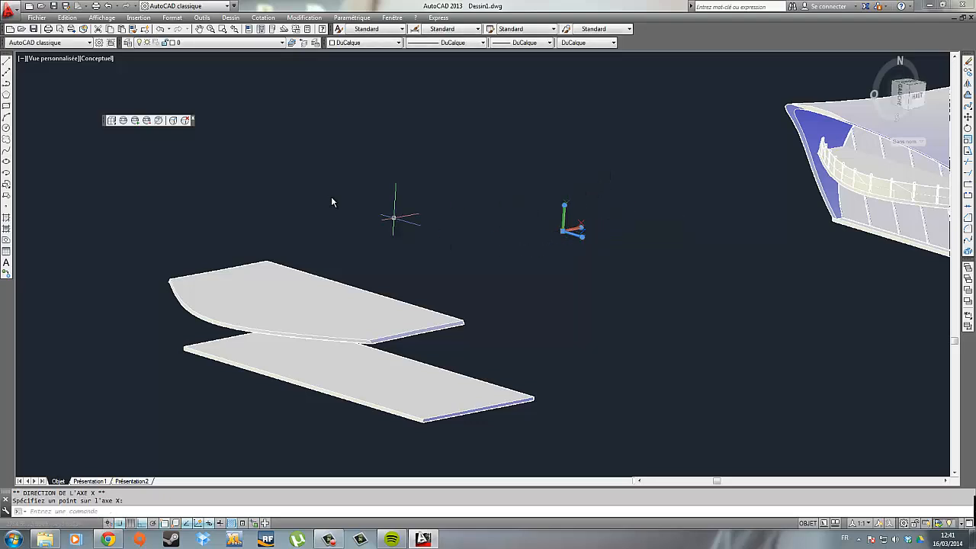
Add a vertical linear dimension between the front corners of the upper and lower slab copies, placed well clear of them, and inspect its value.
left_click(263, 17)
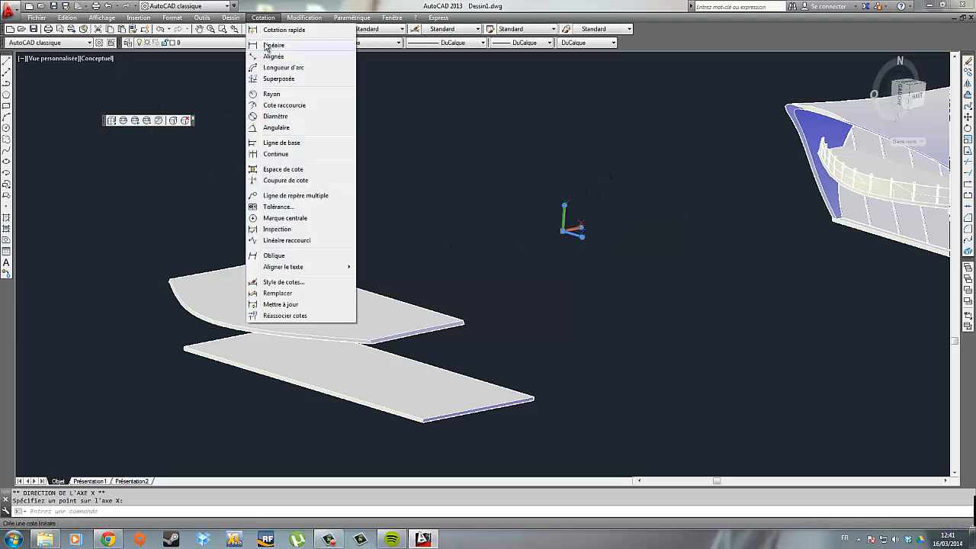
left_click(278, 42)
scroll(408, 370, "up", 2)
scroll(408, 370, "up", 3)
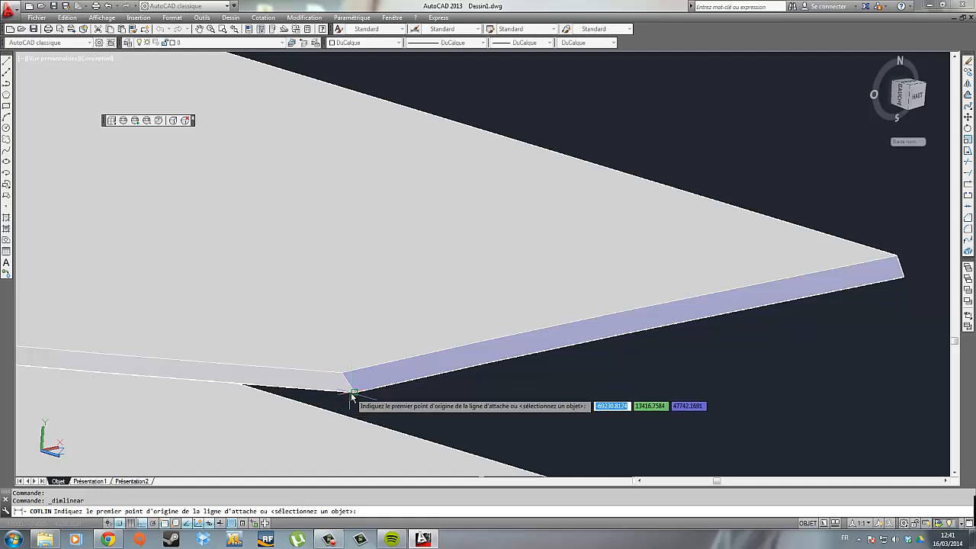
left_click(352, 392)
middle_click_drag(369, 330, 365, 15)
scroll(533, 360, "down", 4)
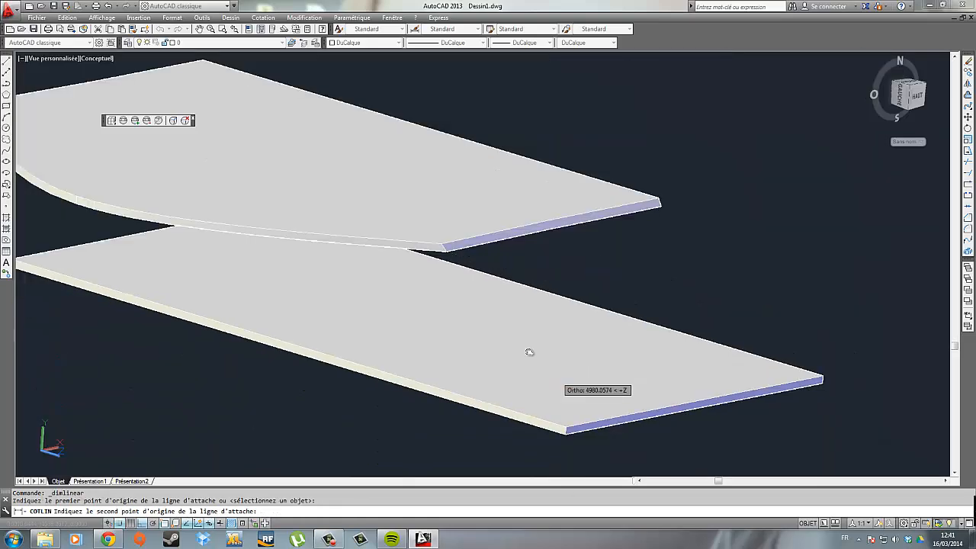
middle_click_drag(529, 350, 450, 305)
scroll(486, 373, "up", 3)
left_click(488, 370)
scroll(359, 286, "down", 5)
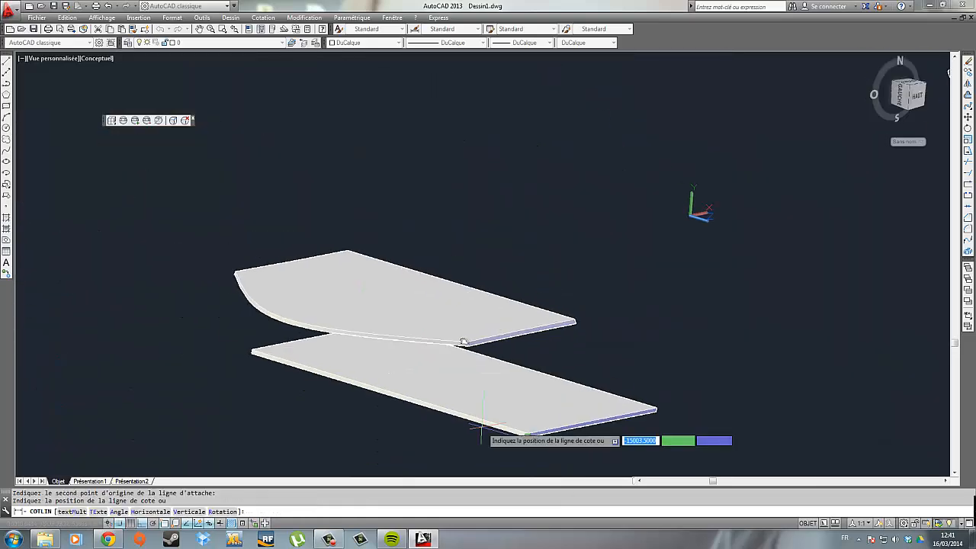
left_click(270, 137)
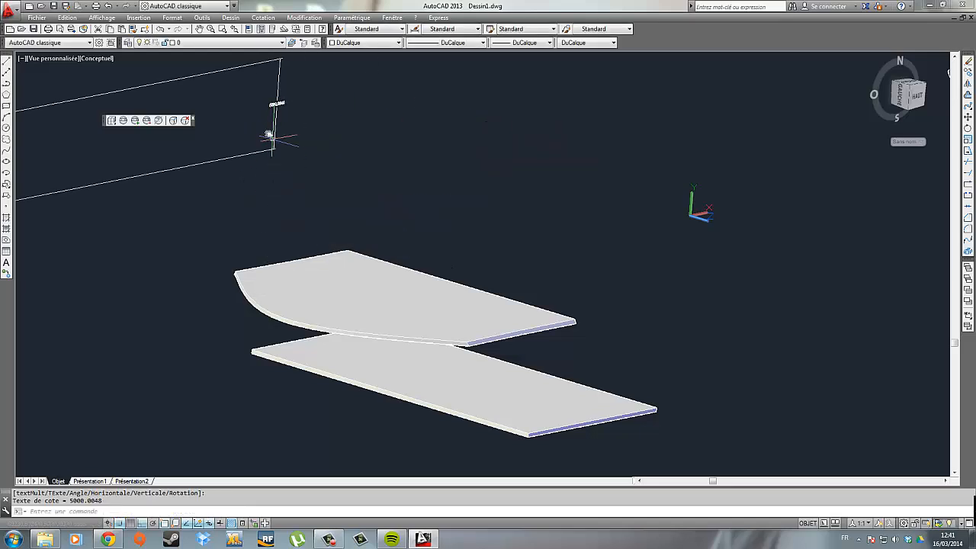
scroll(270, 138, "up", 6)
middle_click_drag(303, 361, 362, 142)
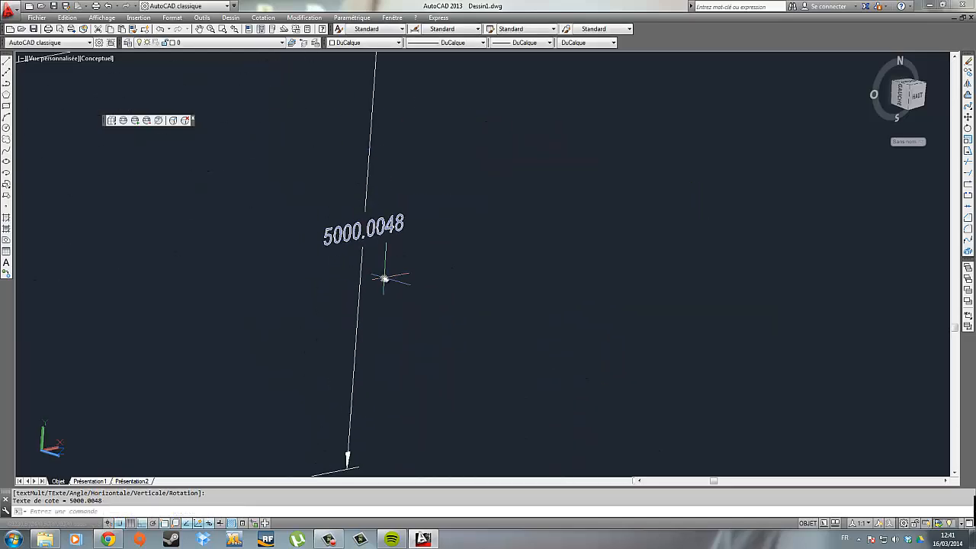
key("Escape")
scroll(616, 224, "down", 5)
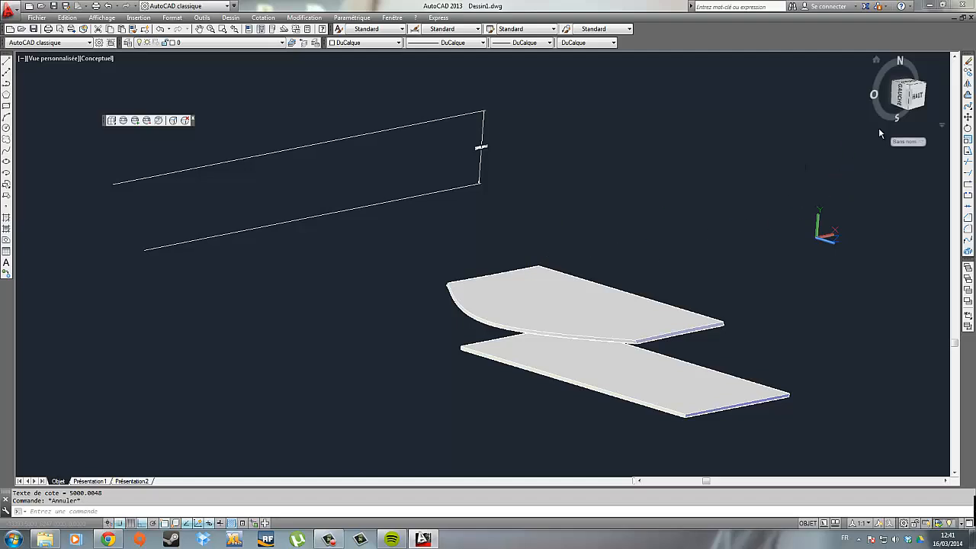
Switch to the Haut view of the current UCS and rotate it so north points up, showing the house and slab copies in elevation.
left_click(919, 98)
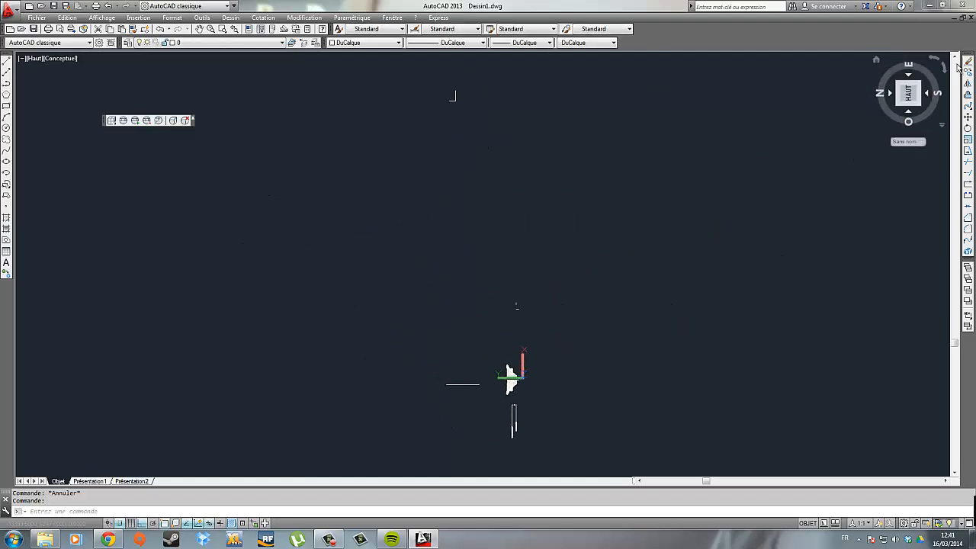
left_click(944, 69)
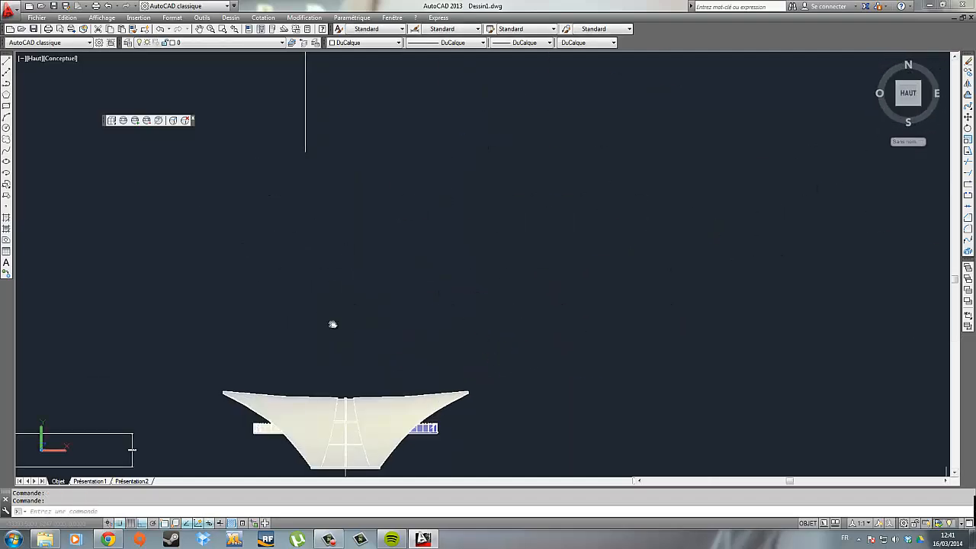
middle_click_drag(456, 336, 566, 301)
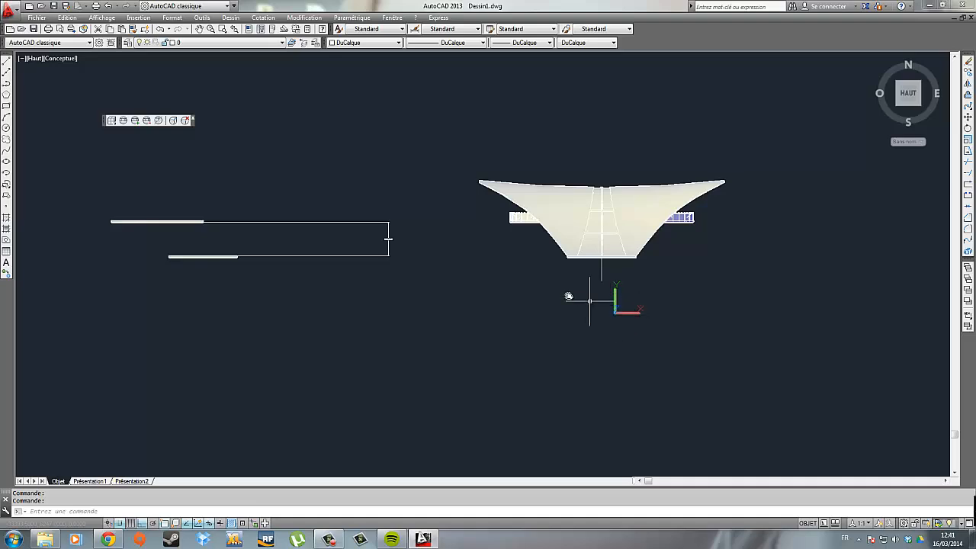
Draw a horizontal line about 4000 units outward from the shell base's outer corner, then a vertical line up to just below the balcony slab.
scroll(541, 270, "up", 5)
middle_click_drag(523, 194, 439, 266)
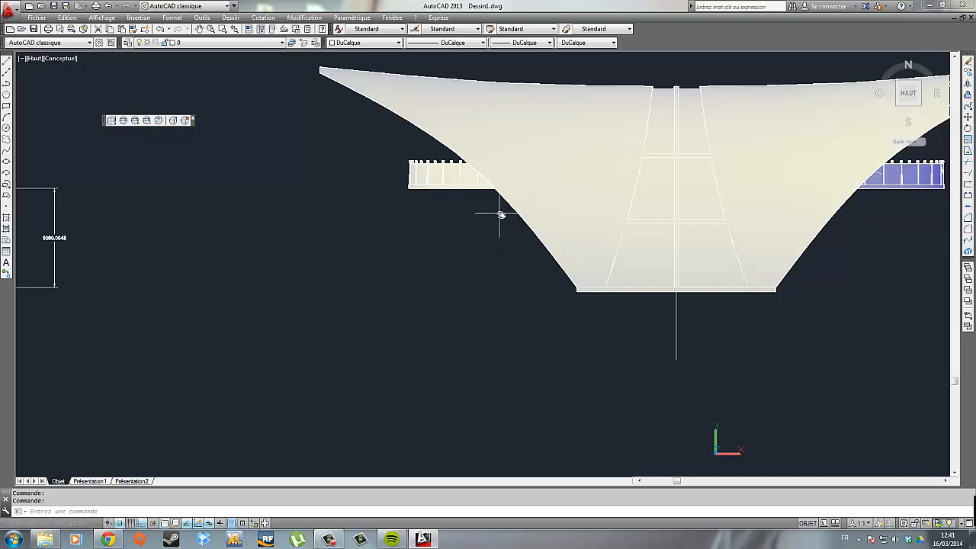
scroll(518, 223, "up", 4)
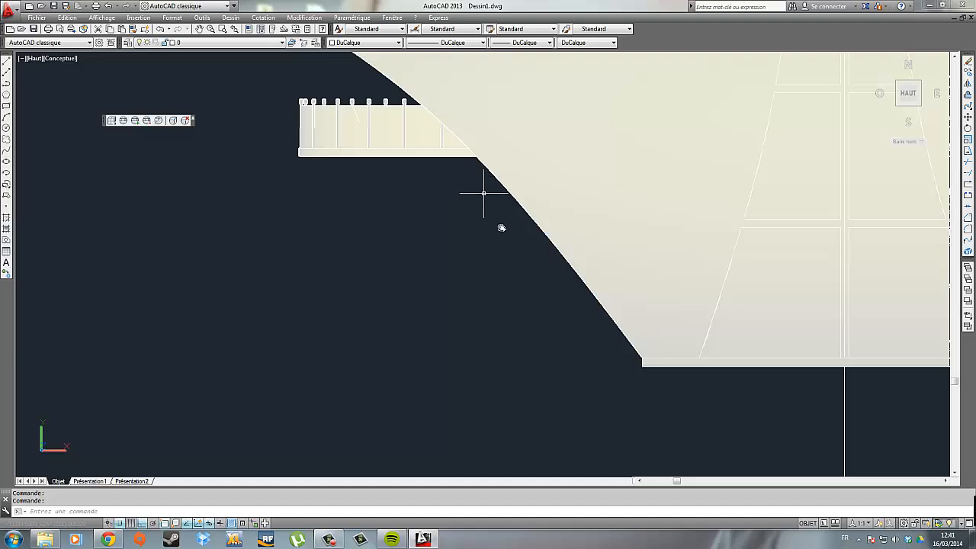
left_click(8, 65)
left_click(643, 366)
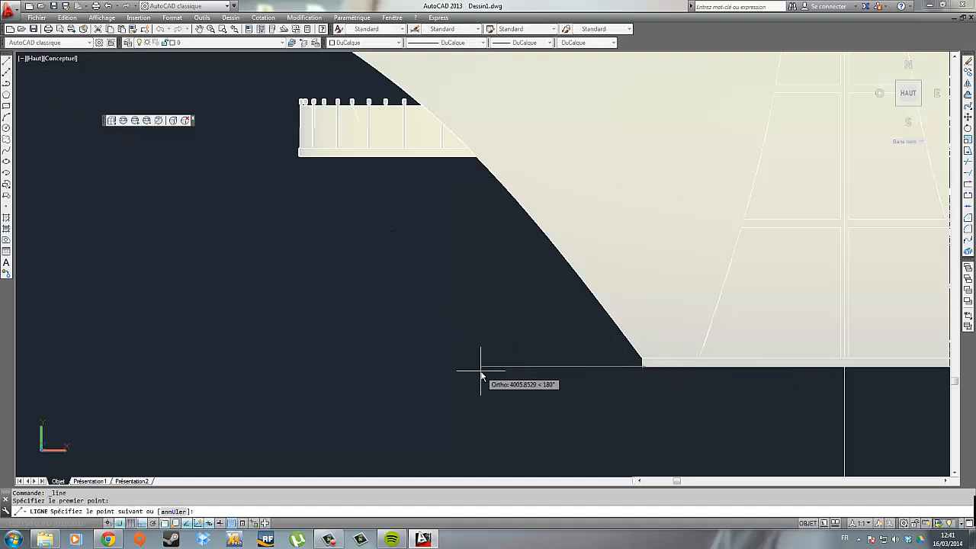
left_click(487, 367)
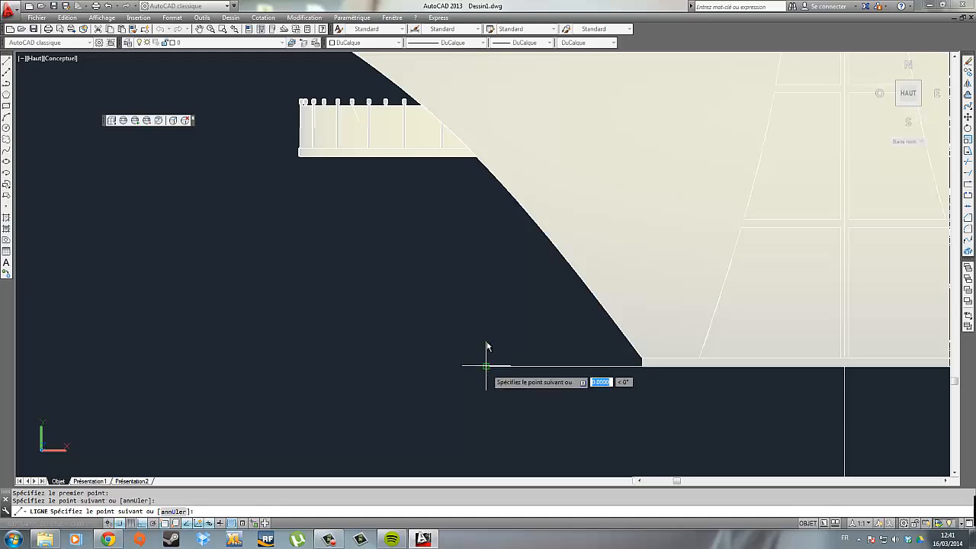
left_click(485, 180)
key("Escape")
Move the vertical construction line about 238 units outward so it aligns with the point where the balcony slab's underside meets the shell.
left_click(512, 282)
left_click(457, 271)
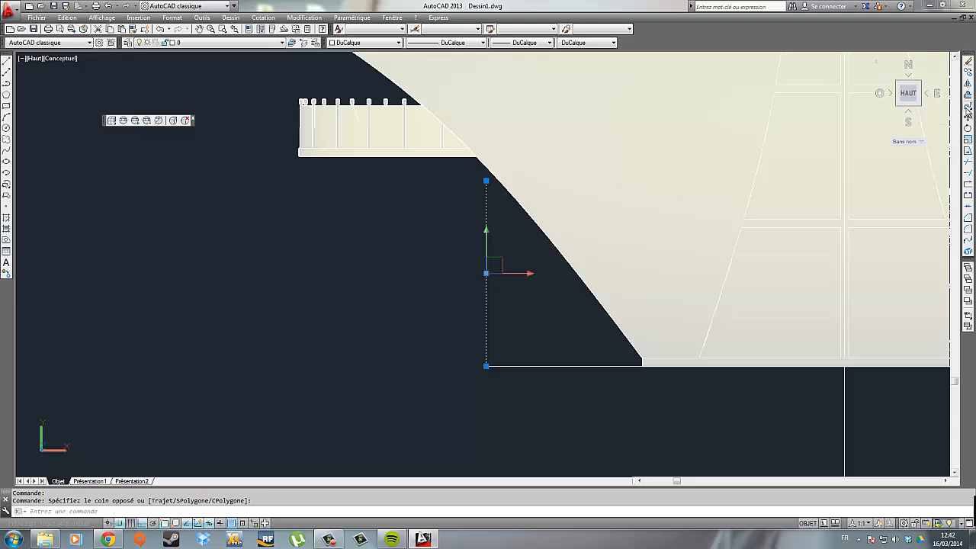
left_click(968, 111)
scroll(471, 159, "up", 5)
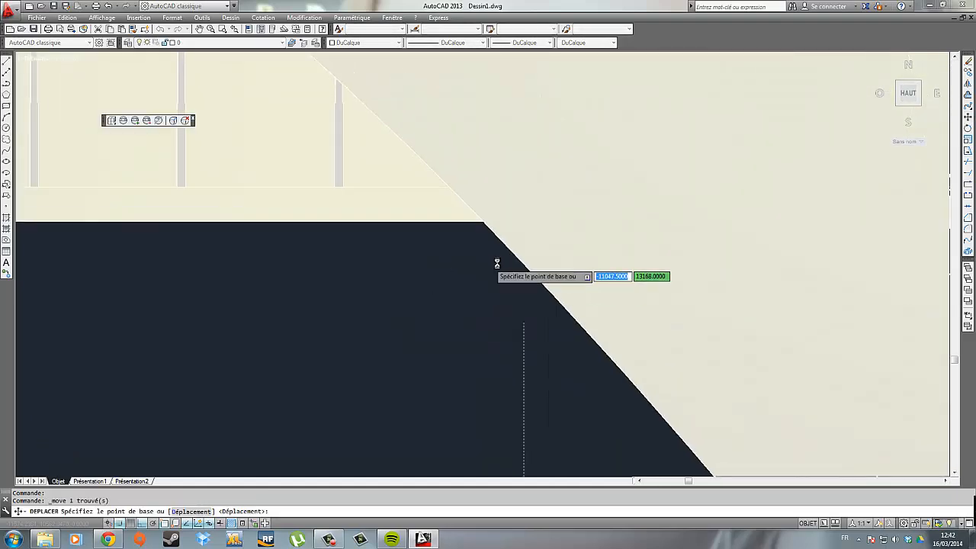
scroll(496, 263, "up", 1)
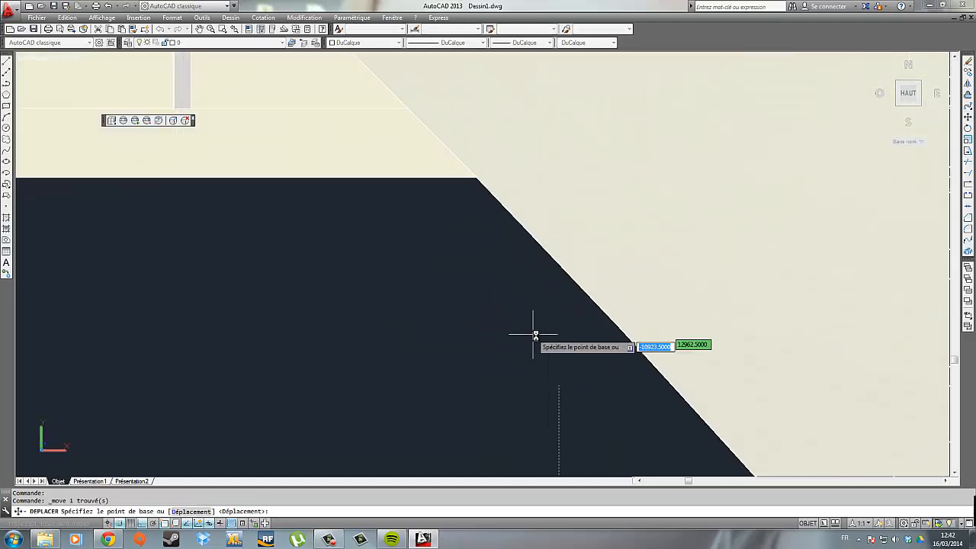
left_click(559, 284)
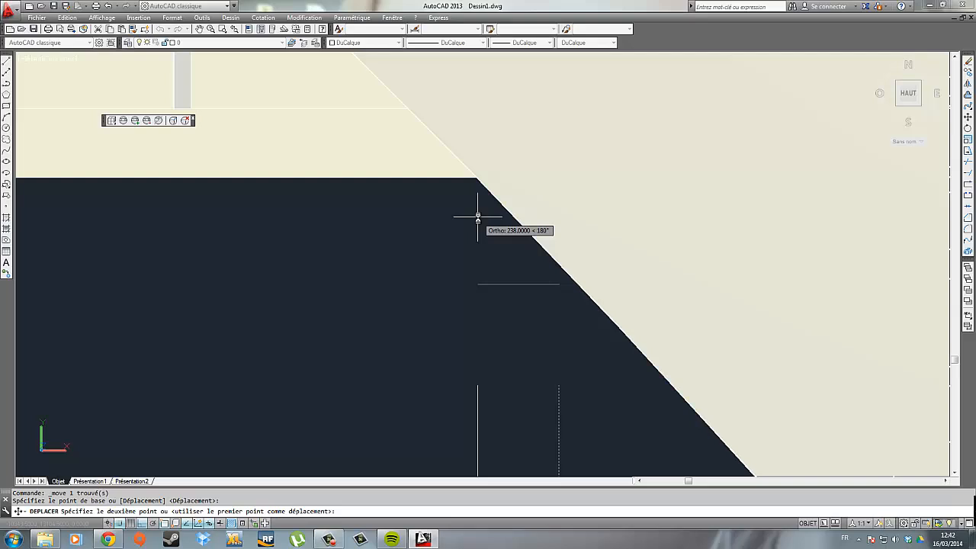
left_click(477, 218)
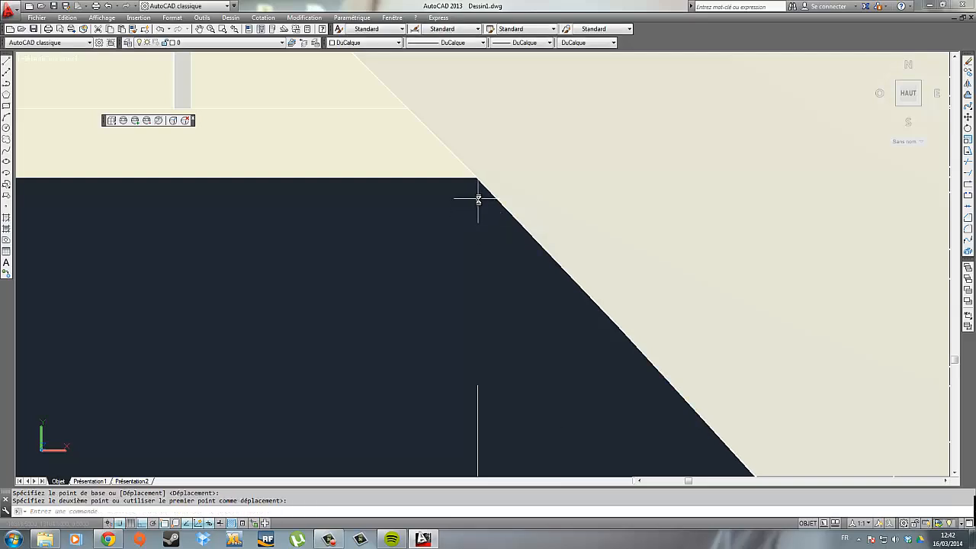
Stretch the horizontal construction line's outer end to meet the lower end of the vertical line.
scroll(476, 271, "down", 10)
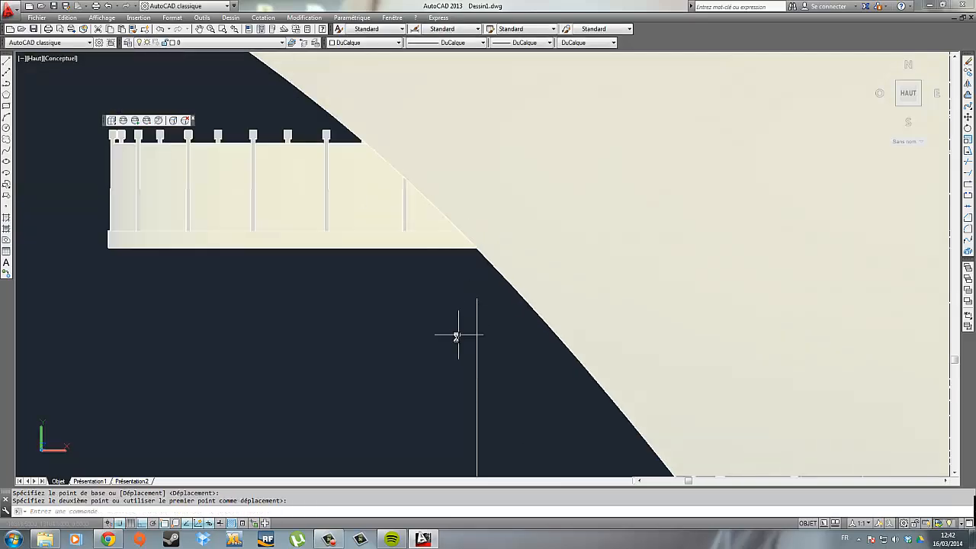
middle_click_drag(457, 370, 459, 244)
scroll(456, 292, "up", 8)
left_click(522, 308)
left_click(506, 269)
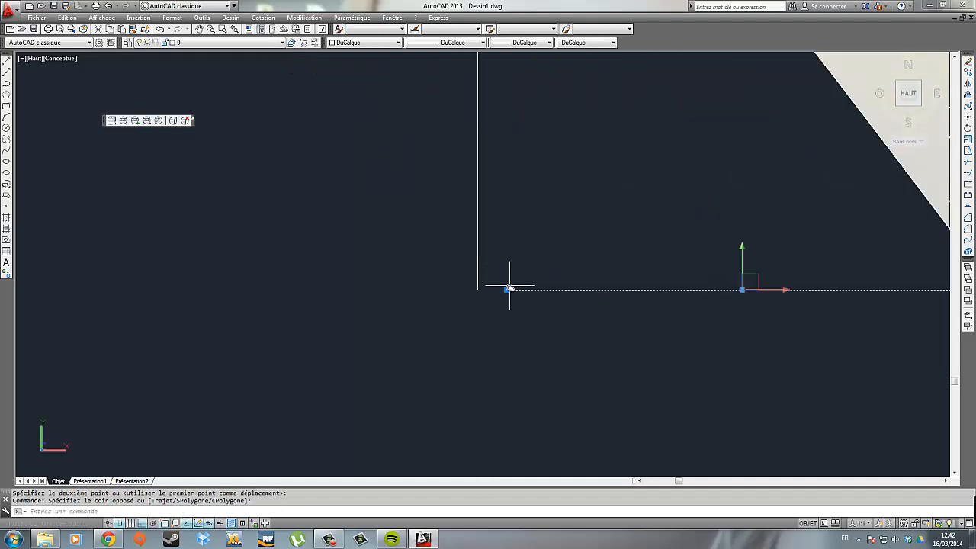
left_click(479, 290)
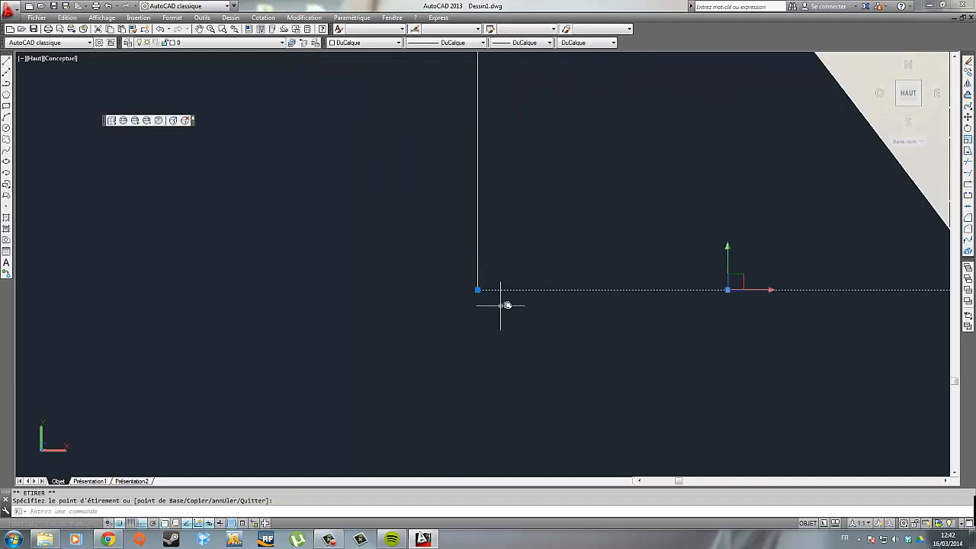
key("Escape")
scroll(569, 294, "down", 3)
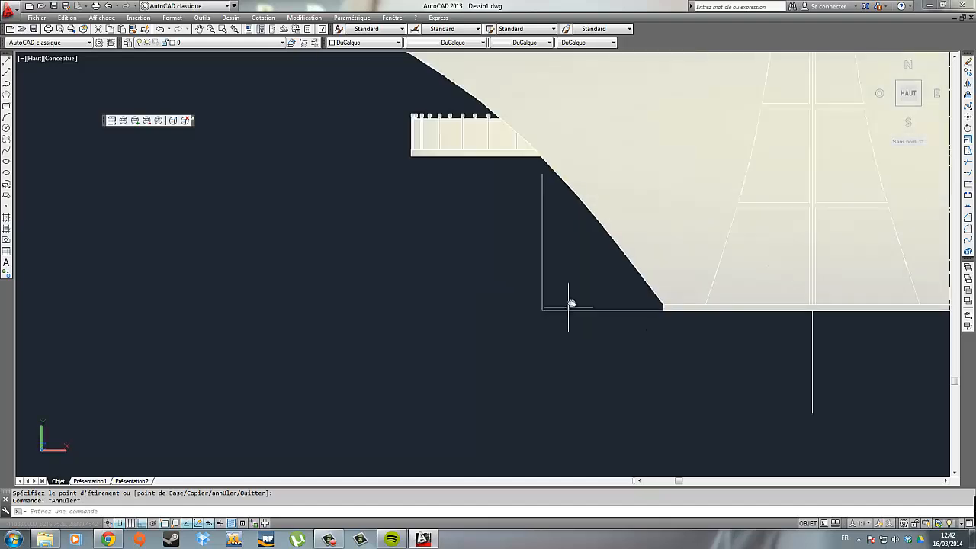
Move both construction lines together from the rear corner of the shell base to its front corner.
left_click(101, 18)
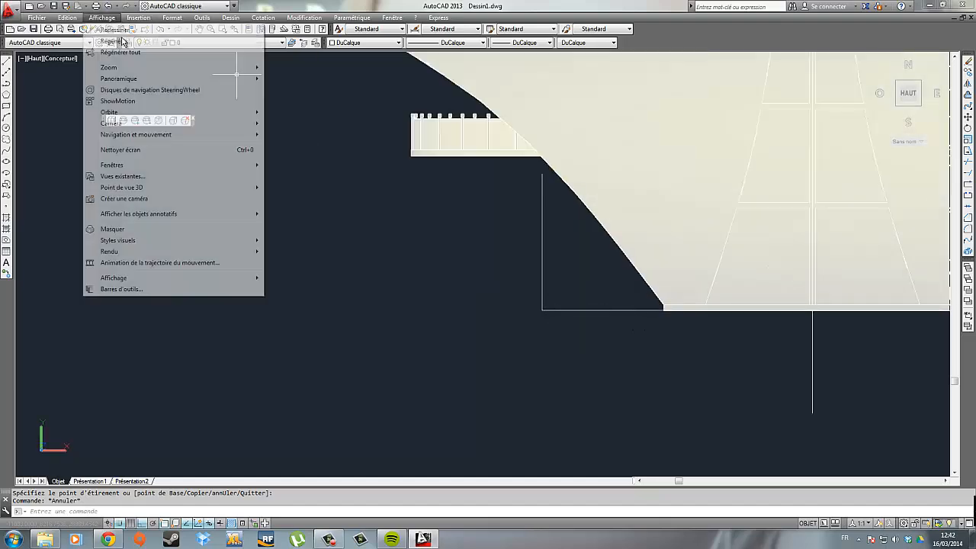
mouse_move(229, 111)
left_click(286, 119)
left_click_drag(475, 285, 564, 300)
key("Escape")
left_click(534, 330)
left_click(449, 271)
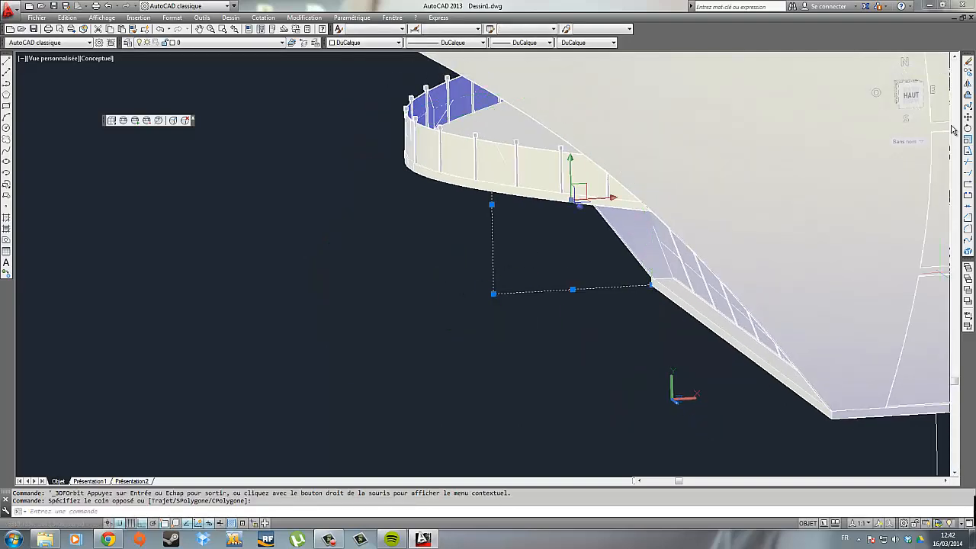
left_click(967, 117)
left_click(650, 286)
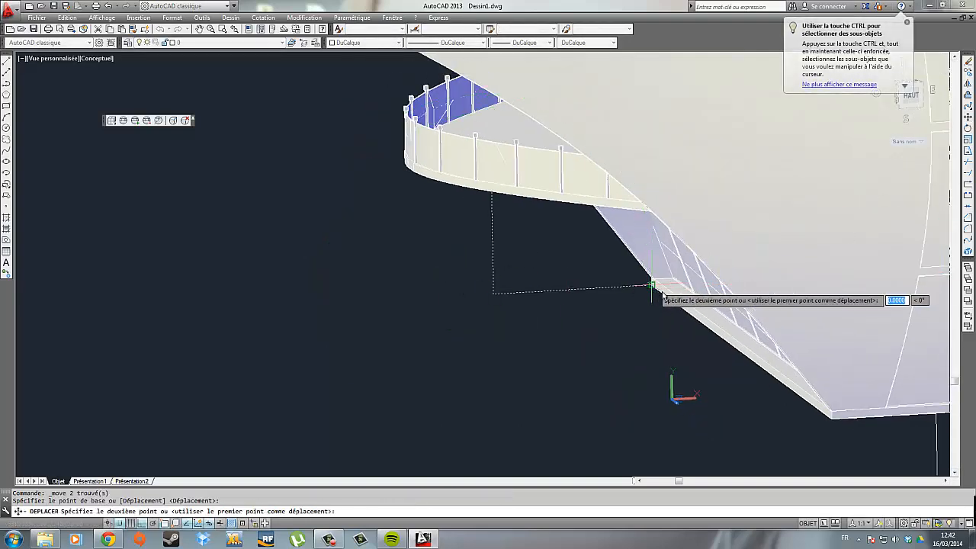
left_click(834, 421)
key("Escape")
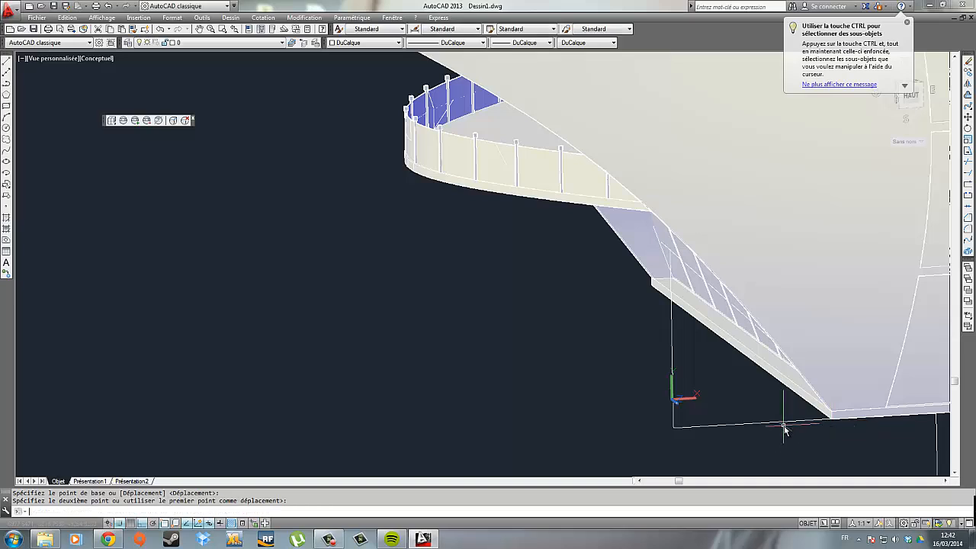
middle_click_drag(780, 420, 647, 347)
scroll(648, 347, "up", 3)
scroll(550, 327, "down", 4)
middle_click_drag(550, 330, 577, 368)
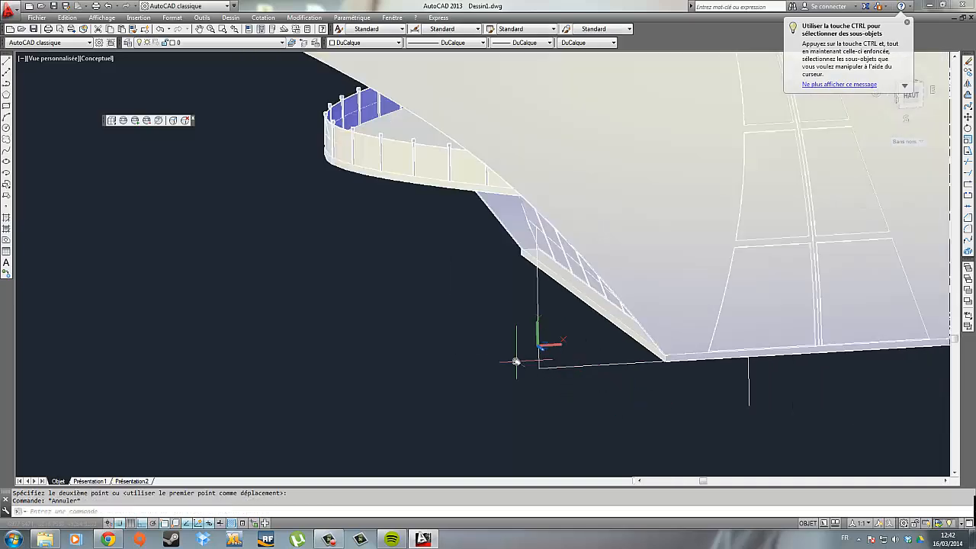
Add a linear dimension from the construction lines' shared corner to the shell base's front corner, placed below the house, and inspect its value.
left_click(263, 17)
left_click(275, 57)
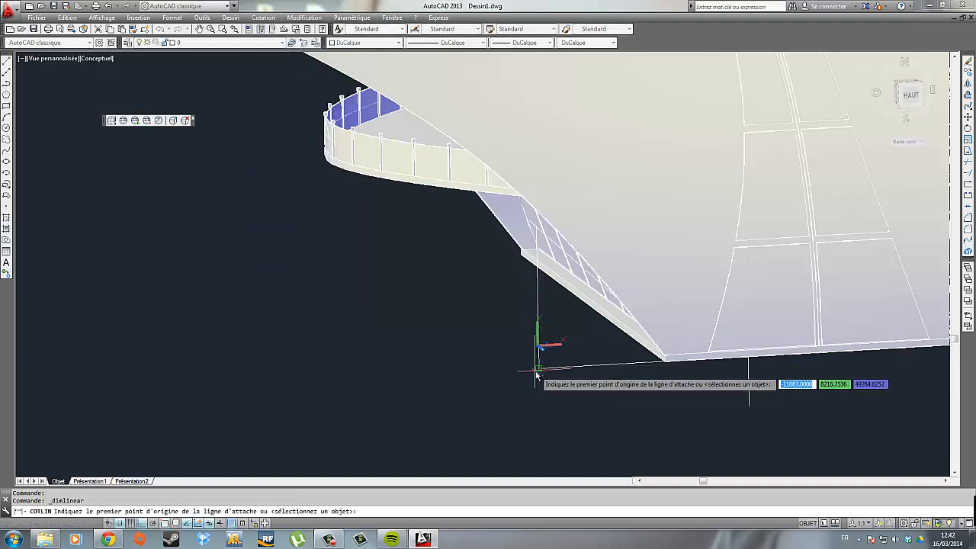
left_click(539, 369)
left_click(668, 372)
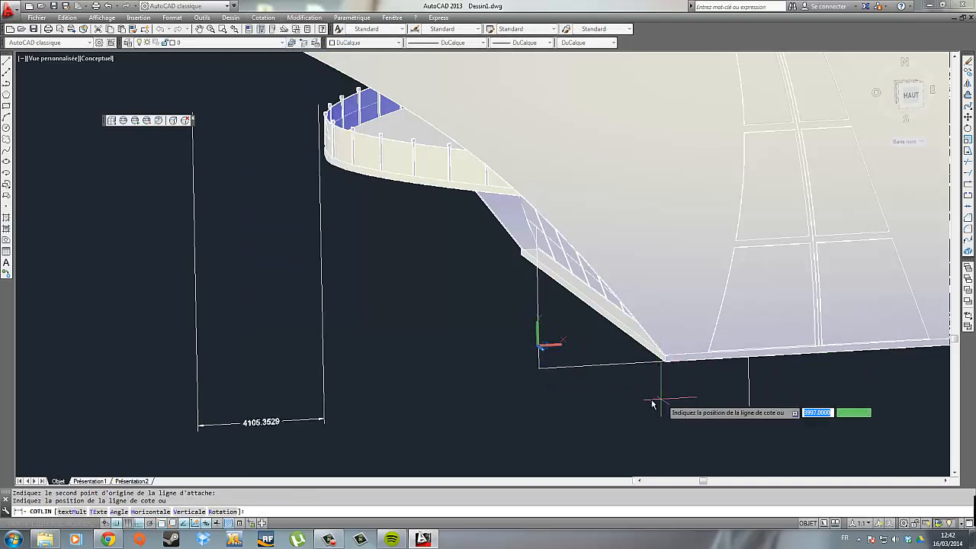
left_click(448, 383)
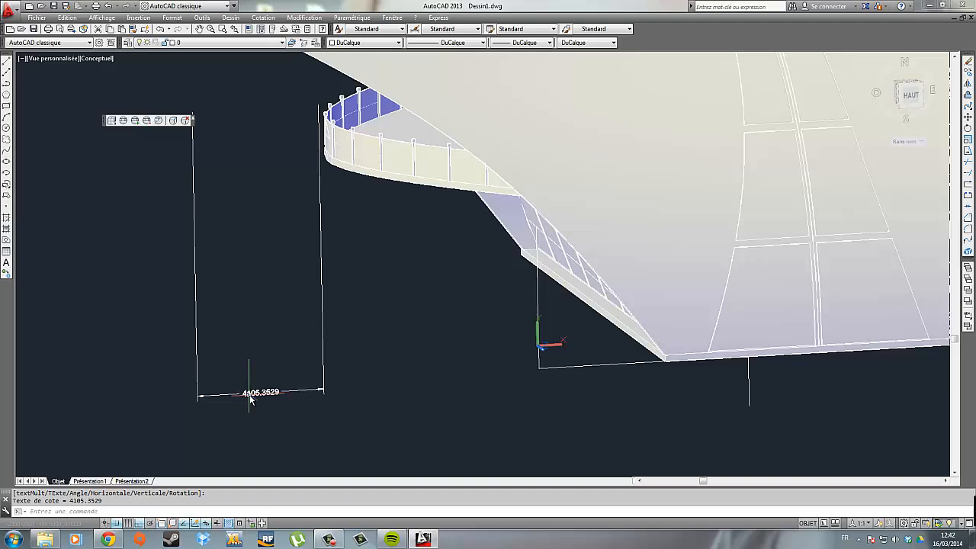
key("Escape")
scroll(267, 400, "down", 3)
scroll(288, 401, "up", 6)
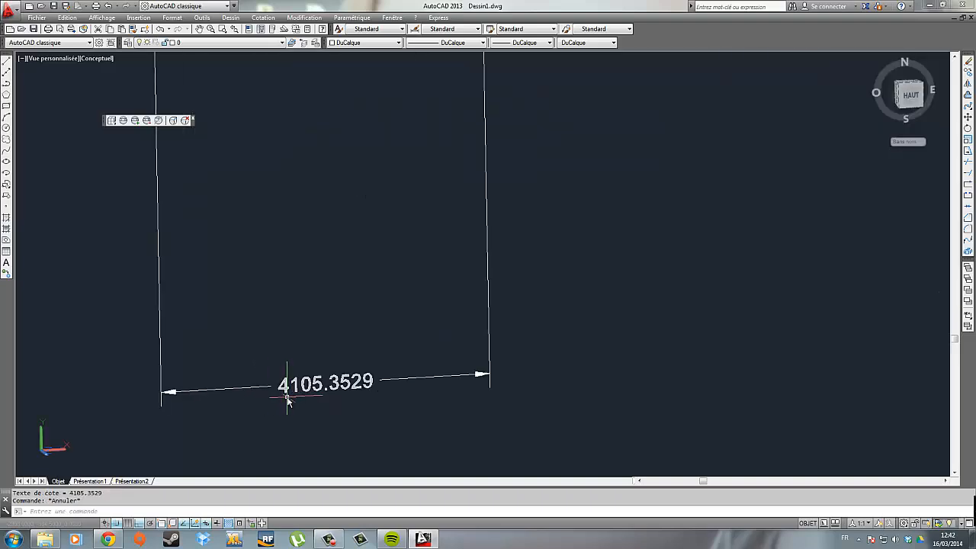
scroll(288, 402, "down", 3)
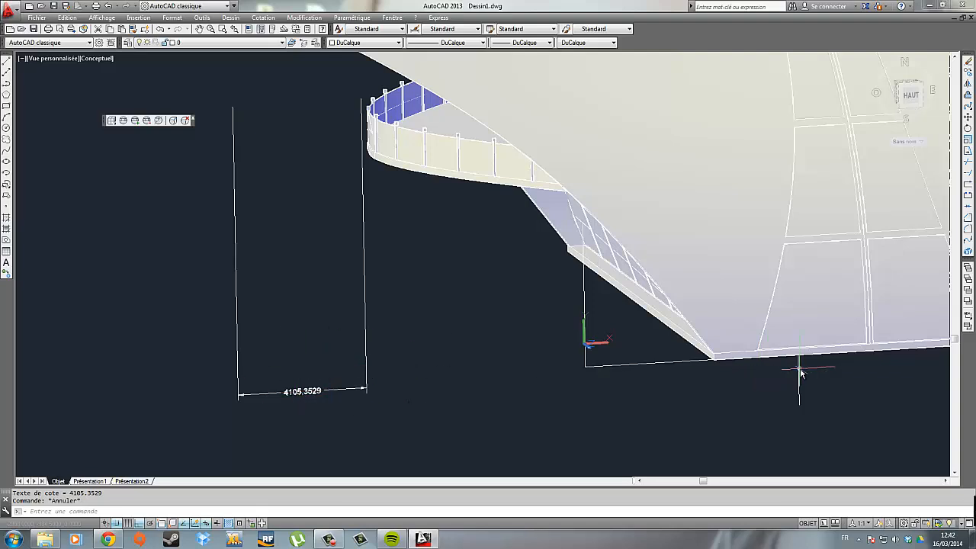
Add a linear dimension from the shell base's front corner to the middle of its front edge, level with the previous dimension, and inspect its value.
middle_click_drag(799, 371, 673, 347)
scroll(626, 335, "up", 2)
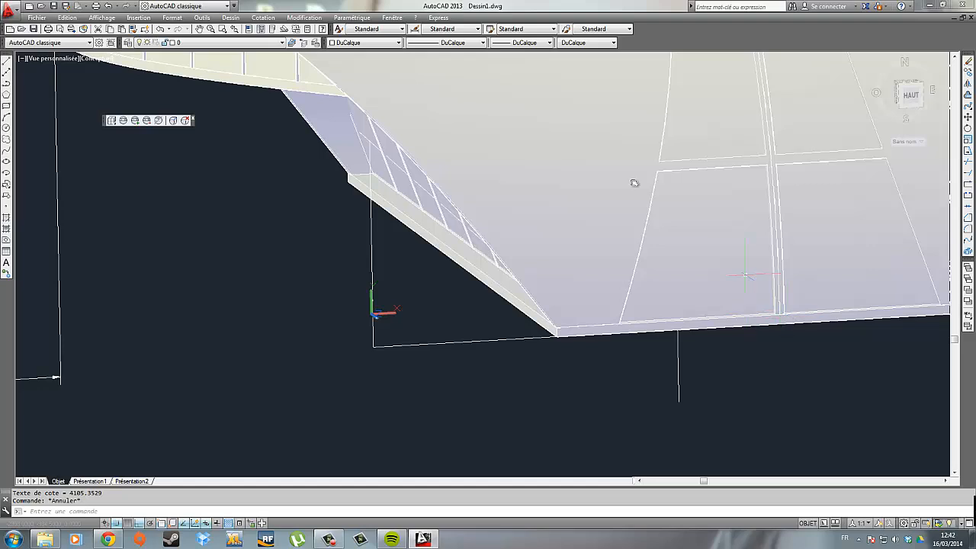
left_click(263, 17)
left_click(267, 41)
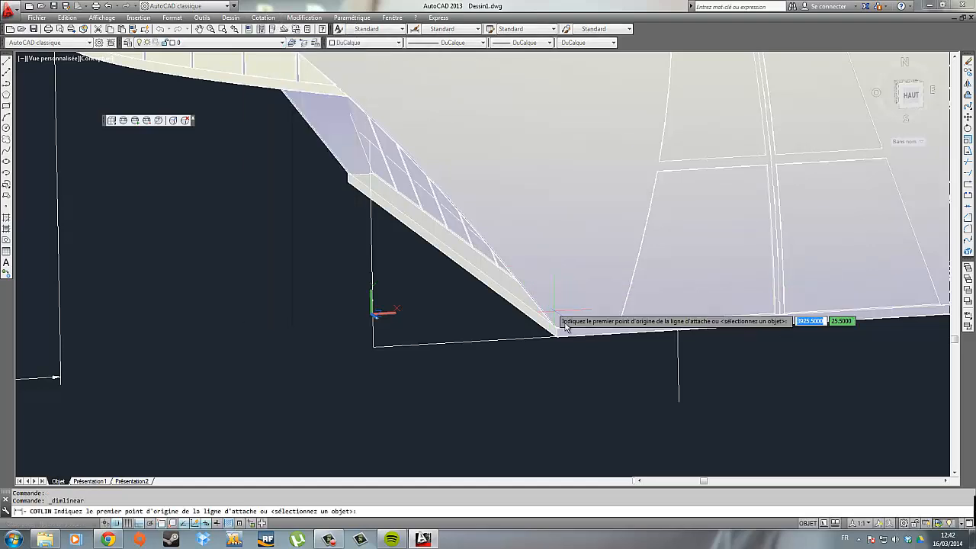
left_click(758, 328)
scroll(774, 316, "up", 4)
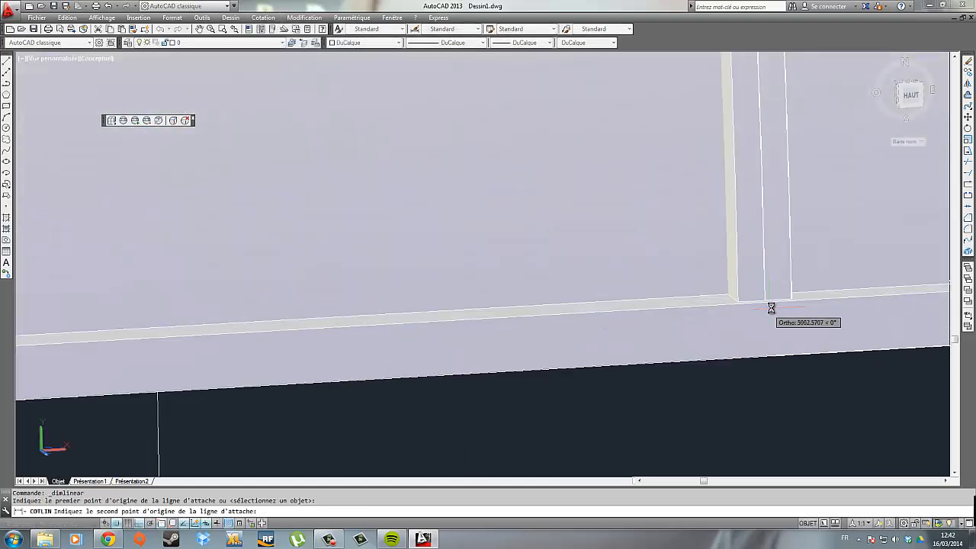
left_click(766, 302)
scroll(748, 312, "down", 5)
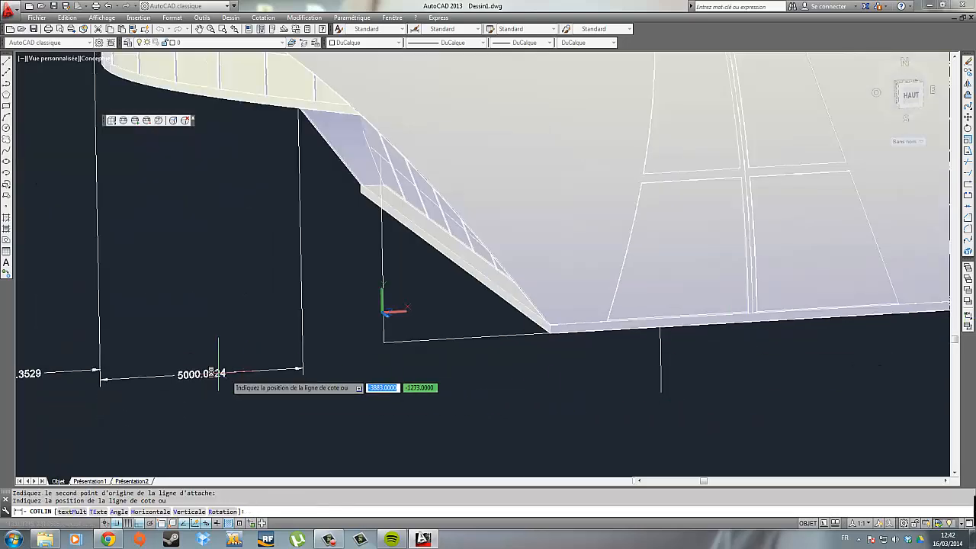
left_click(187, 365)
scroll(189, 367, "down", 3)
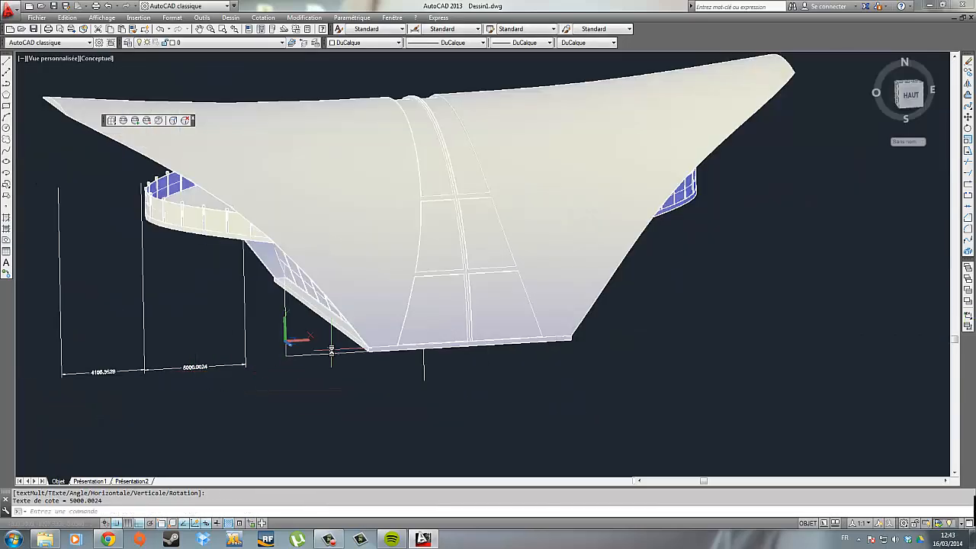
middle_click_drag(244, 355, 394, 300)
scroll(273, 322, "up", 3)
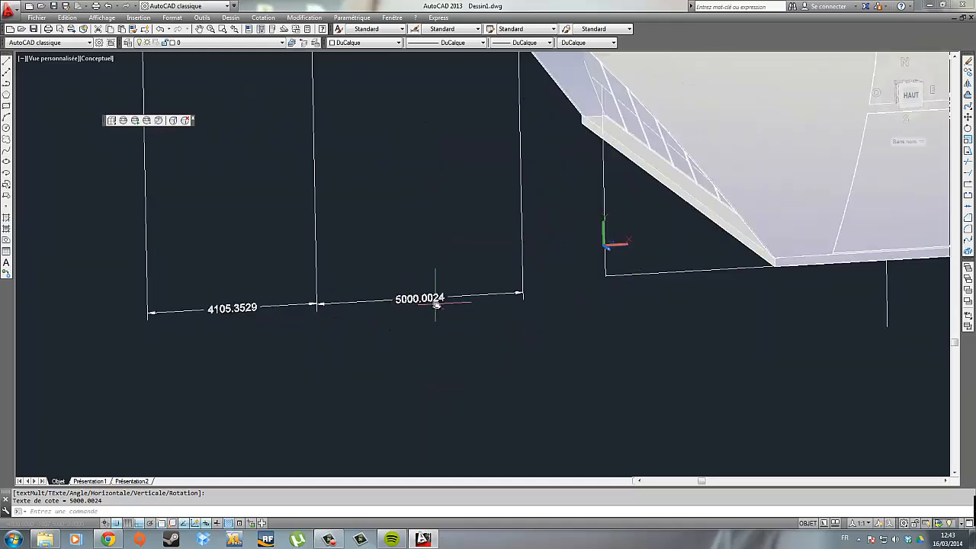
scroll(435, 303, "down", 3)
scroll(588, 290, "down", 2)
scroll(588, 291, "down", 2)
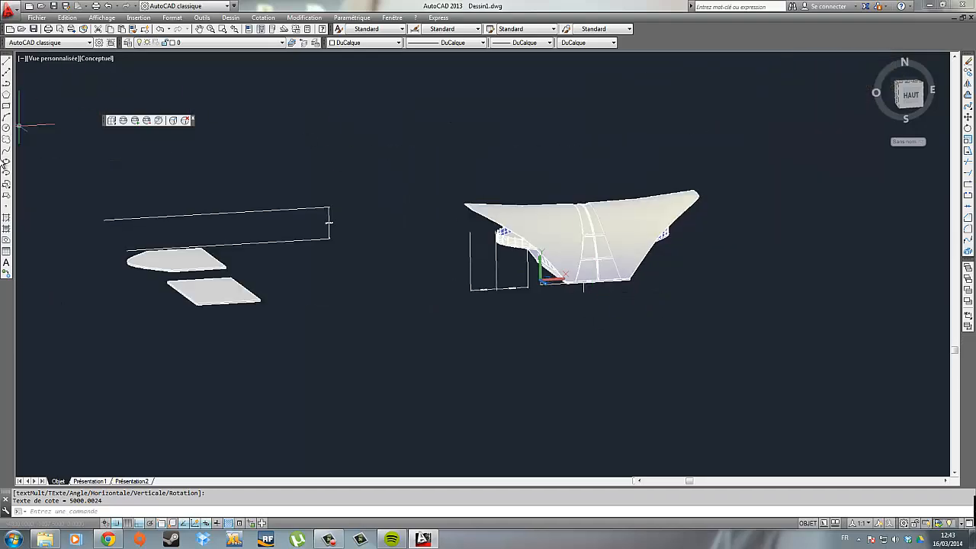
left_click(7, 133)
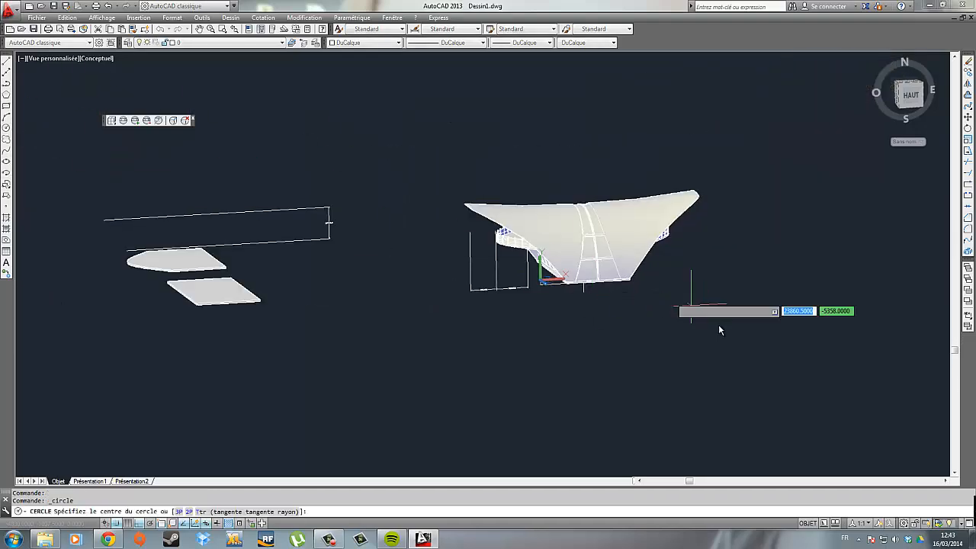
left_click(630, 359)
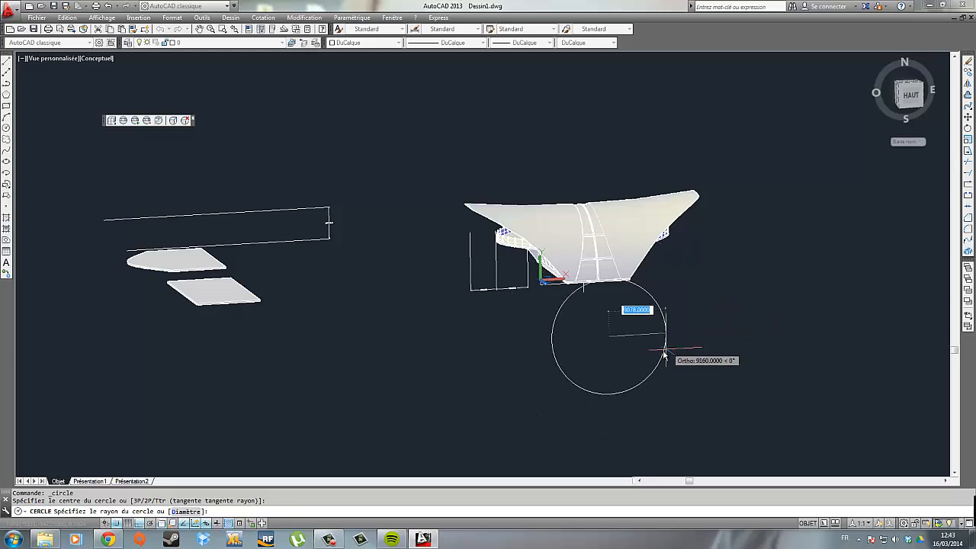
key("Escape")
Reorient the UCS so its XY plane is horizontal and its Z axis points vertically upward.
scroll(581, 307, "up", 3)
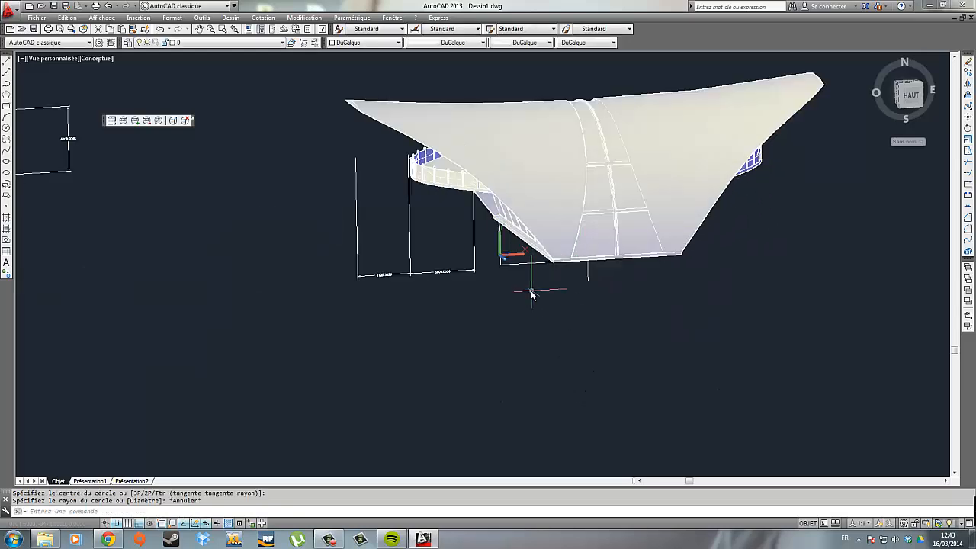
left_click(499, 230)
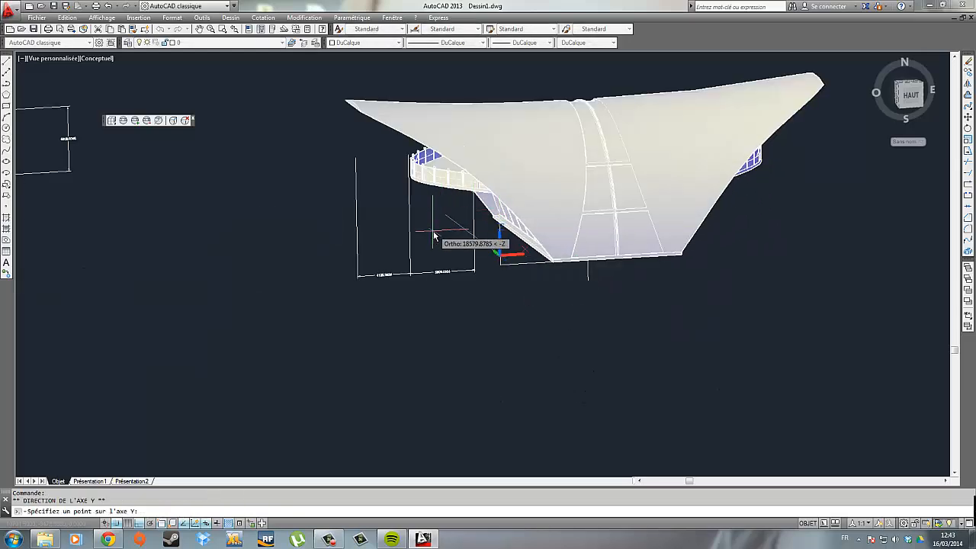
left_click(444, 229)
key("Escape")
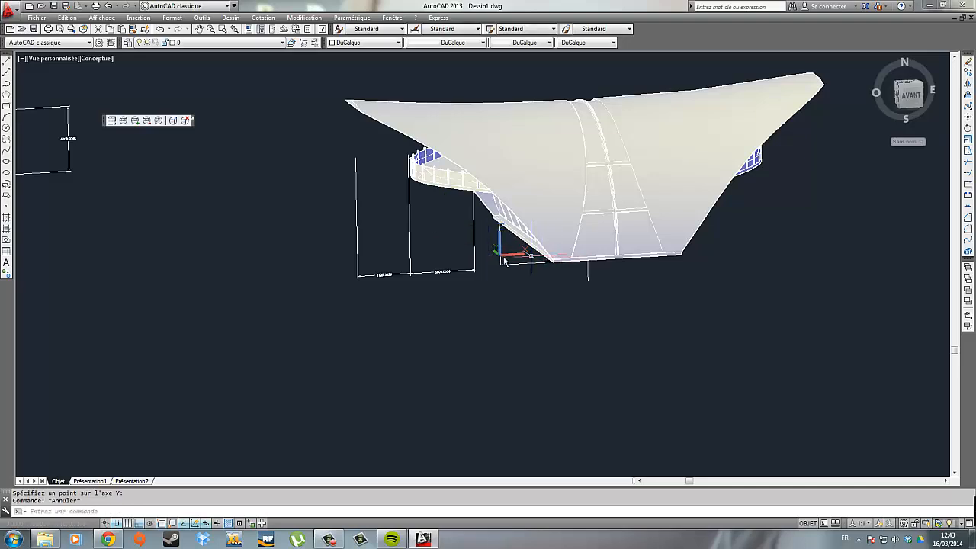
Draw a horizontal circle with a radius of 9100 in the empty space in front of the house.
left_click(670, 367)
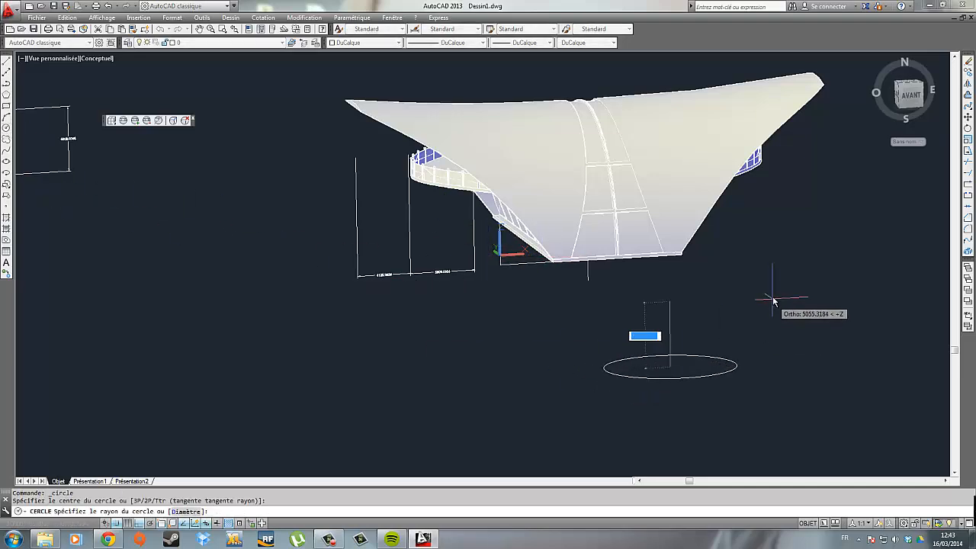
type("910")
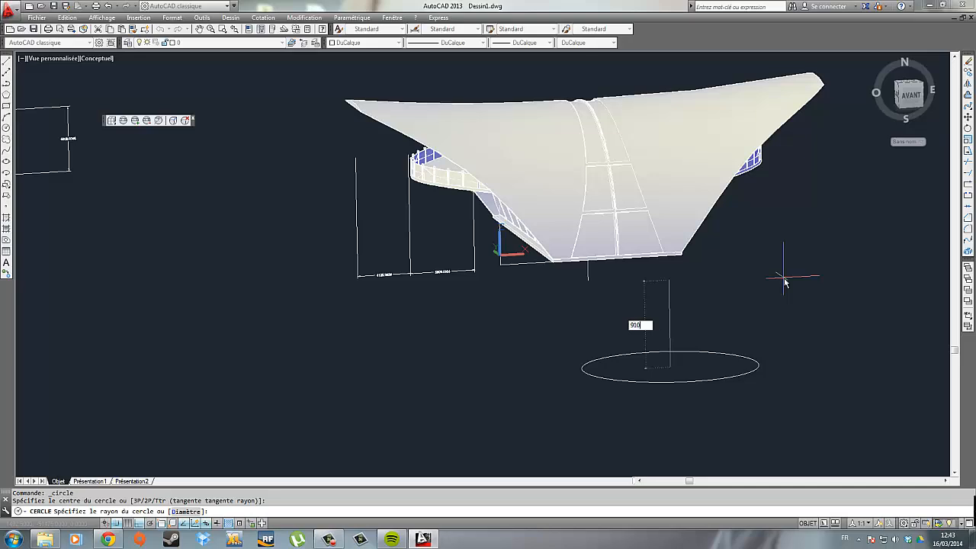
type("0")
key("Return")
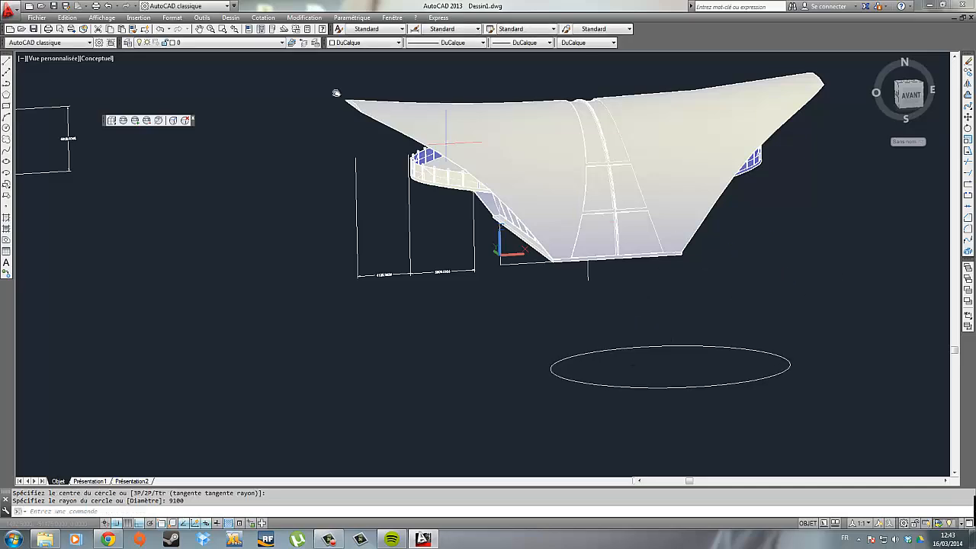
View the model from above at an angle and move the large circle farther out in front of the house.
left_click(101, 17)
mouse_move(122, 115)
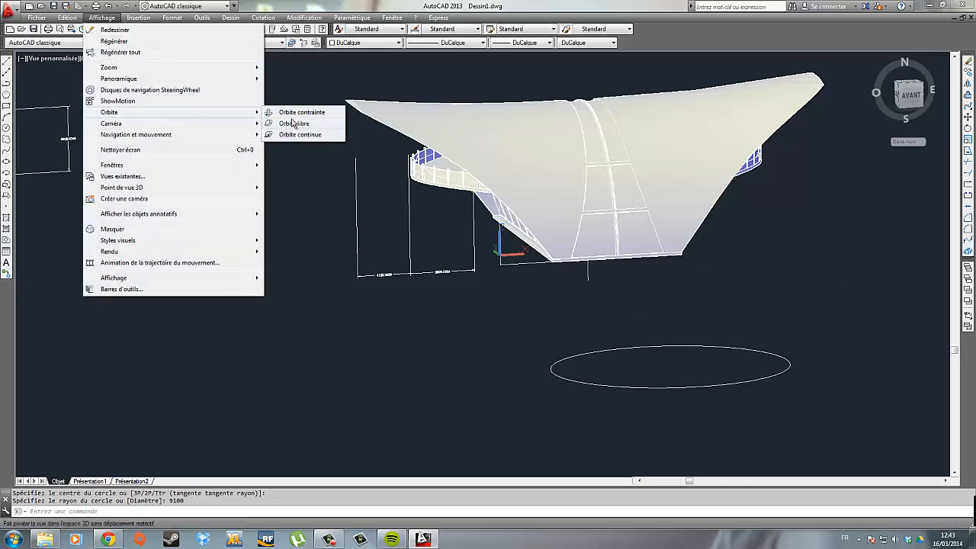
left_click(294, 125)
left_click_drag(327, 135, 523, 302)
left_click_drag(411, 293, 529, 331)
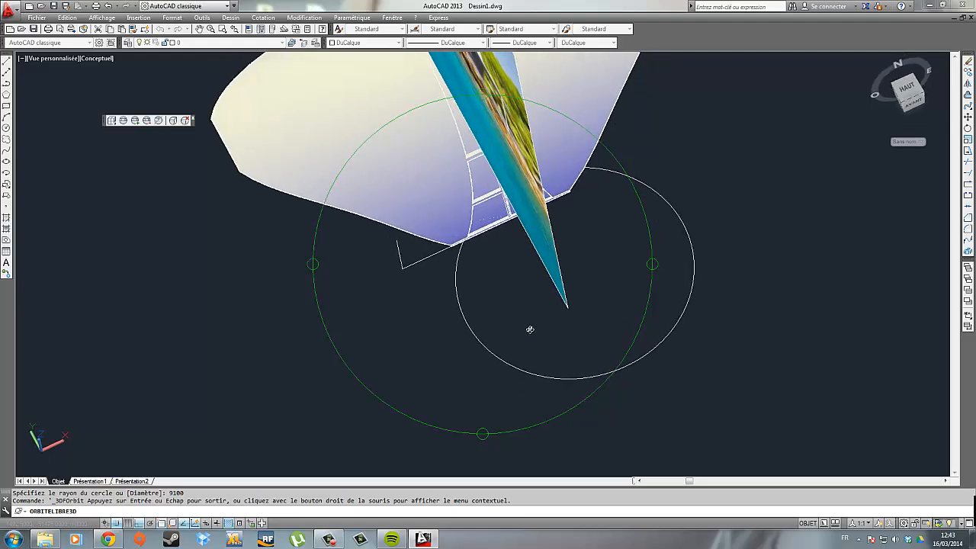
key("Escape")
left_click(664, 355)
left_click(647, 336)
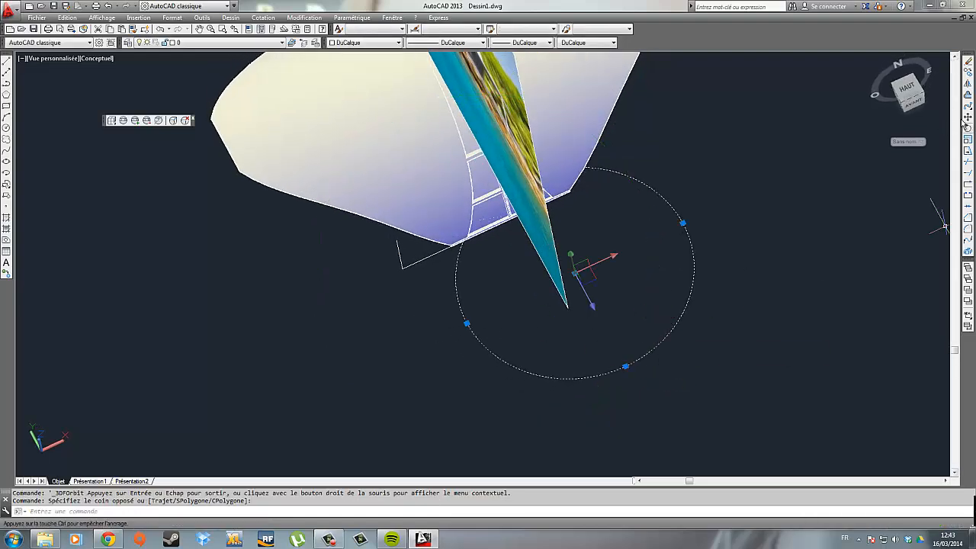
left_click(968, 119)
left_click(791, 206)
middle_click_drag(870, 278, 698, 178)
key("Escape")
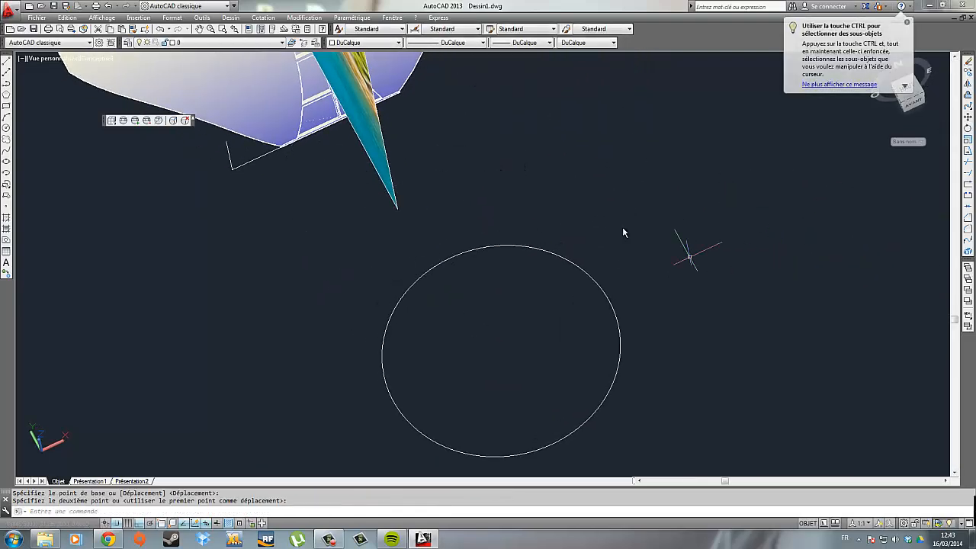
Draw a straight line through the circle's center, extending beyond its edge on both sides.
left_click(6, 71)
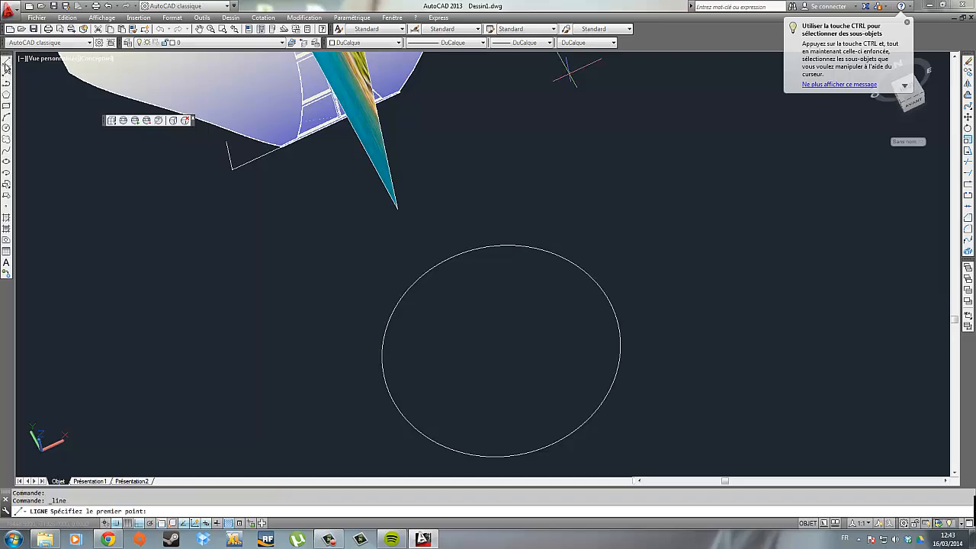
left_click(501, 353)
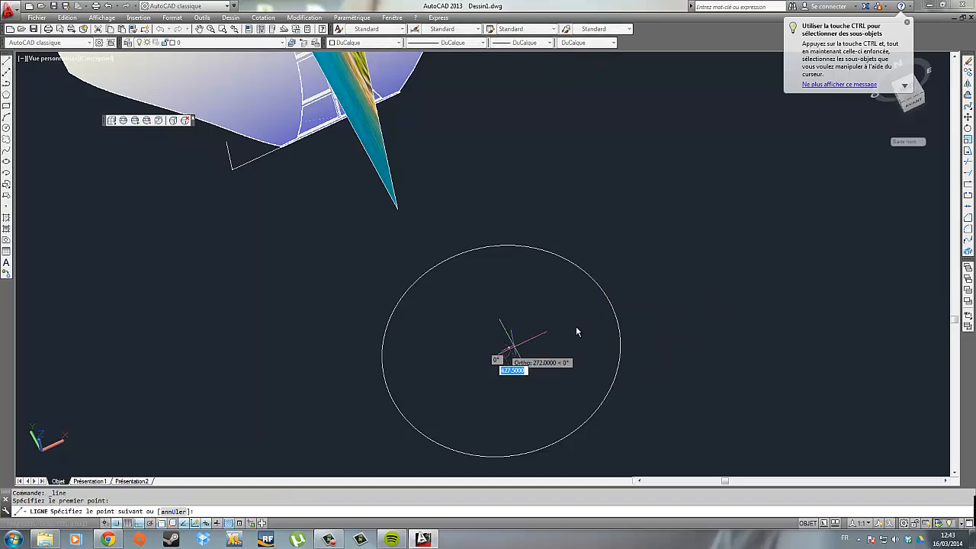
left_click(633, 289)
key("Escape")
left_click(503, 351)
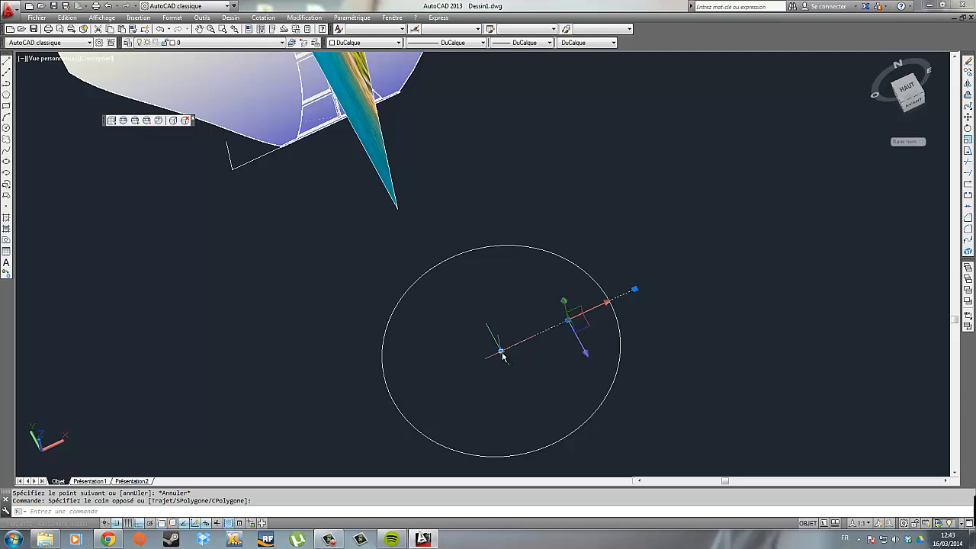
left_click(501, 352)
left_click(334, 429)
middle_click_drag(485, 443, 493, 382)
key("Escape")
Trim away the half circle nearest the house and both line ends projecting beyond the circle.
left_click(492, 379)
left_click(262, 284)
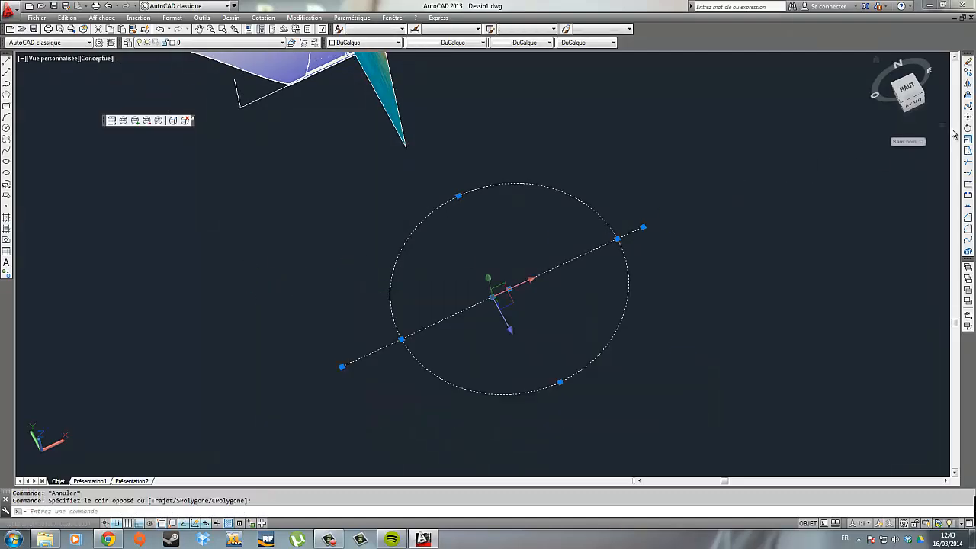
left_click(967, 165)
left_click(592, 212)
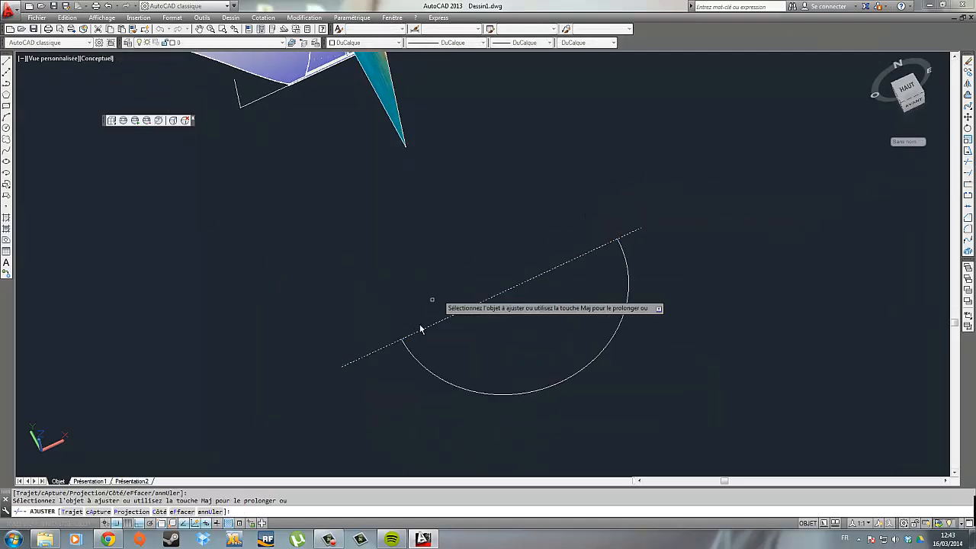
left_click(389, 353)
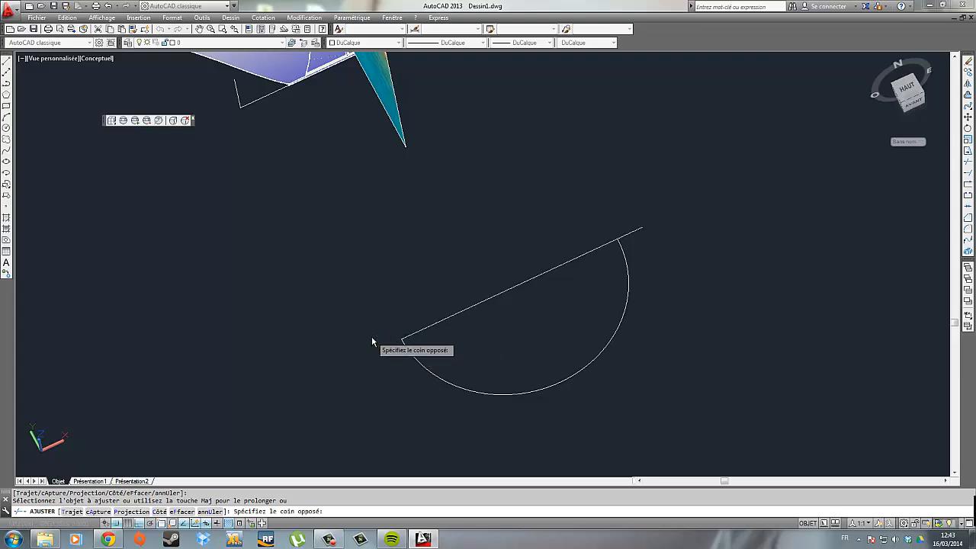
left_click(629, 234)
key("Escape")
Stretch the midpoint of the semicircular arc outward by 1500, perpendicular to the straight edge.
left_click(590, 403)
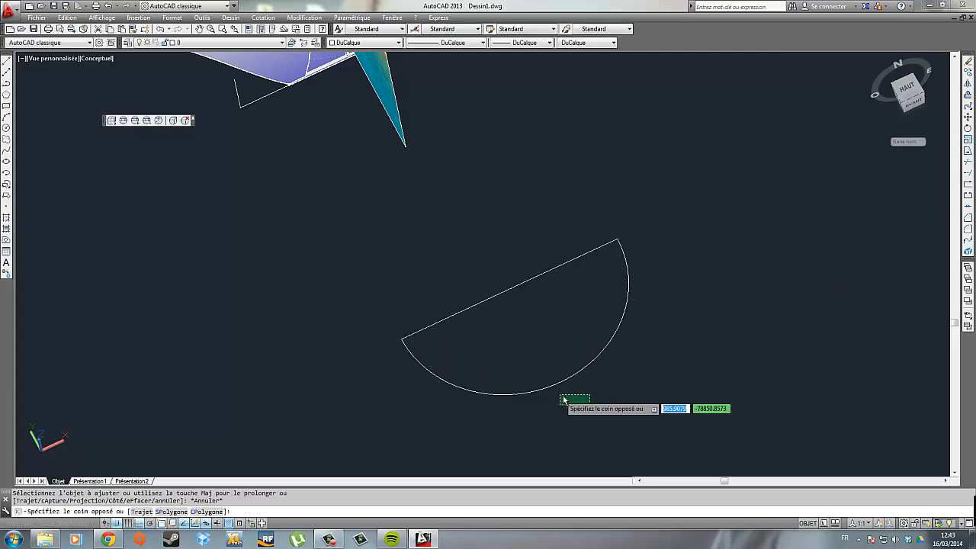
key("Escape")
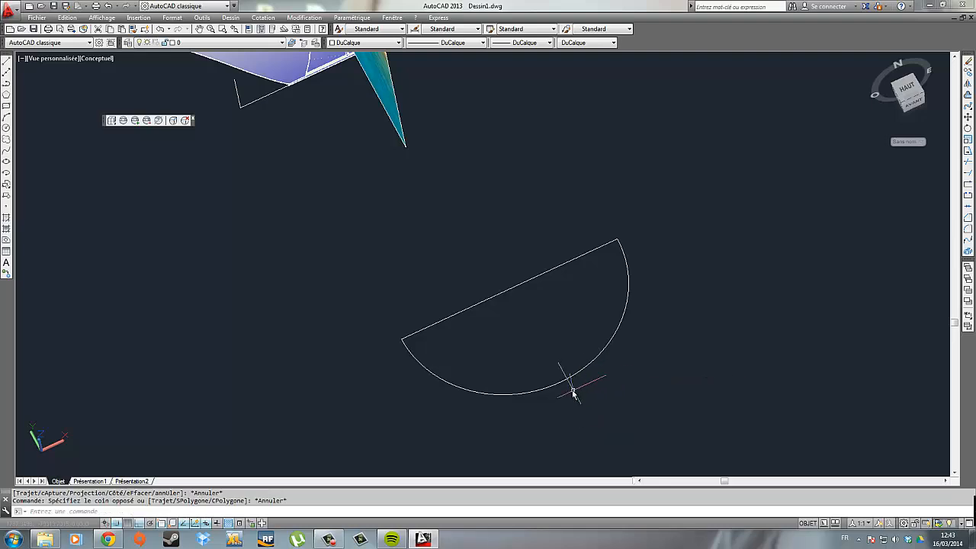
left_click(571, 392)
left_click(562, 384)
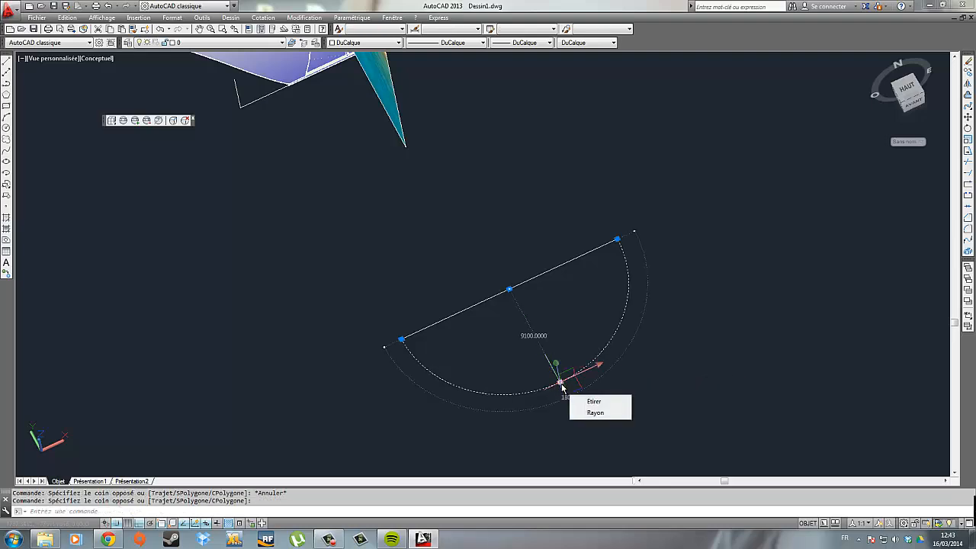
left_click(561, 386)
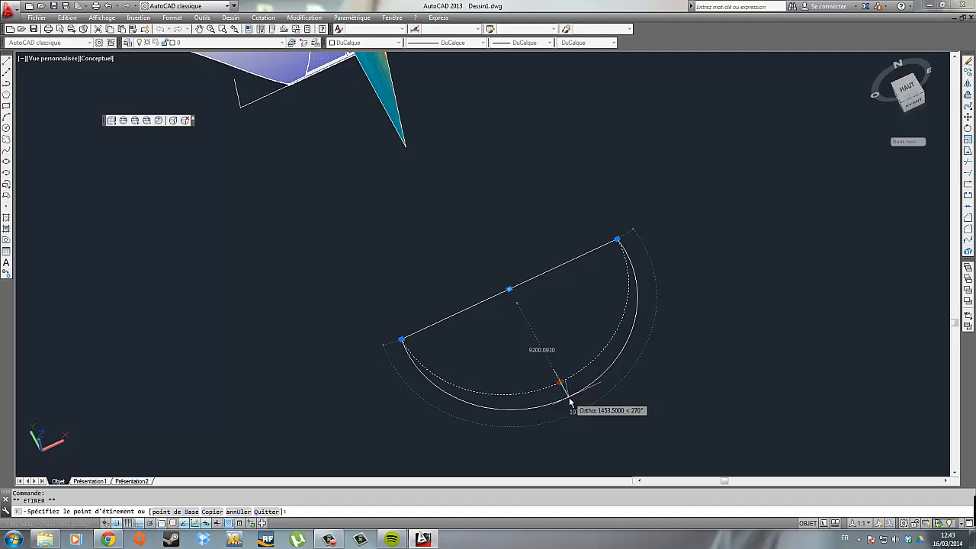
type("1500")
key("Return")
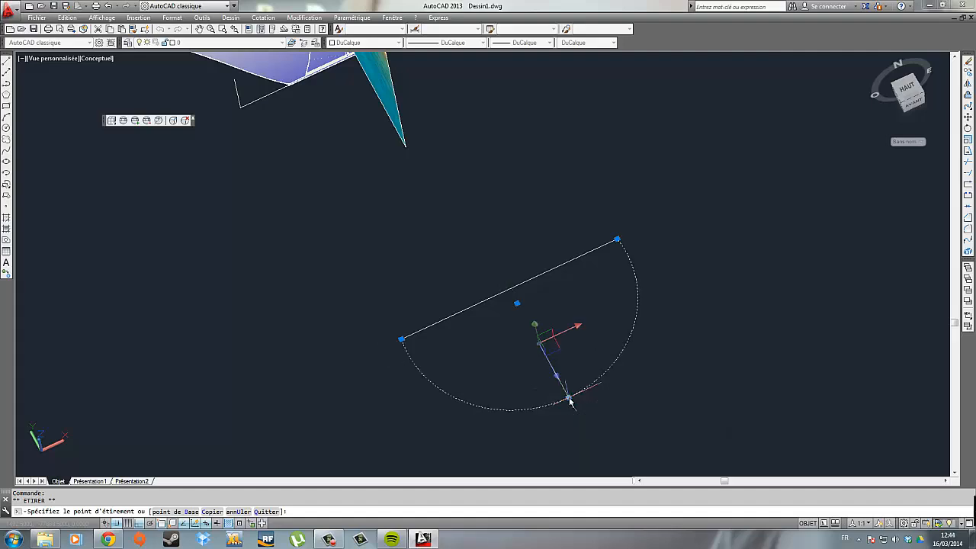
key("Escape")
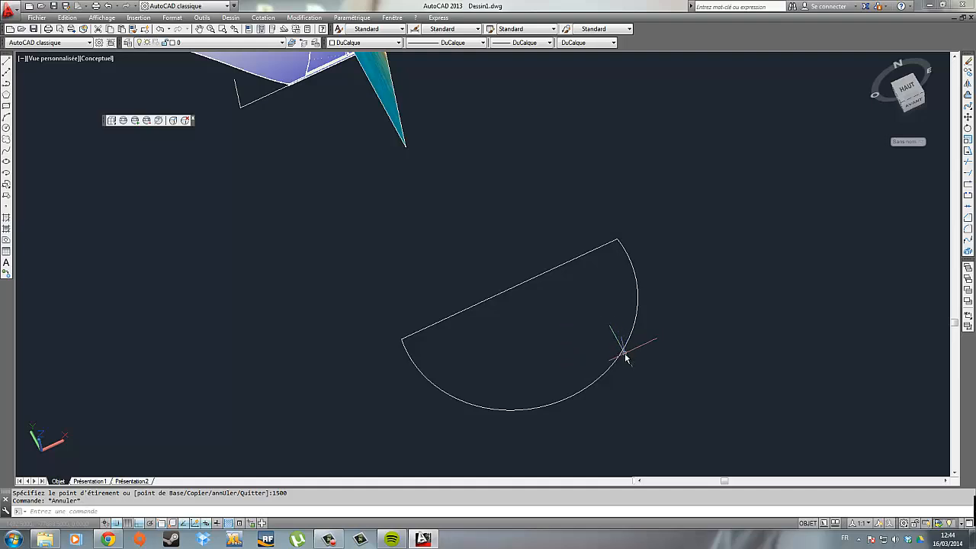
Offset the stretched arc inward by a distance of 1500.
left_click(654, 389)
left_click(597, 369)
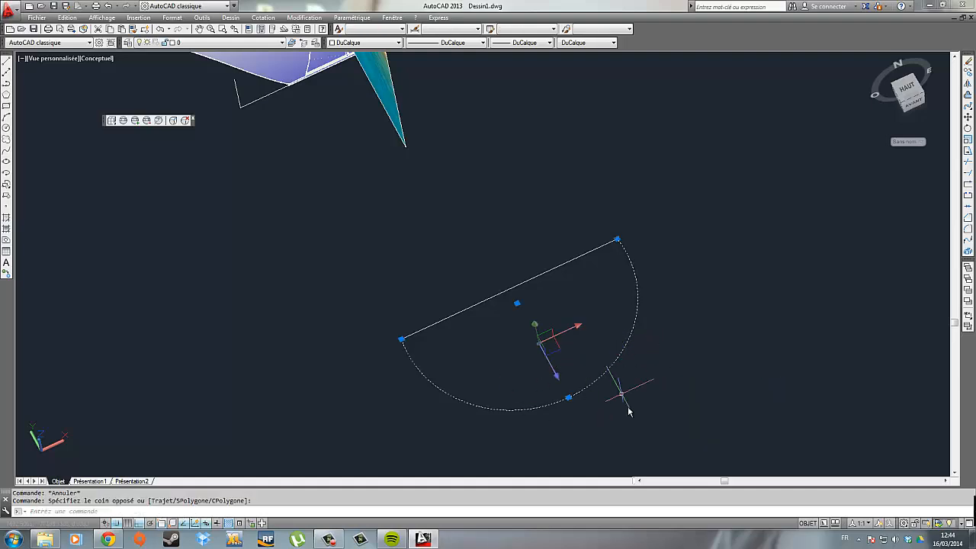
left_click(968, 95)
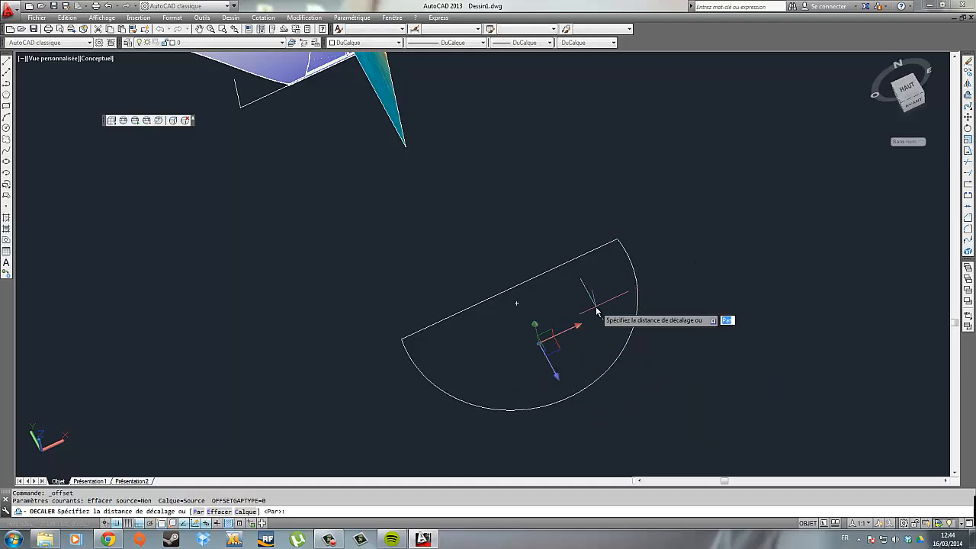
type("15")
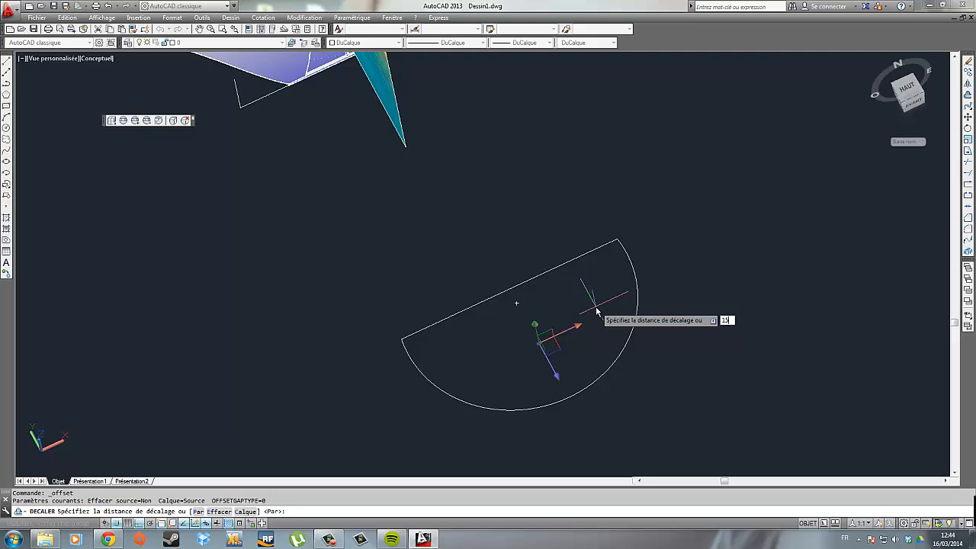
type("00")
key("Return")
left_click(595, 307)
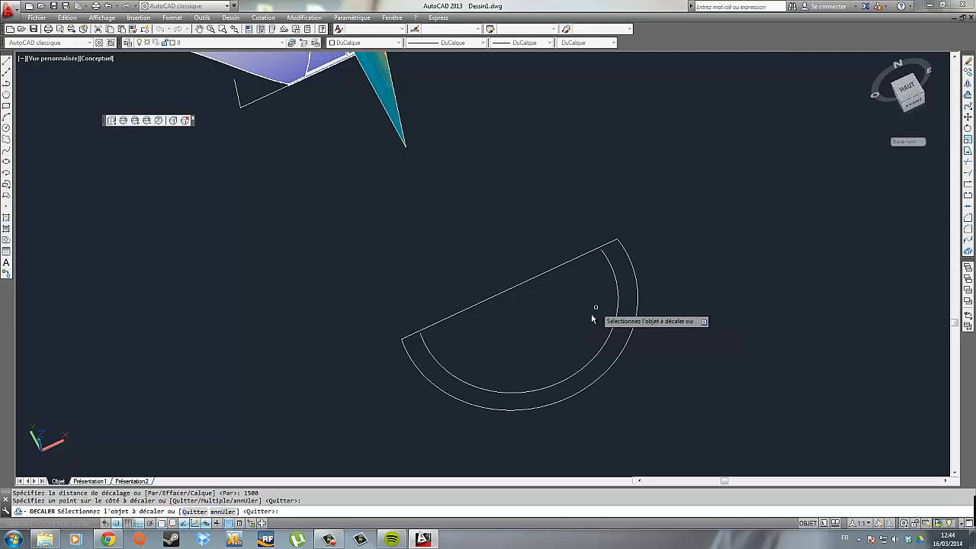
key("Escape")
Extend both ends of the inner arc to meet the straight edge.
scroll(503, 336, "up", 3)
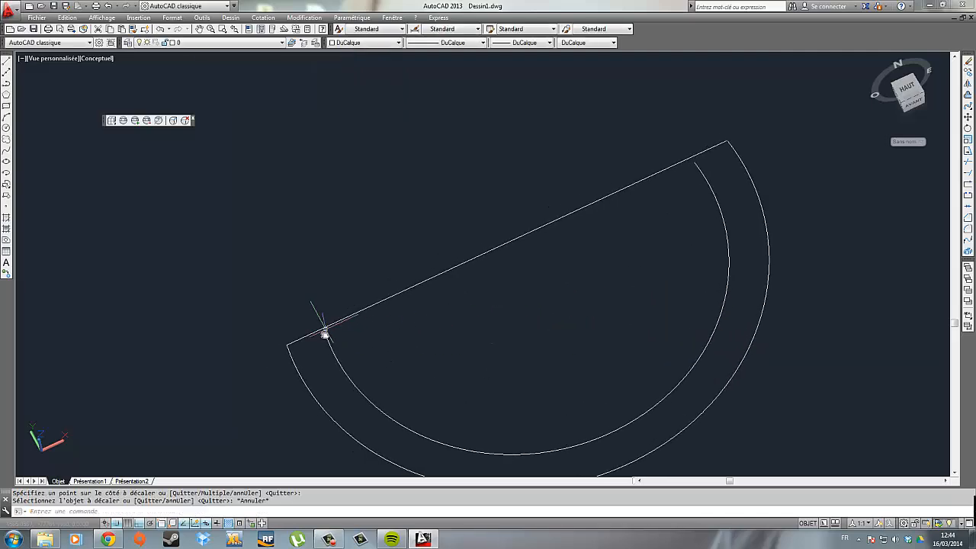
scroll(325, 336, "up", 2)
scroll(342, 338, "down", 1)
scroll(321, 331, "down", 3)
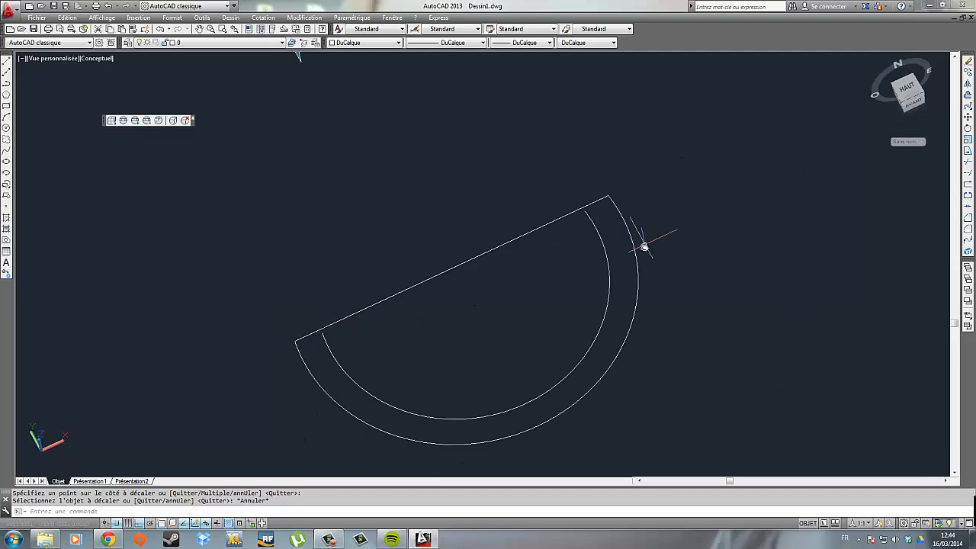
left_click(392, 279)
left_click(386, 323)
key("Escape")
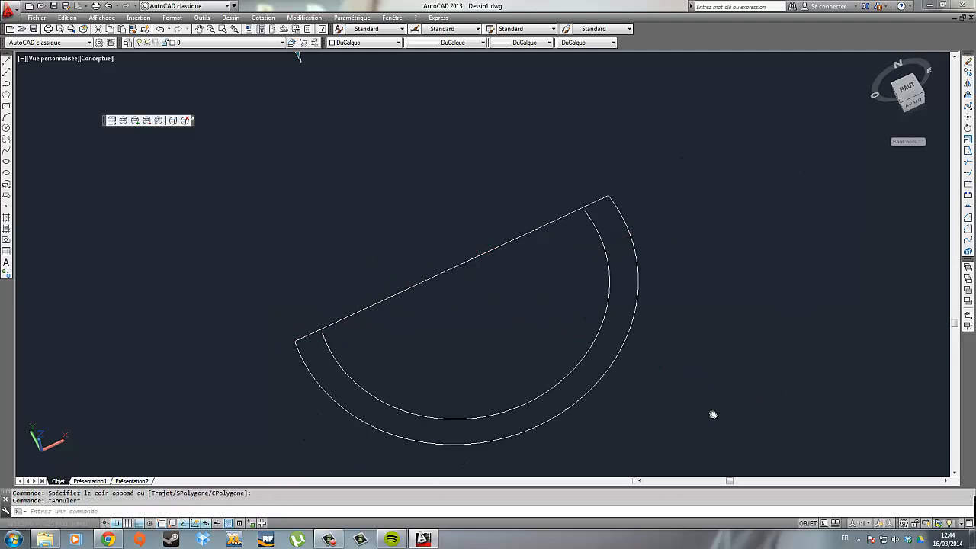
left_click(724, 418)
left_click(273, 221)
left_click(967, 173)
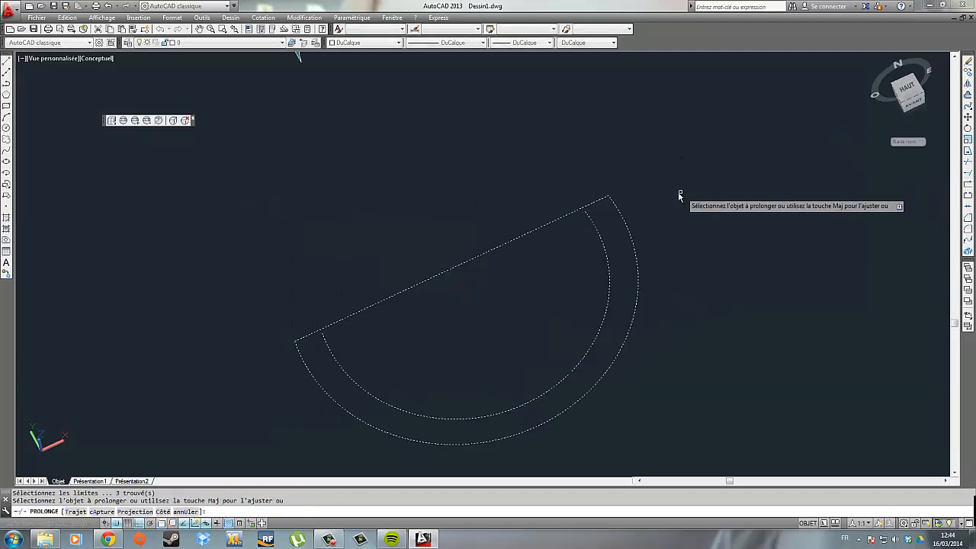
left_click(602, 241)
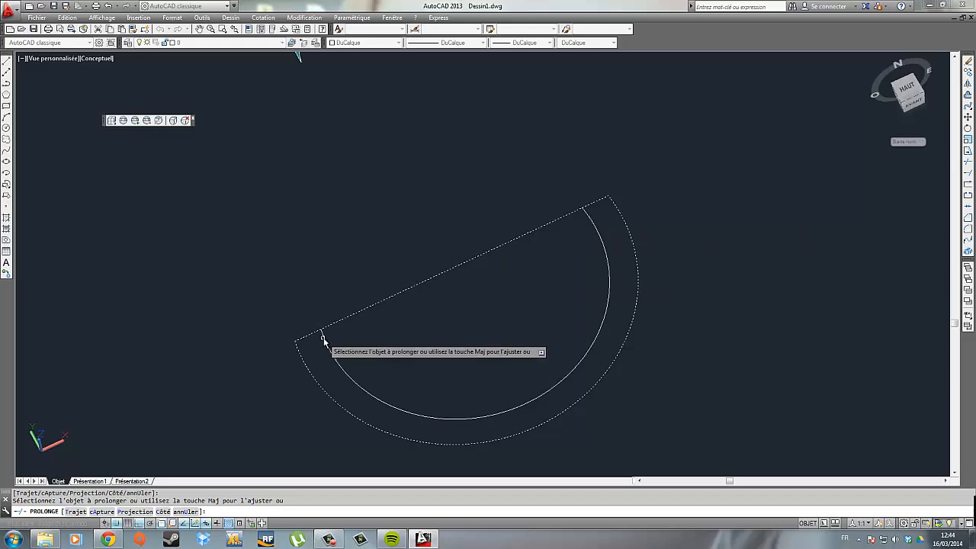
key("Escape")
Copy the straight edge and both arcs into the empty space to the right, parallel to the straight edge.
scroll(381, 338, "down", 3)
scroll(442, 343, "up", 2)
scroll(523, 377, "down", 2)
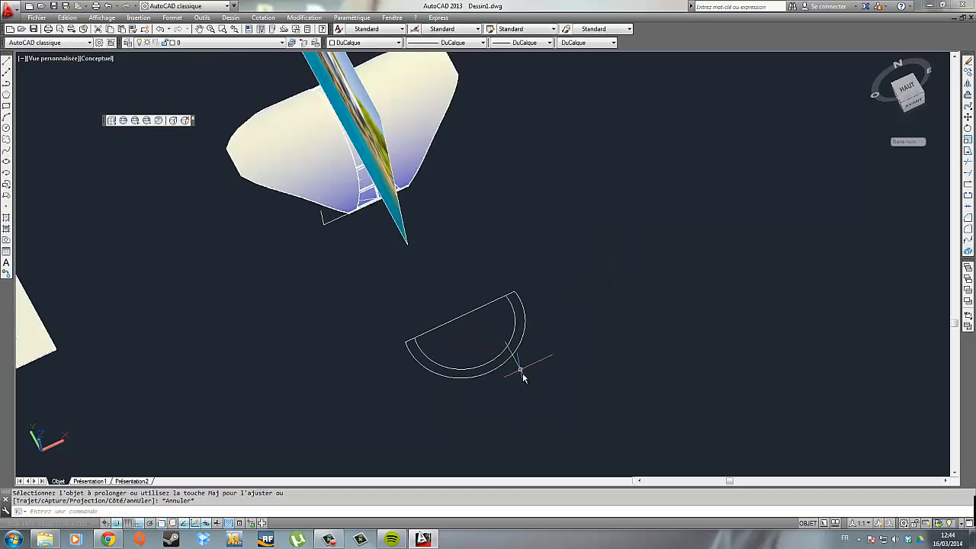
left_click(514, 388)
left_click(375, 321)
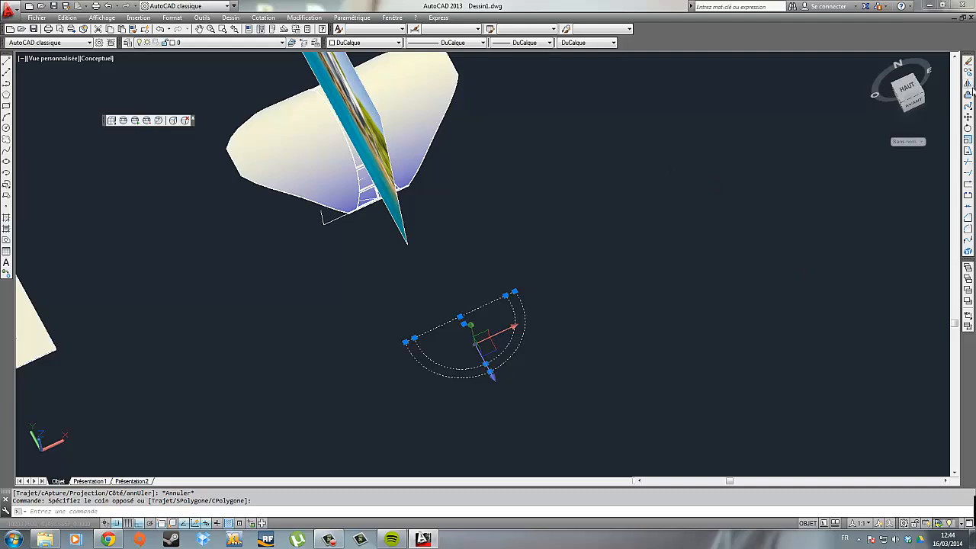
left_click(968, 72)
left_click(717, 248)
left_click(902, 142)
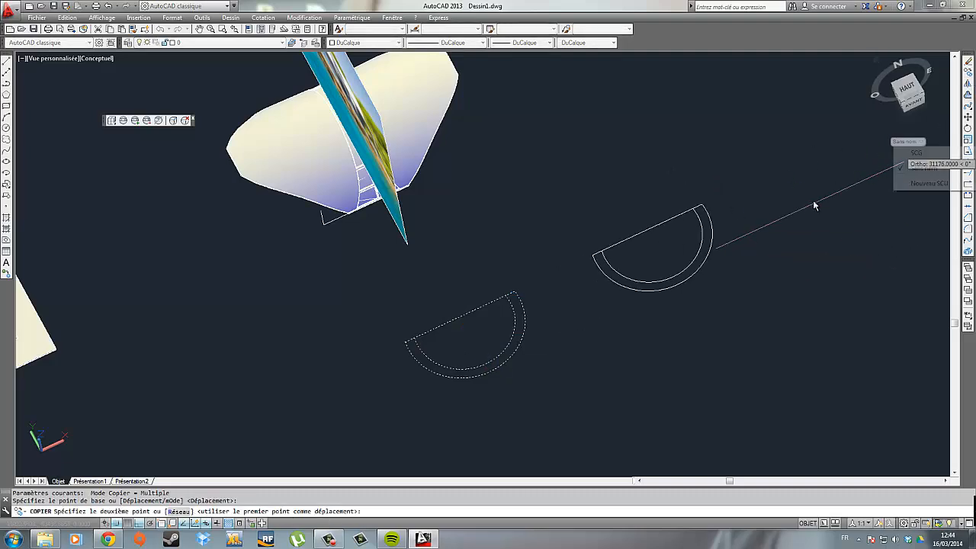
middle_click_drag(730, 218, 639, 208)
left_click(771, 172)
key("Escape")
Draw a circle with a radius of 100 centered where the original inner arc's left end meets the straight edge, and select it.
scroll(524, 251, "up", 5)
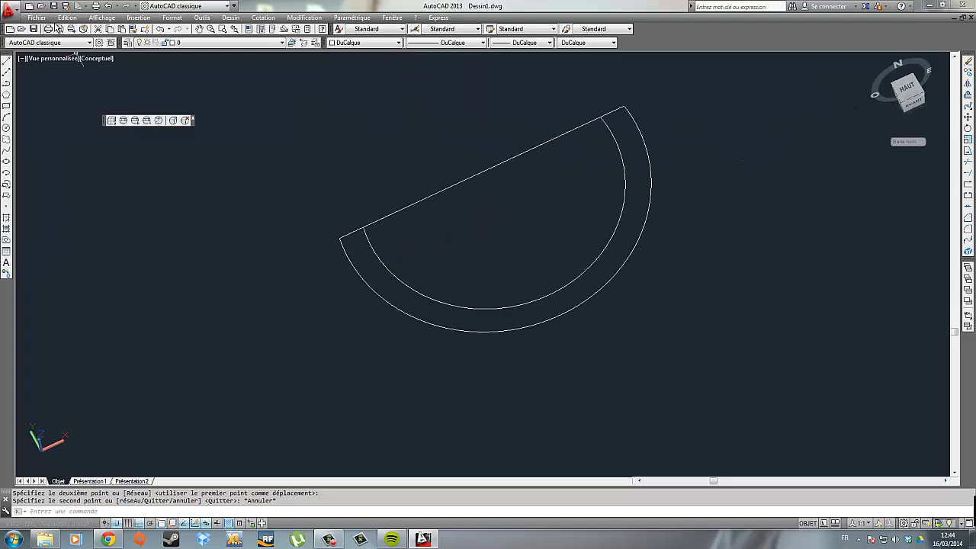
scroll(322, 221, "down", 7)
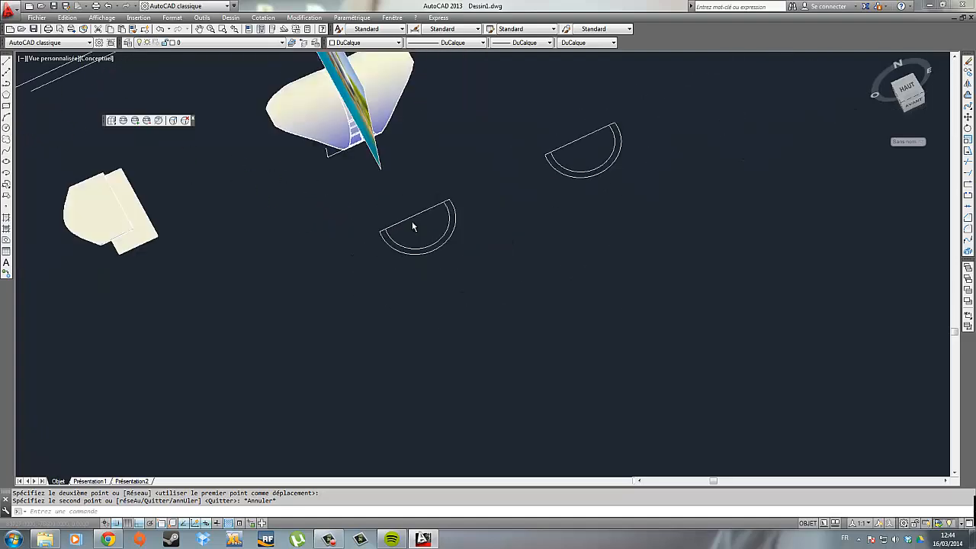
scroll(412, 226, "down", 3)
middle_click_drag(406, 189, 462, 252)
scroll(462, 257, "up", 8)
middle_click_drag(484, 355, 485, 288)
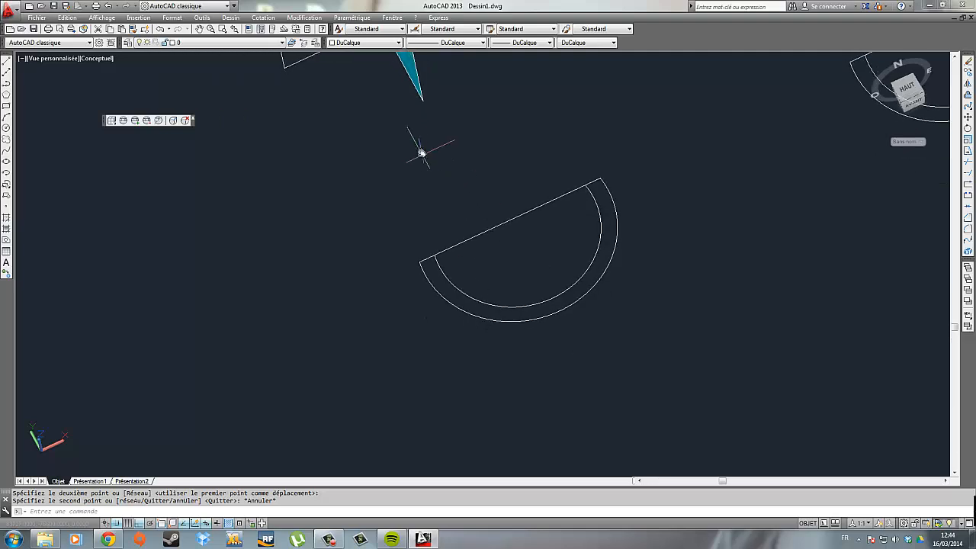
left_click(6, 128)
scroll(451, 267, "up", 5)
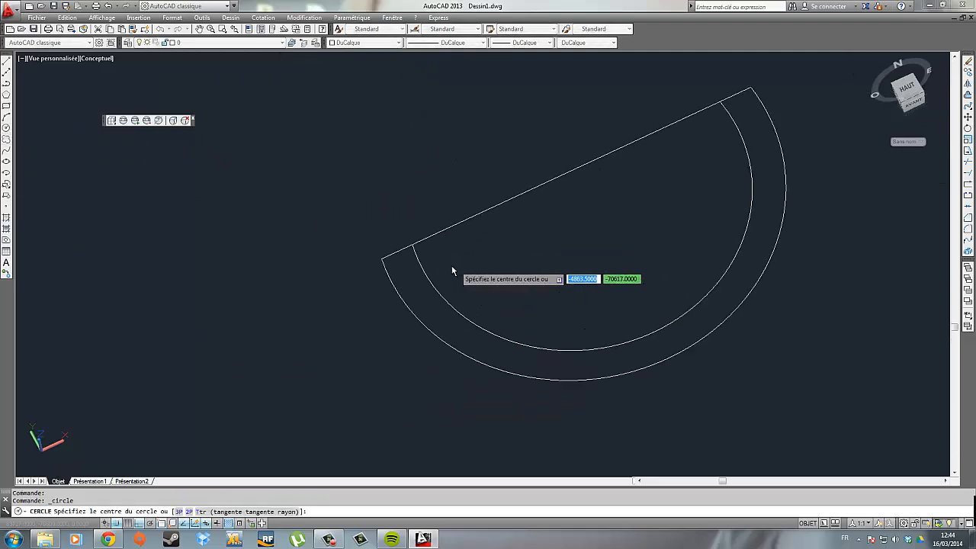
left_click(395, 229)
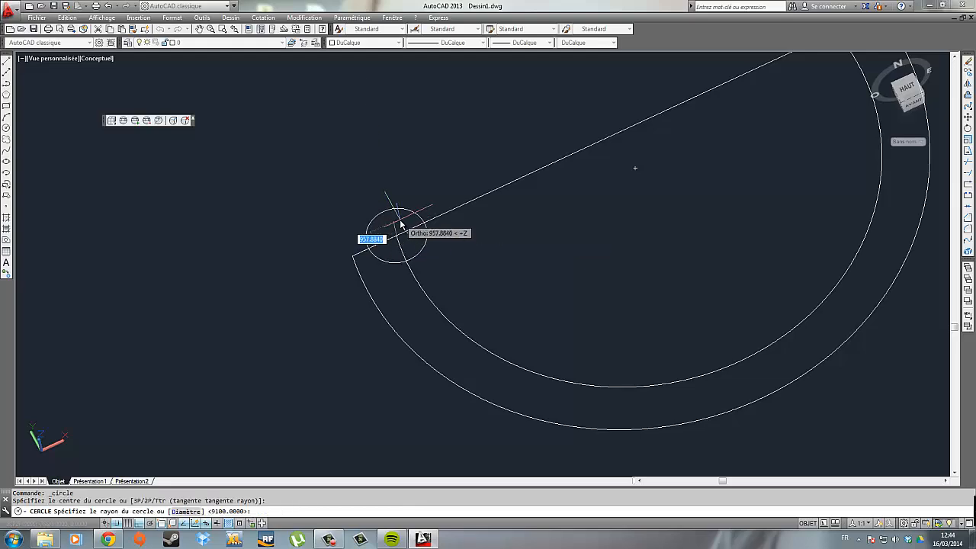
type("100")
key("Return")
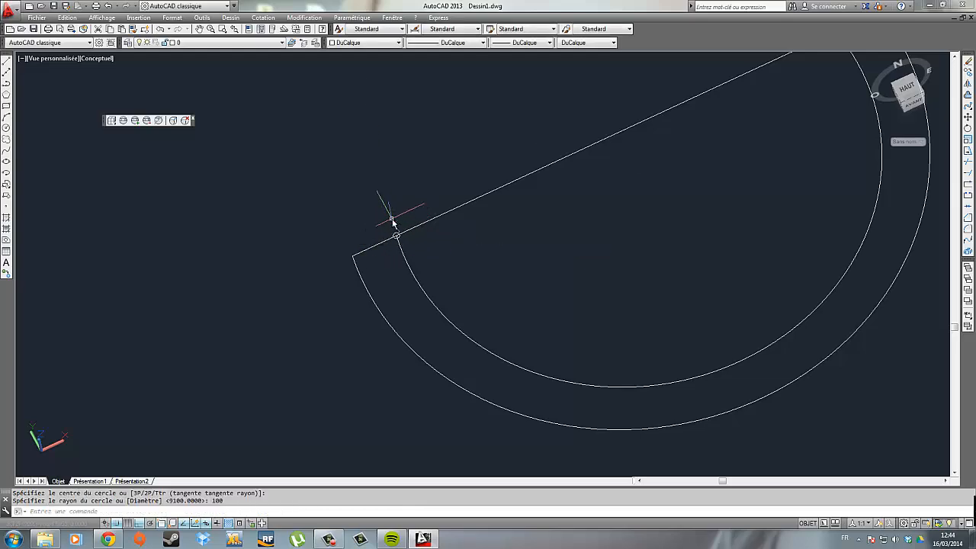
left_click(392, 221)
left_click(413, 246)
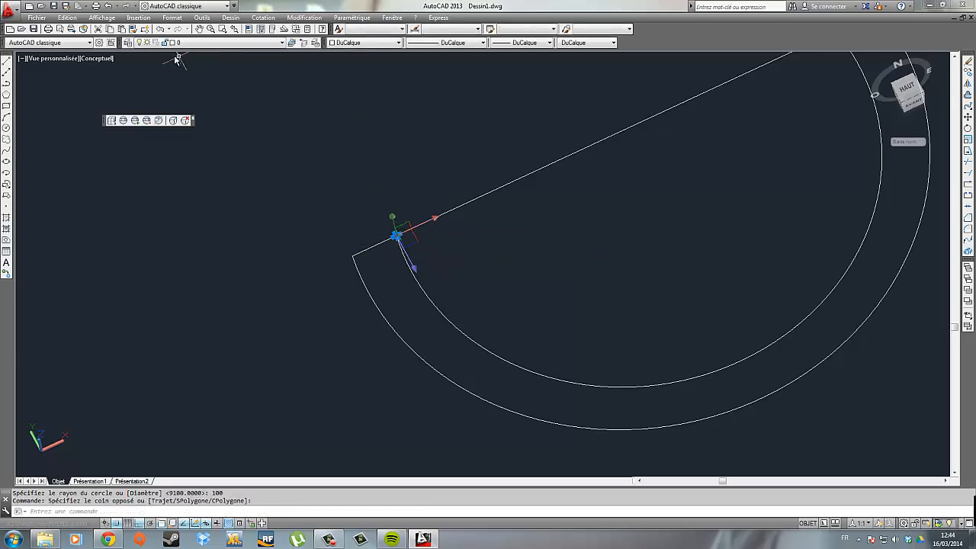
Extrude the selected radius-100 circle by a height of 5000 to form a column.
left_click(296, 19)
mouse_move(239, 30)
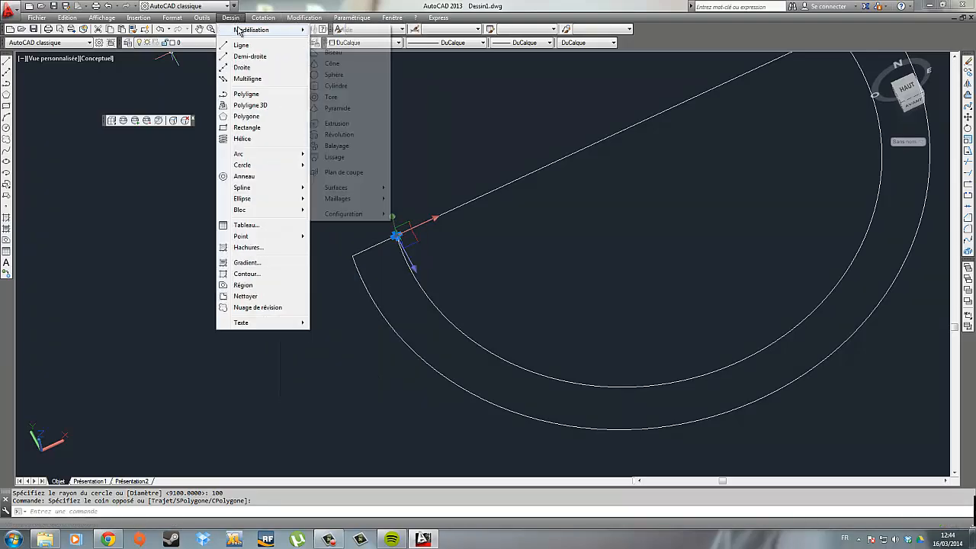
left_click(337, 124)
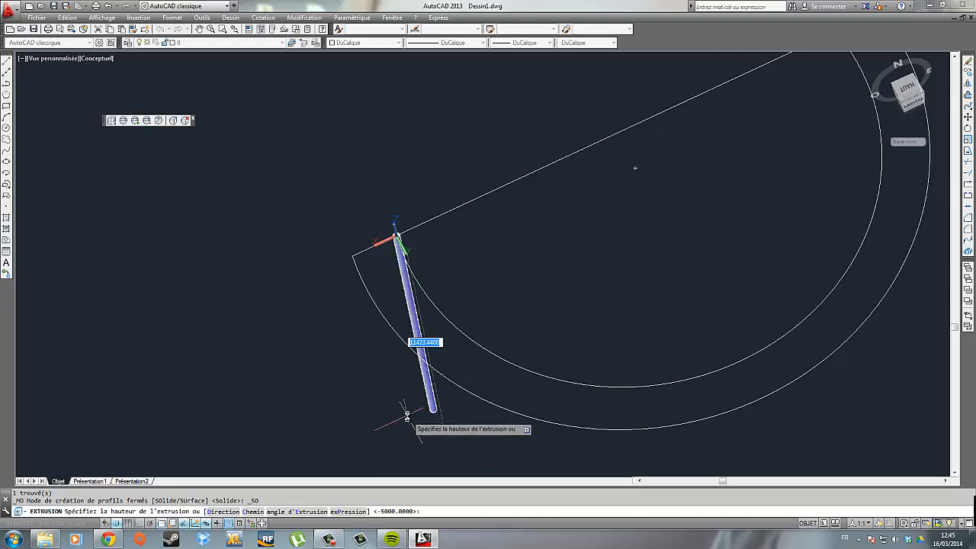
type("5000")
key("Return")
Orbit to an oblique side view to examine the extruded column beneath the balcony outline.
scroll(414, 279, "up", 2)
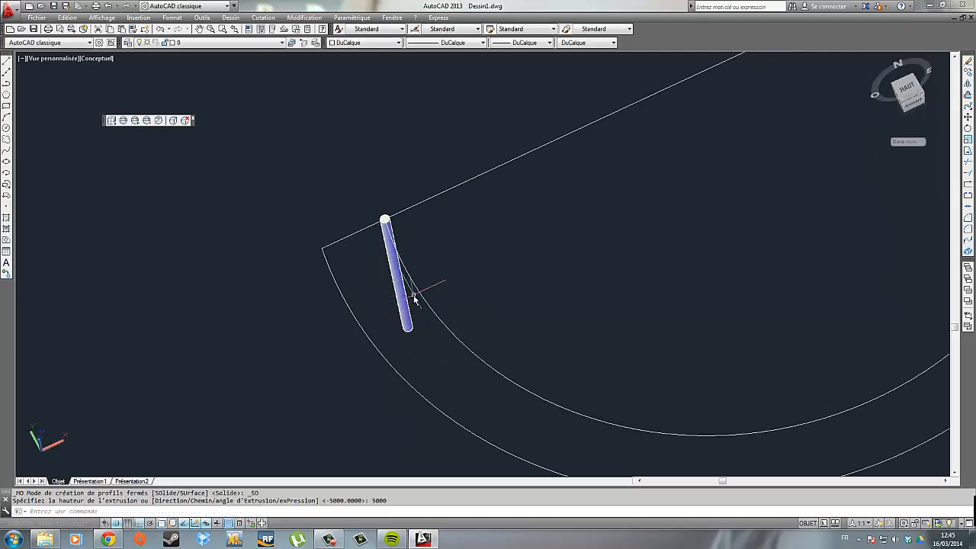
scroll(414, 298, "down", 3)
left_click(102, 18)
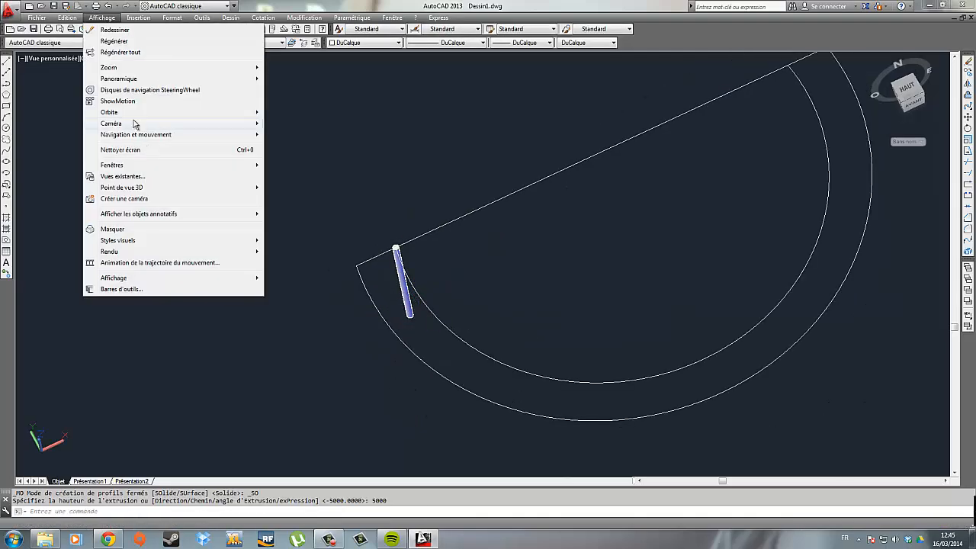
mouse_move(152, 112)
left_click(308, 124)
left_click_drag(436, 218, 588, 279)
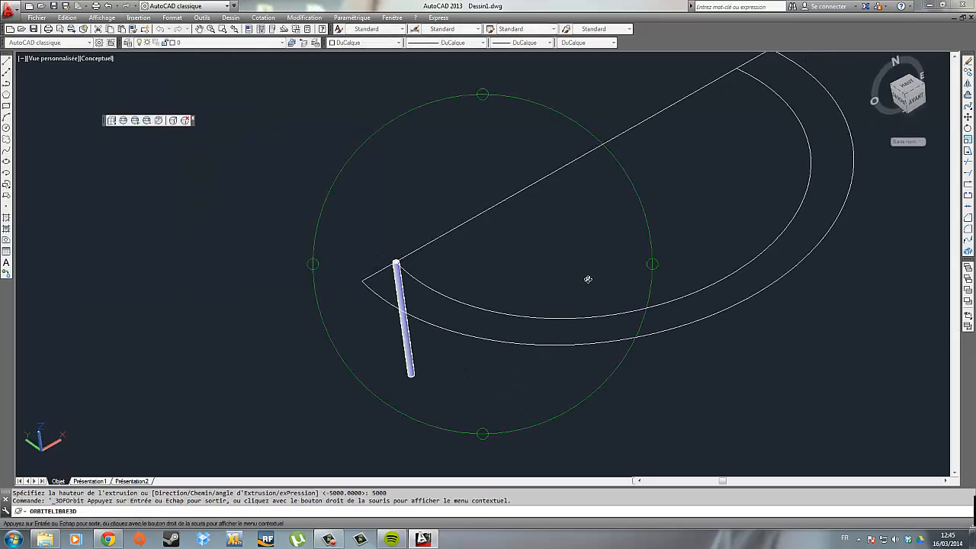
key("Escape")
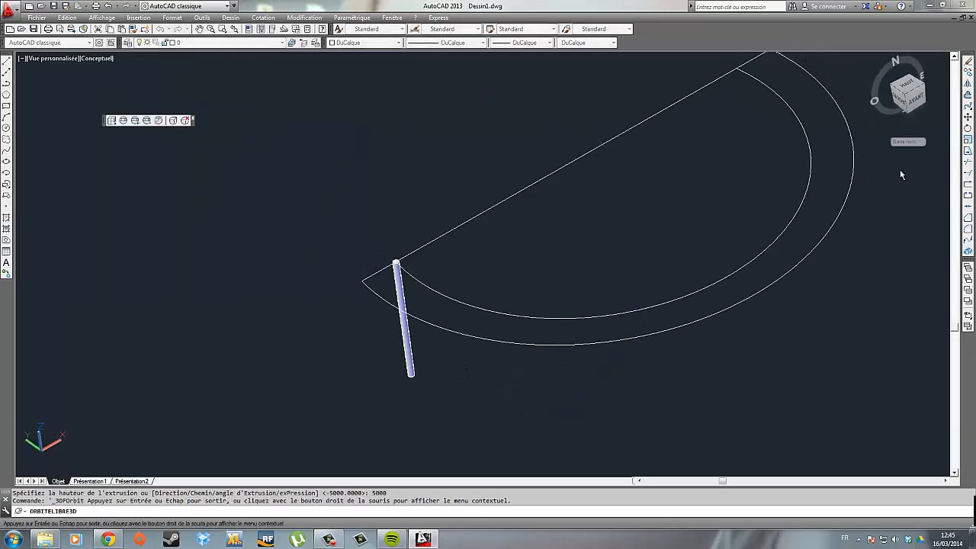
middle_click_drag(572, 257, 490, 286)
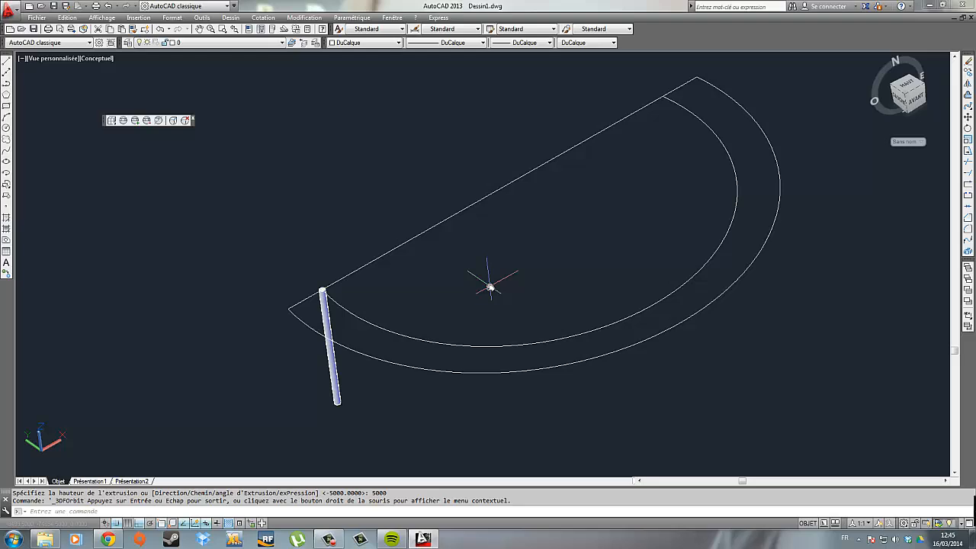
scroll(454, 264, "down", 2)
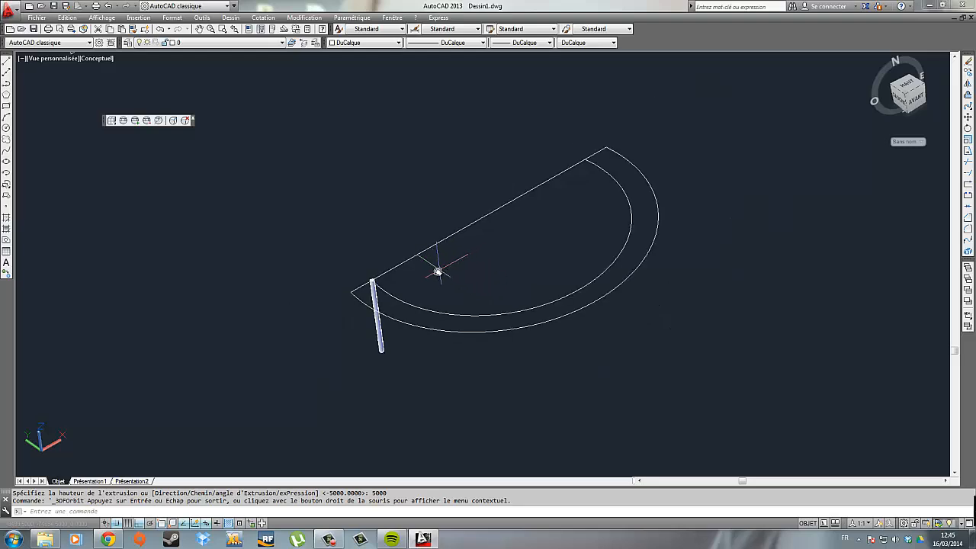
scroll(400, 301, "up", 1)
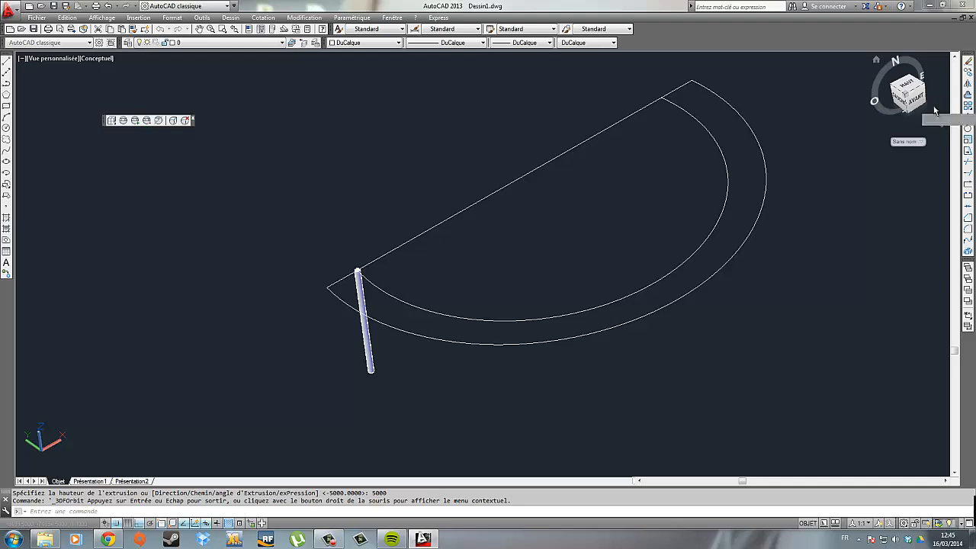
Create a path array of the column, using the inner arc as the path.
left_click(968, 108)
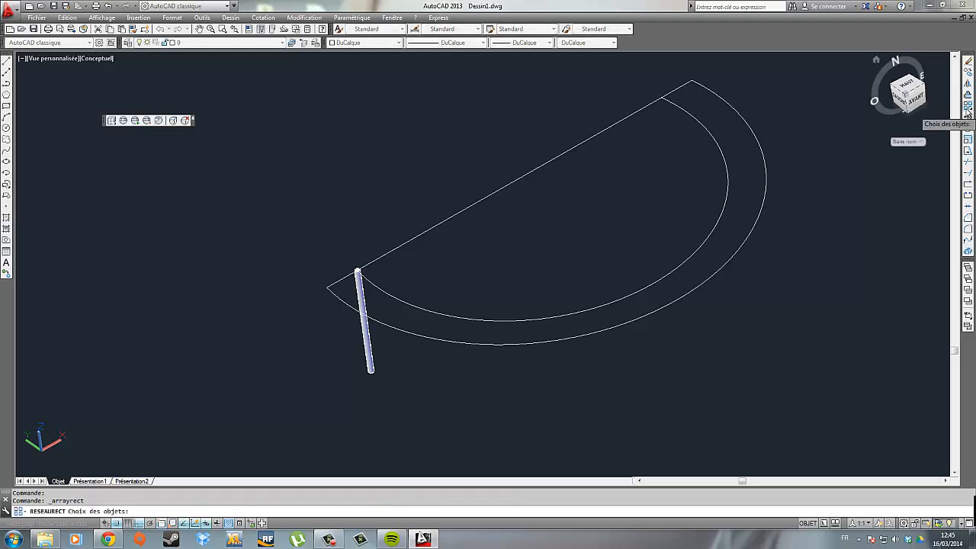
left_click(969, 109)
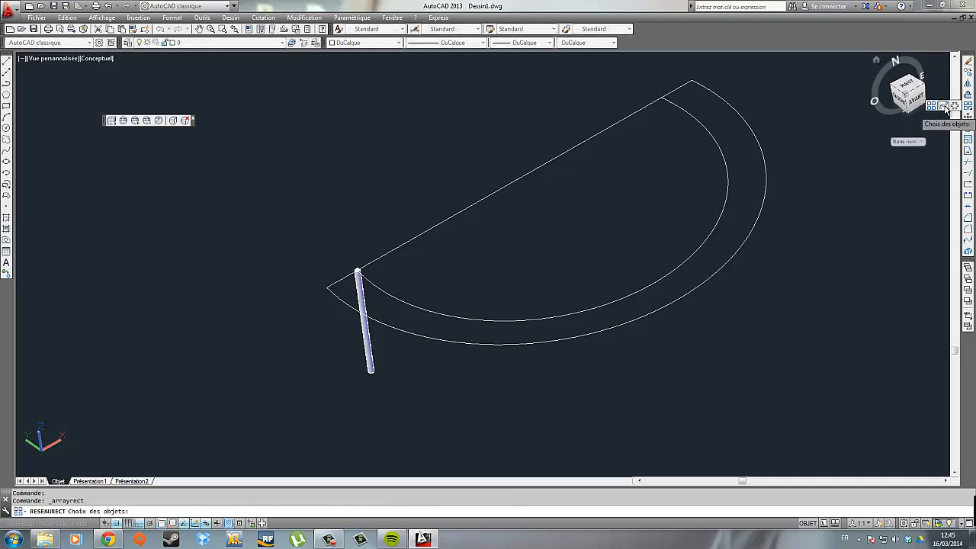
left_click(945, 108)
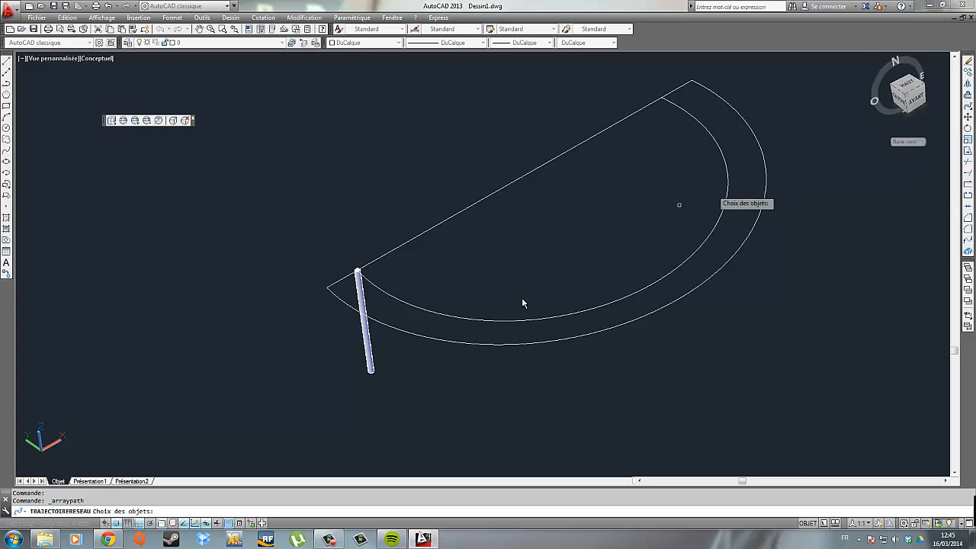
left_click(364, 280)
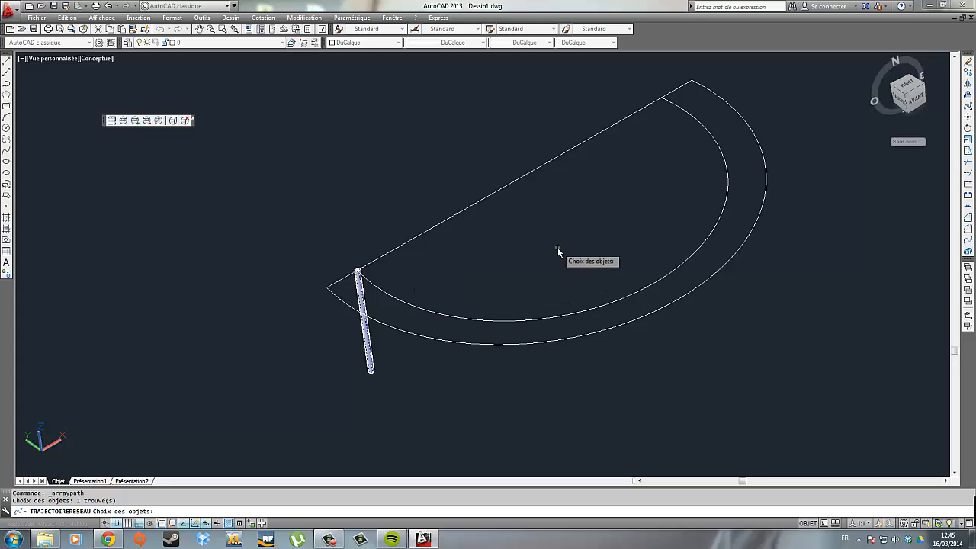
key("Return")
left_click(464, 318)
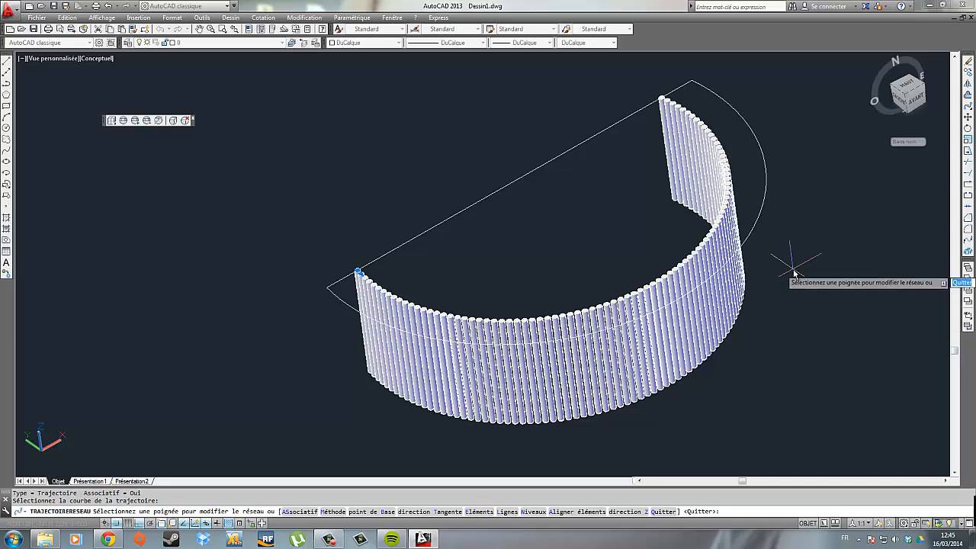
Set the path array's item spacing to 1000 and its number of items to 5.
type("e")
key("Return")
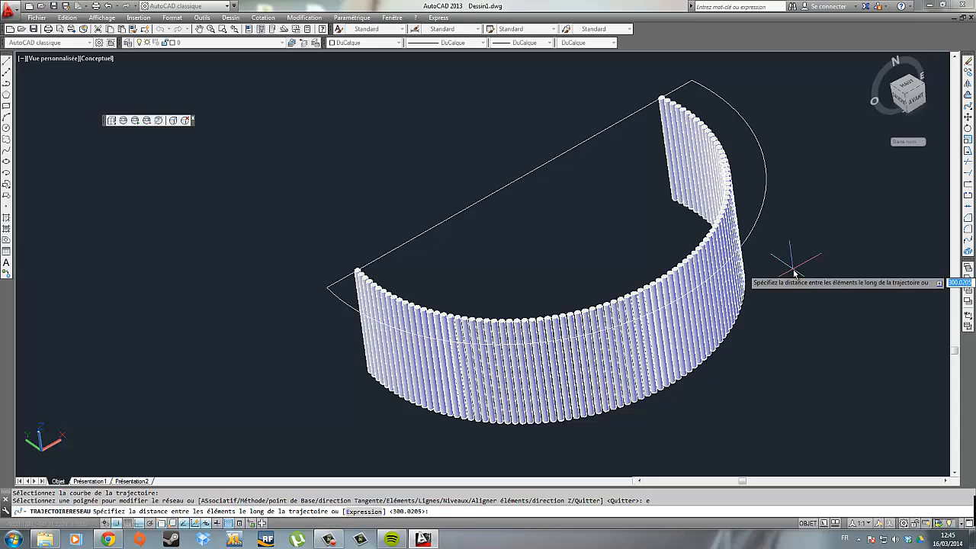
type("100")
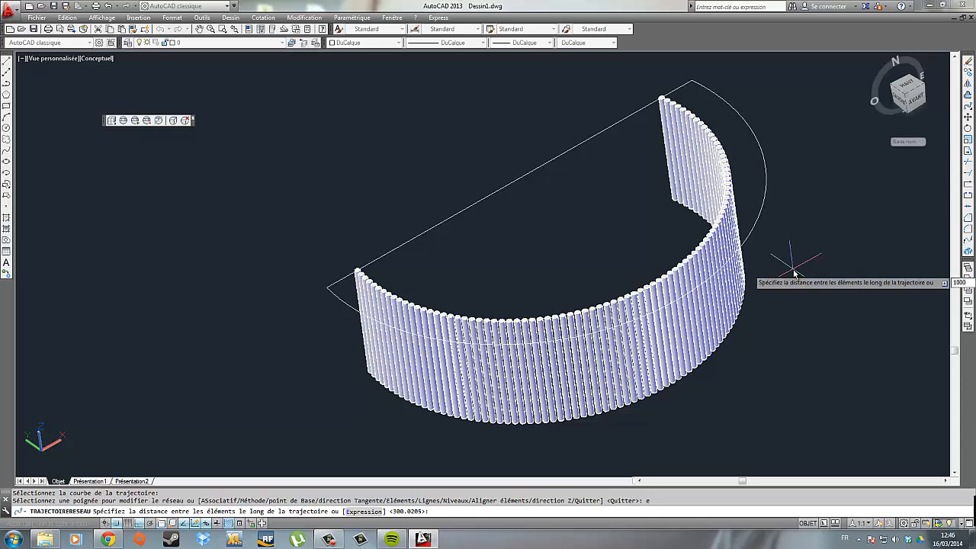
type("0")
key("Return")
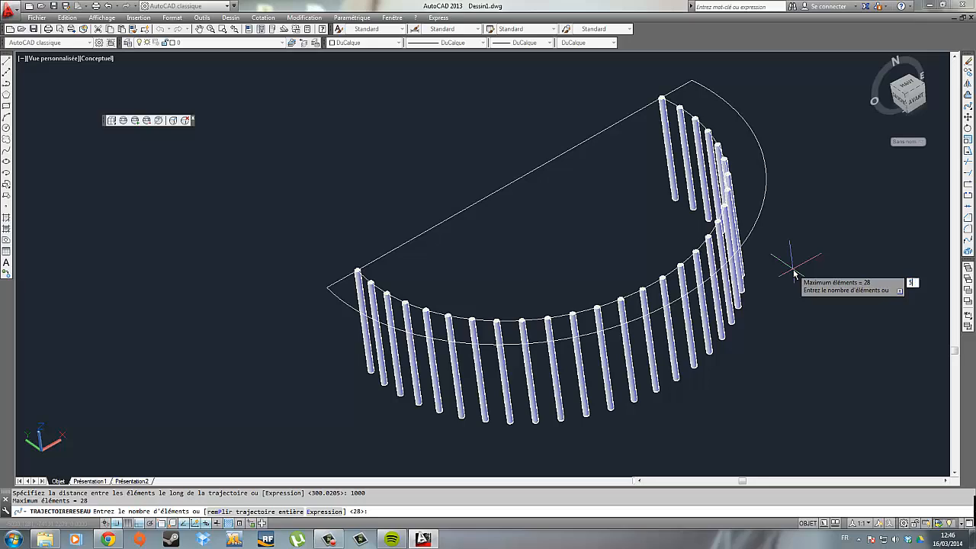
key("Return")
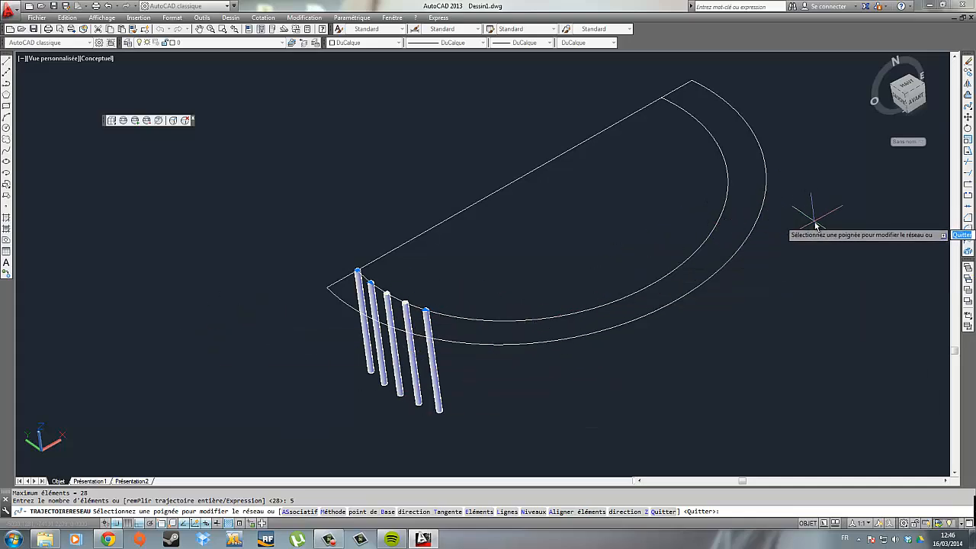
Set the item spacing to 50000, accept fitting the 5 columns to the inner arc, and finish the path array.
type("e")
key("Return")
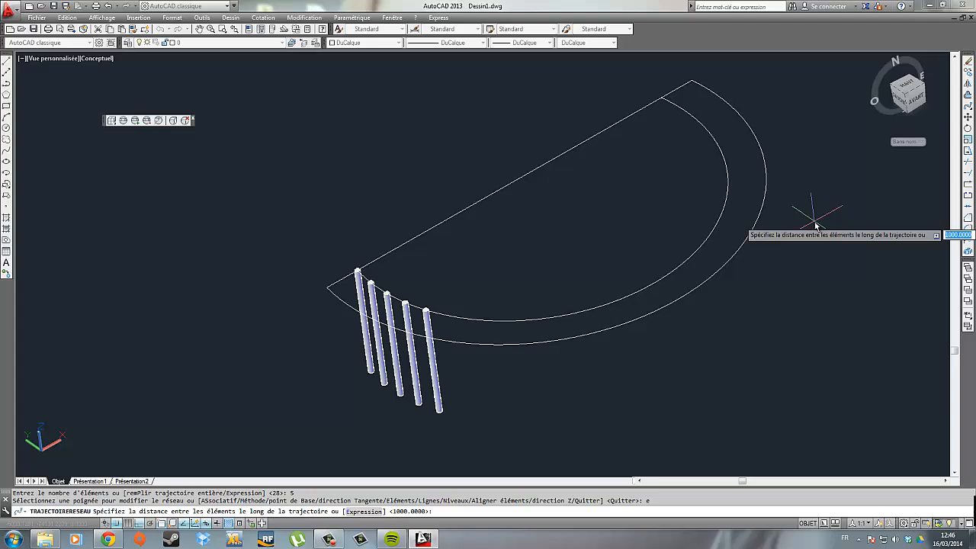
type("500")
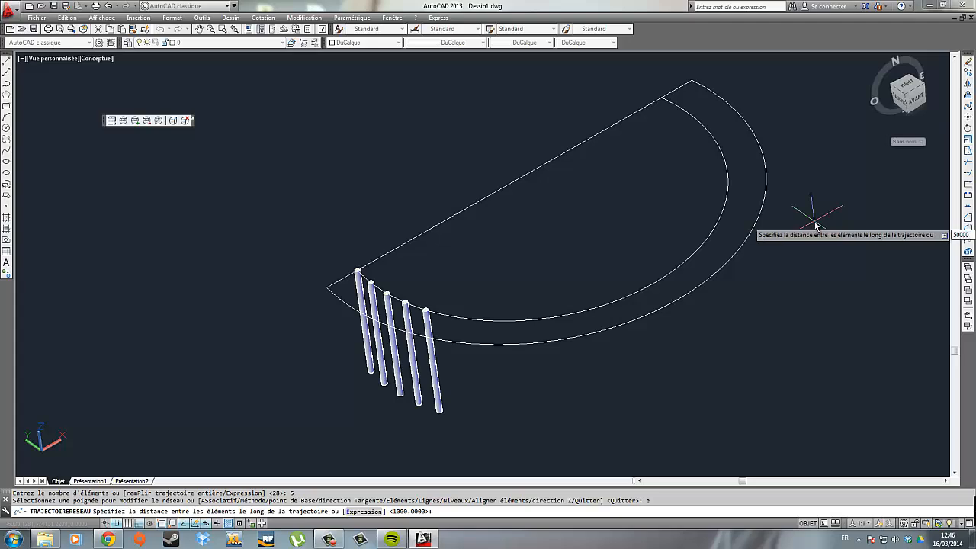
type("00")
key("Return")
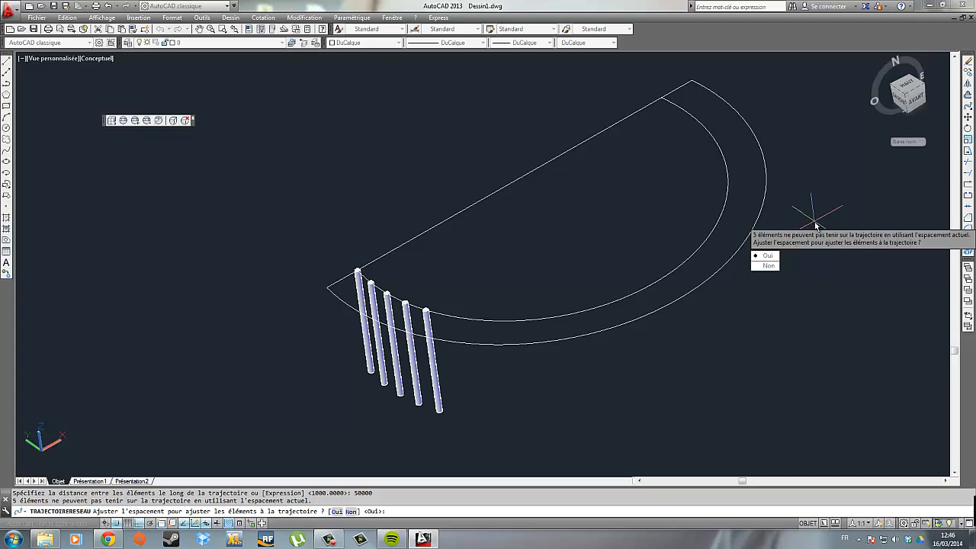
key("Return")
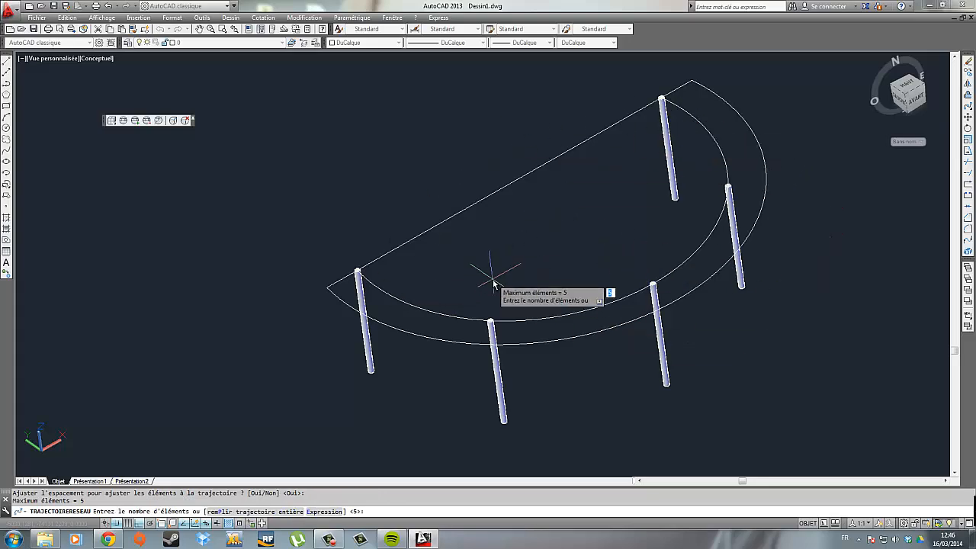
key("Return")
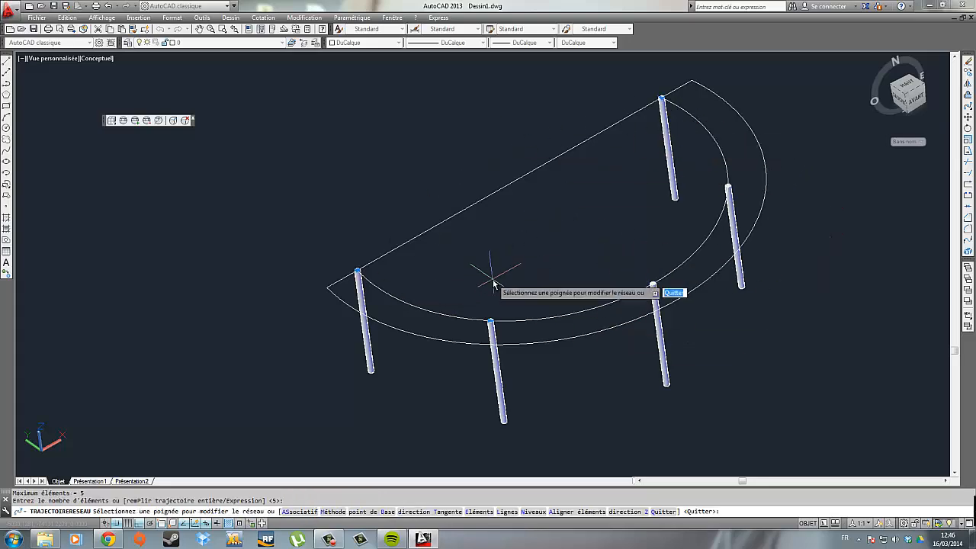
key("Escape")
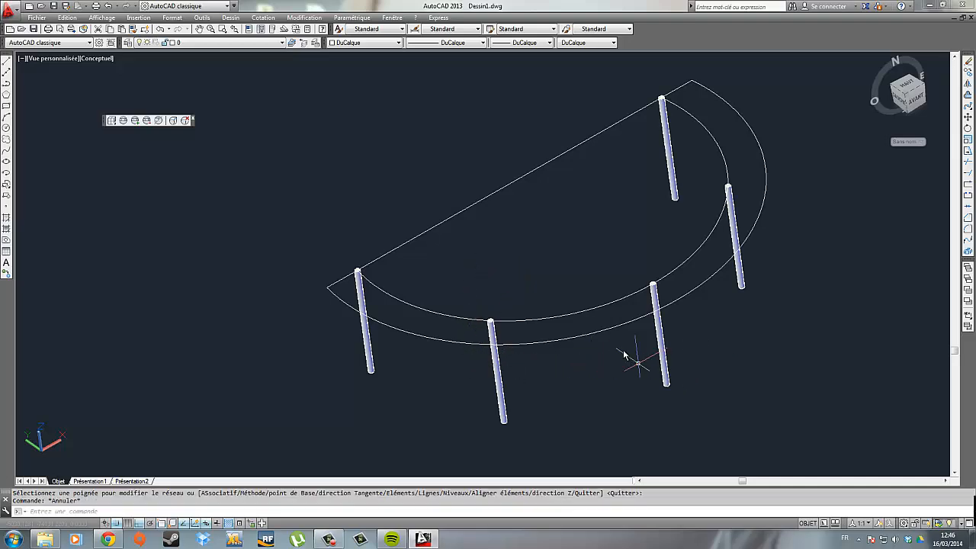
Explode the column array into separate columns.
left_click(745, 272)
left_click(737, 266)
key("Escape")
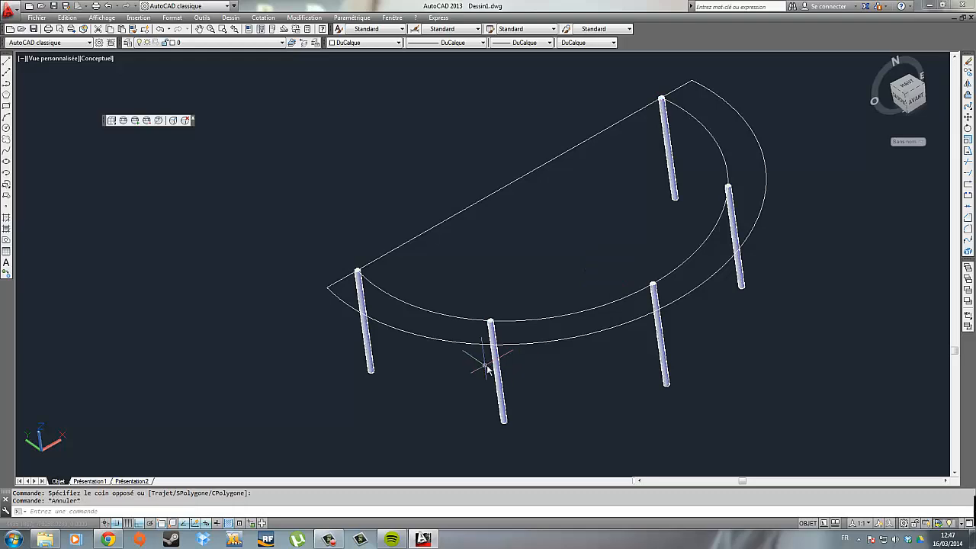
key("Escape")
left_click(674, 370)
left_click(661, 365)
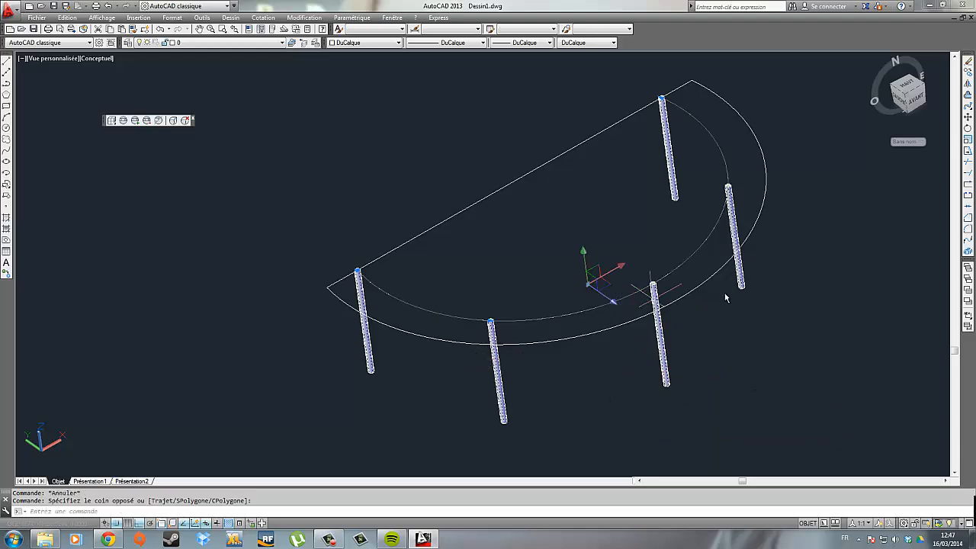
left_click(969, 251)
key("Escape")
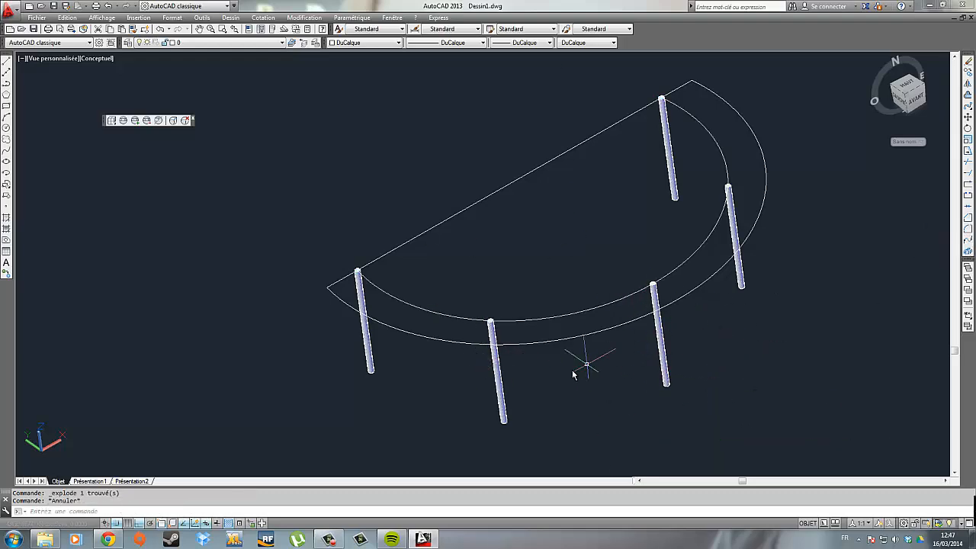
Delete the middle column and the two columns at the ends of the inner arc.
left_click(659, 420)
left_click(632, 370)
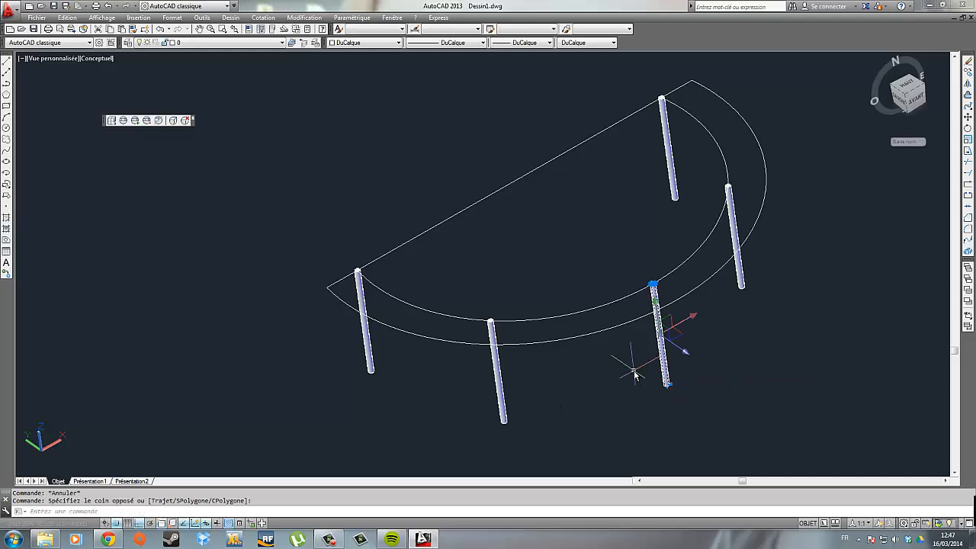
left_click(689, 195)
left_click(662, 183)
left_click(390, 403)
left_click(356, 368)
key("Delete")
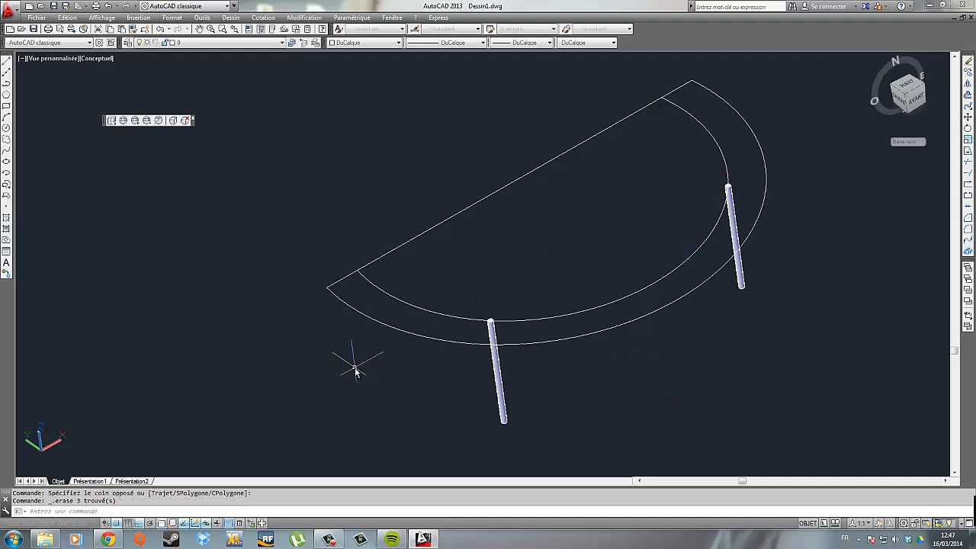
Delete the inner arc that served as the path for the columns.
key("ctrl+z")
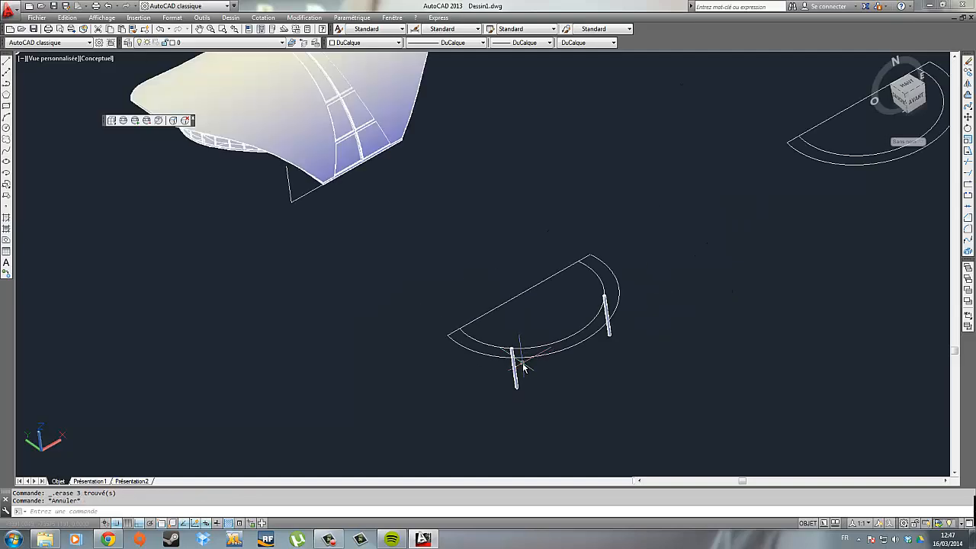
left_click(477, 342)
key("Delete")
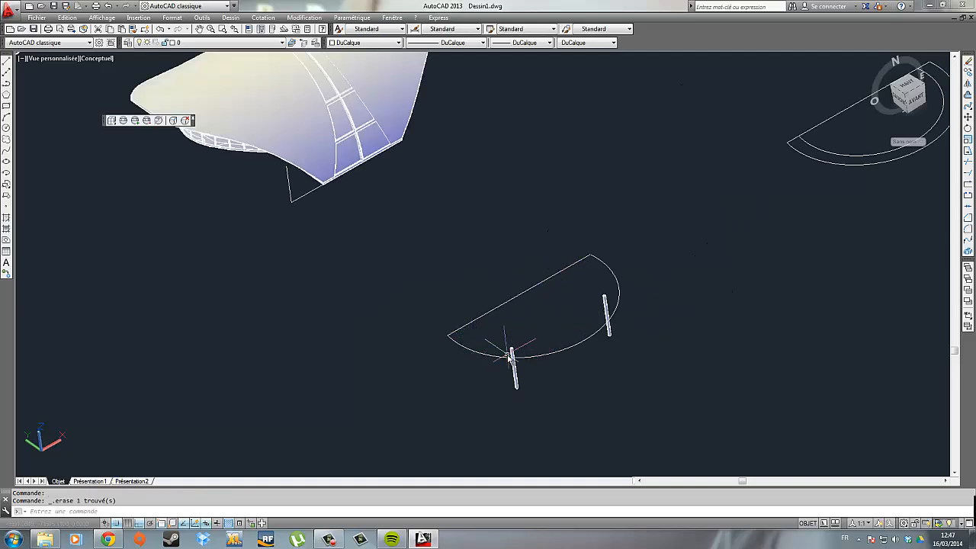
Try to move the semicircular balcony outline together with its two columns.
scroll(509, 357, "up", 2)
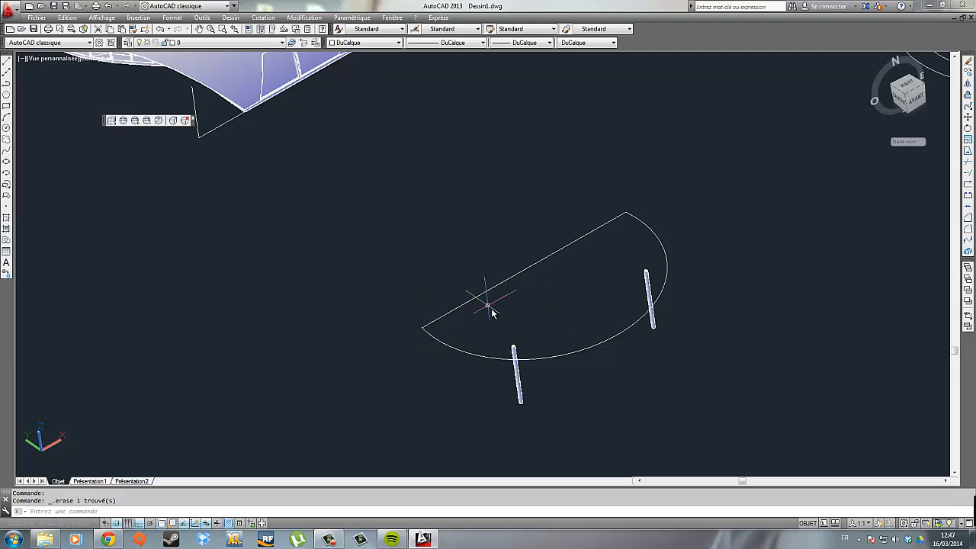
scroll(472, 267, "down", 2)
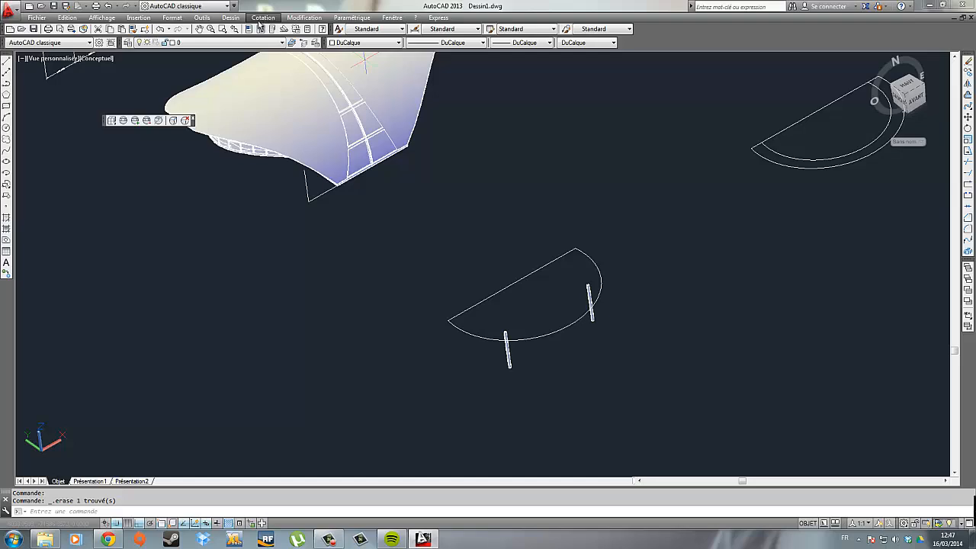
left_click(645, 388)
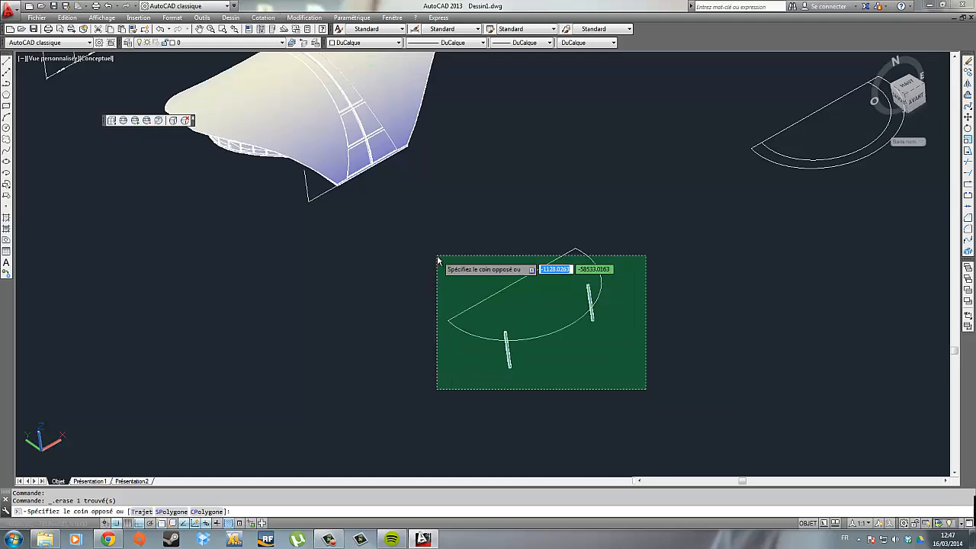
left_click(435, 257)
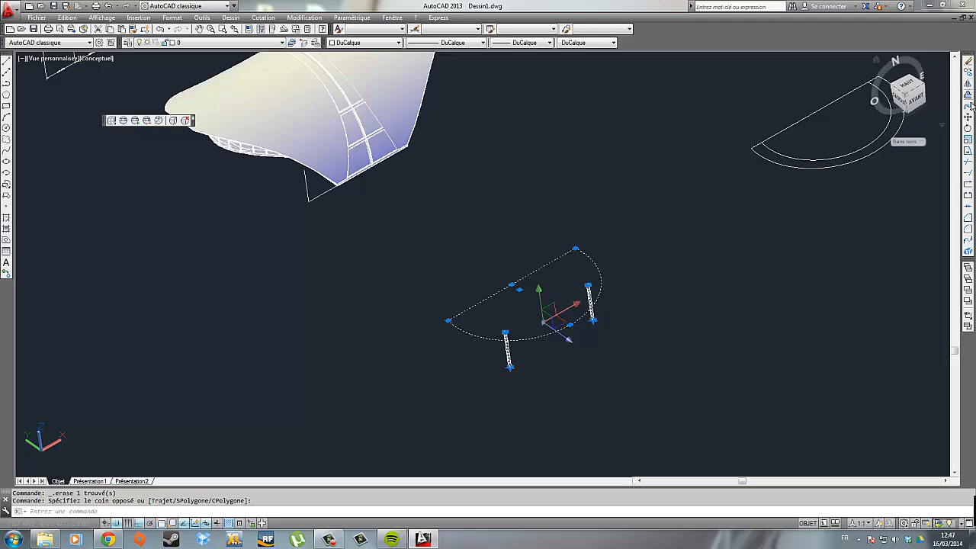
left_click(969, 118)
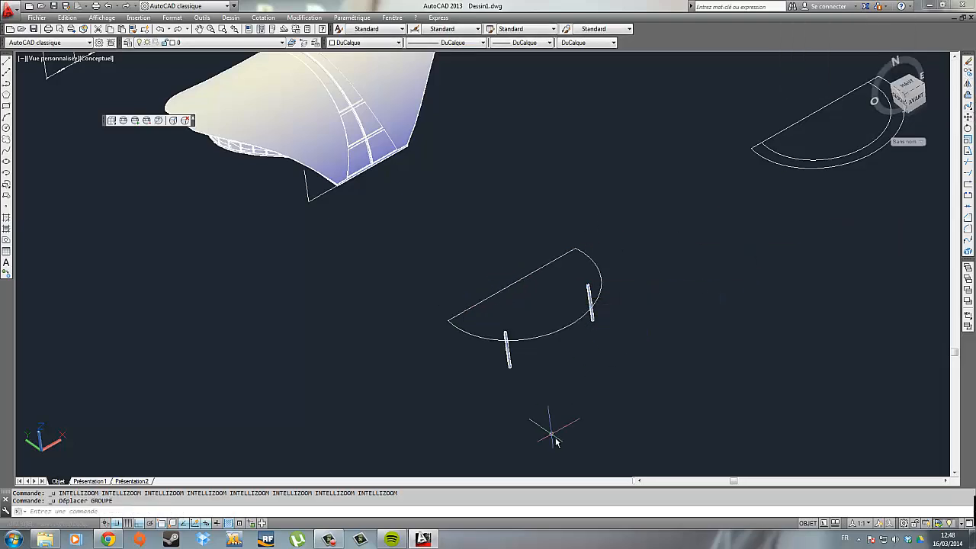
Move the semicircular outline and its two columns to the house, setting the outline's straight side along the base of the glazed end.
left_click(614, 424)
left_click(422, 241)
left_click(969, 117)
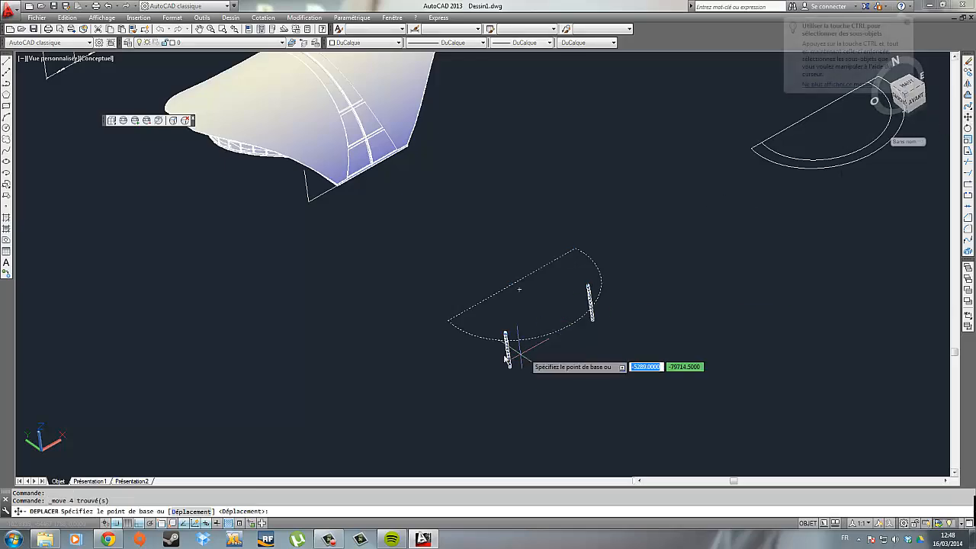
scroll(519, 257, "up", 2)
left_click(519, 257)
scroll(348, 244, "up", 5)
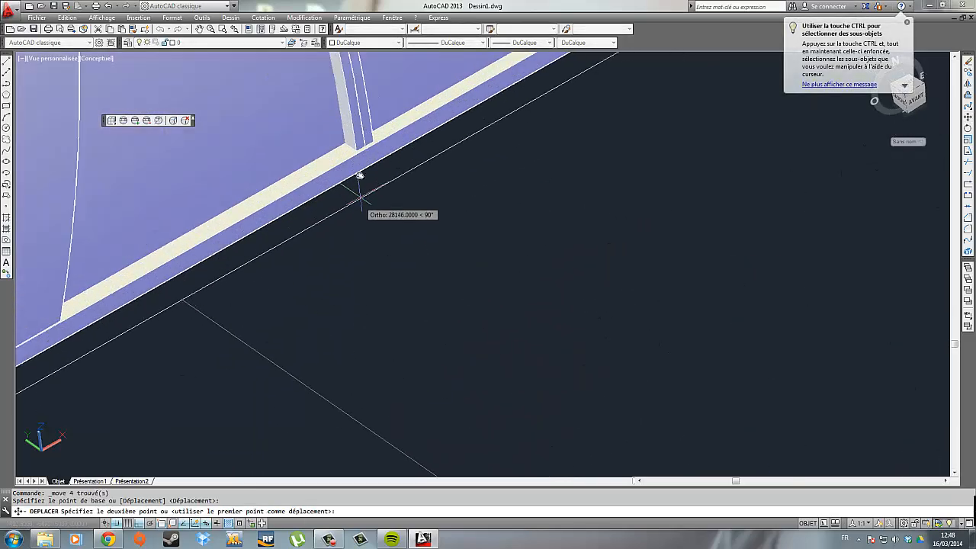
scroll(371, 168, "down", 5)
key("Escape")
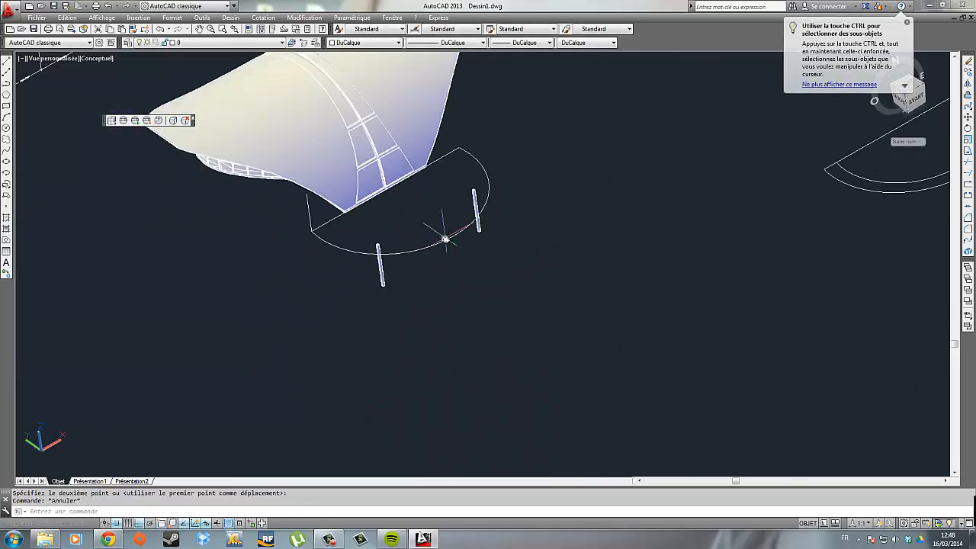
scroll(441, 228, "down", 2)
scroll(441, 229, "up", 3)
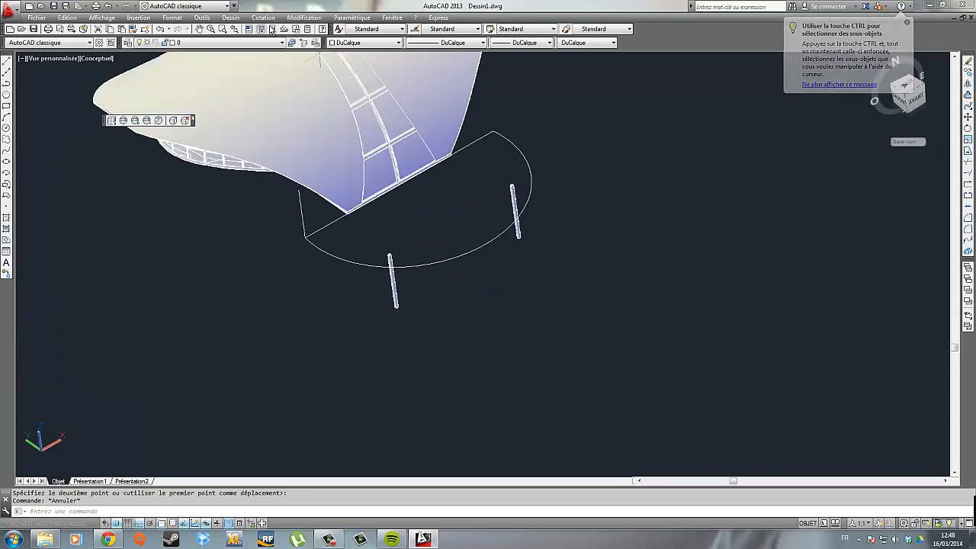
left_click(232, 19)
mouse_move(235, 29)
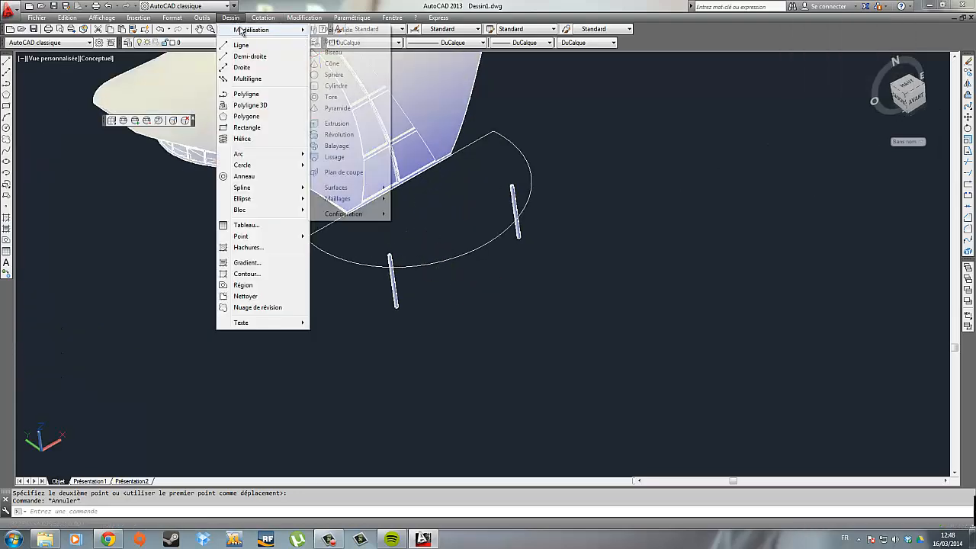
left_click(376, 124)
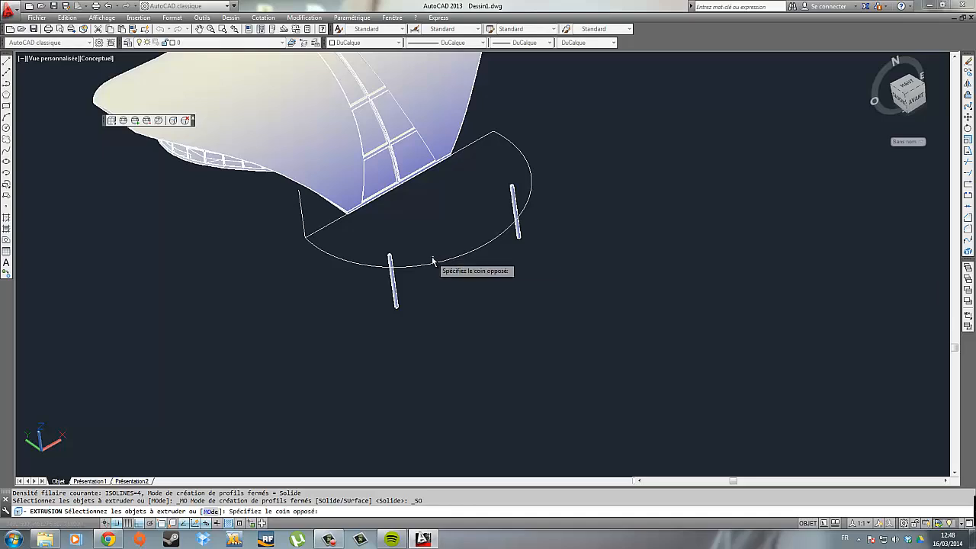
left_click(436, 255)
key("Escape")
Convert the balcony's outer arc and straight closing line into a single region.
left_click(232, 19)
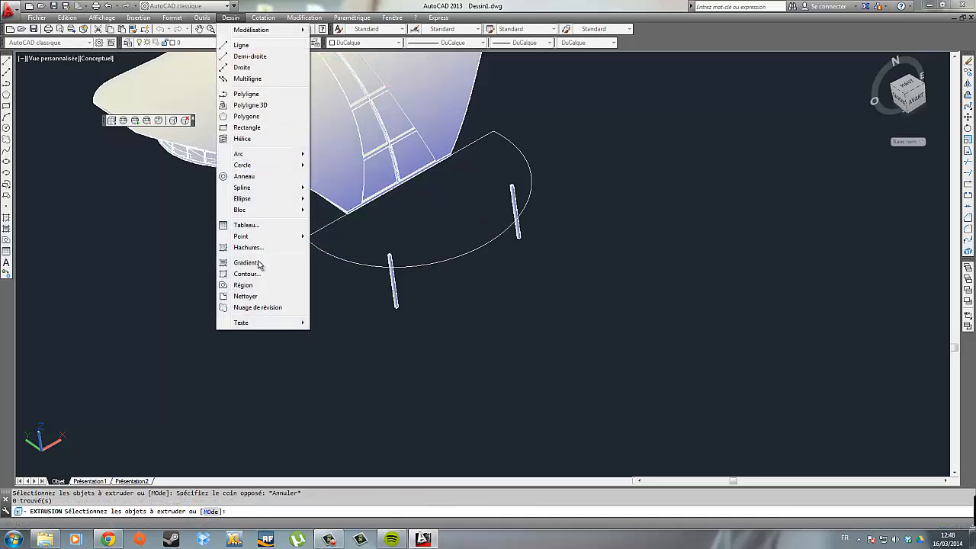
left_click(258, 280)
left_click(324, 275)
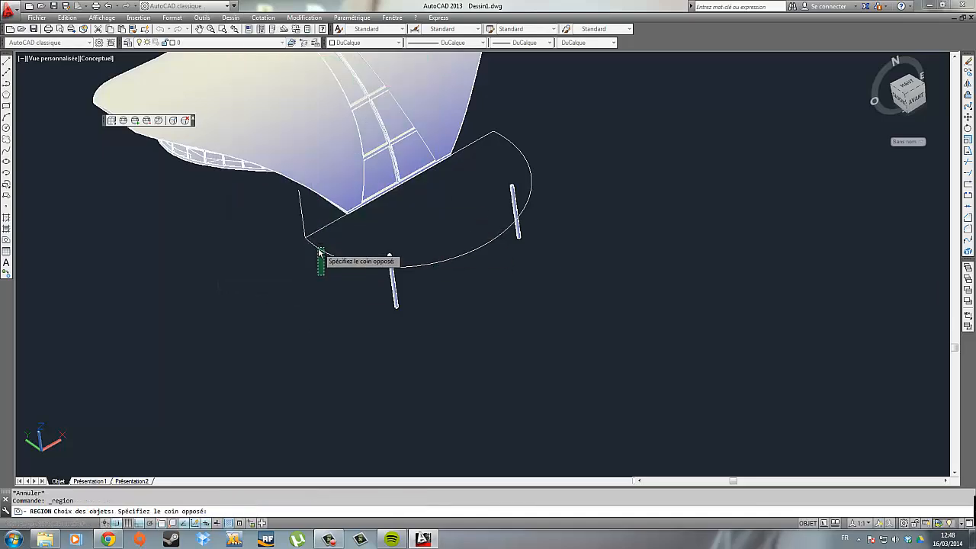
left_click(320, 253)
left_click(485, 142)
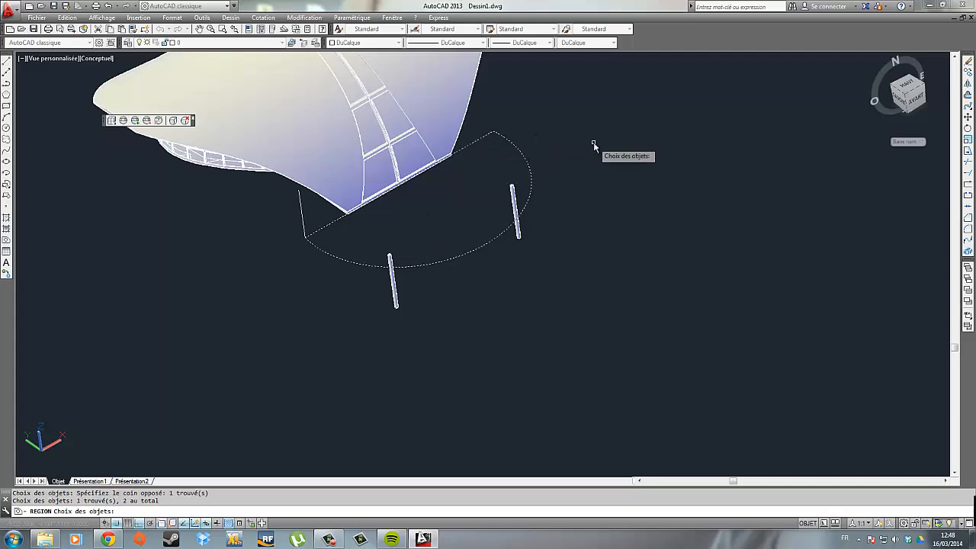
key("Return")
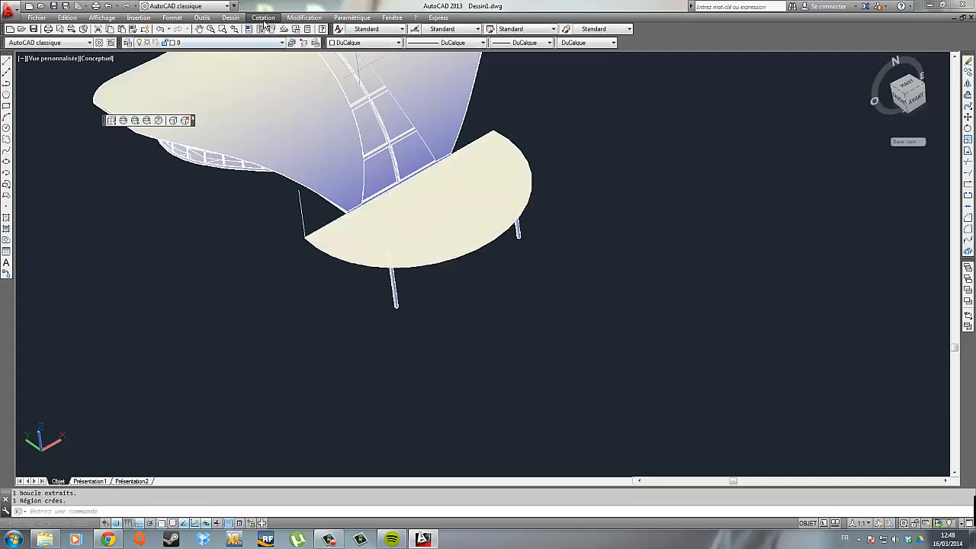
Extrude the semicircular balcony region with a height of 200.
left_click(230, 18)
mouse_move(282, 25)
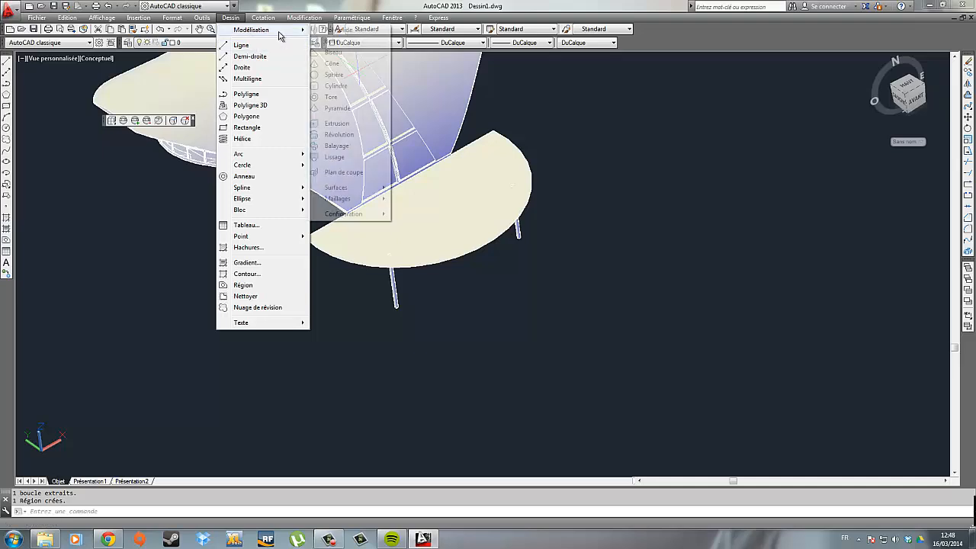
left_click(353, 126)
left_click(449, 220)
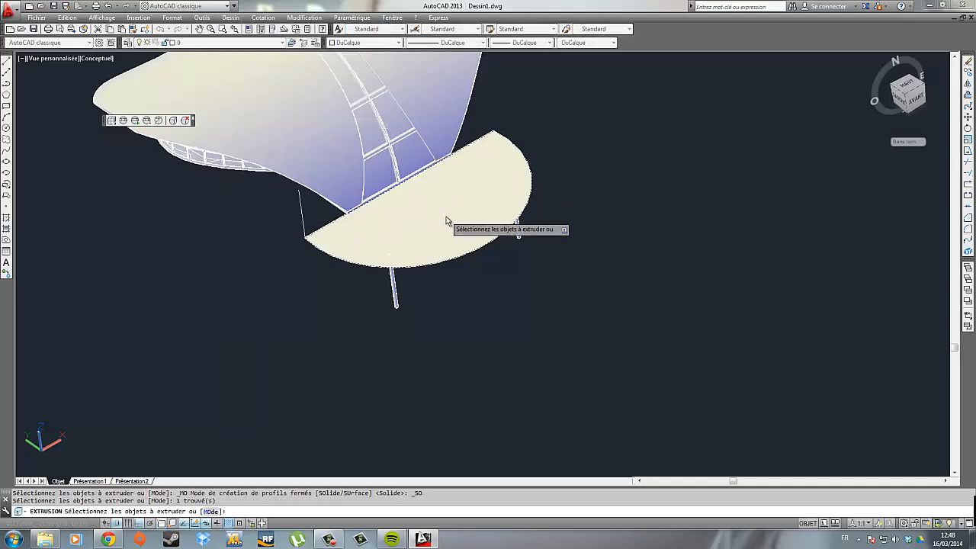
key("Return")
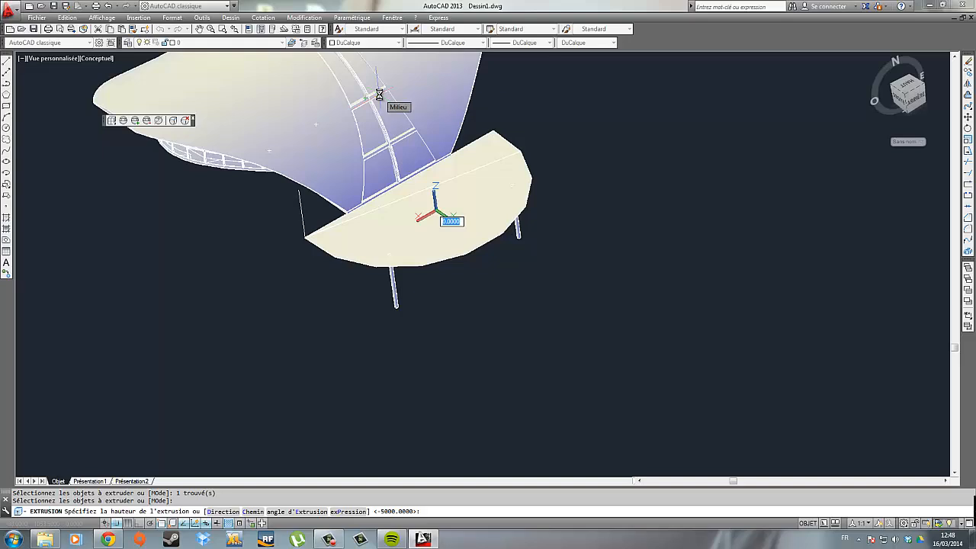
type("200")
key("Return")
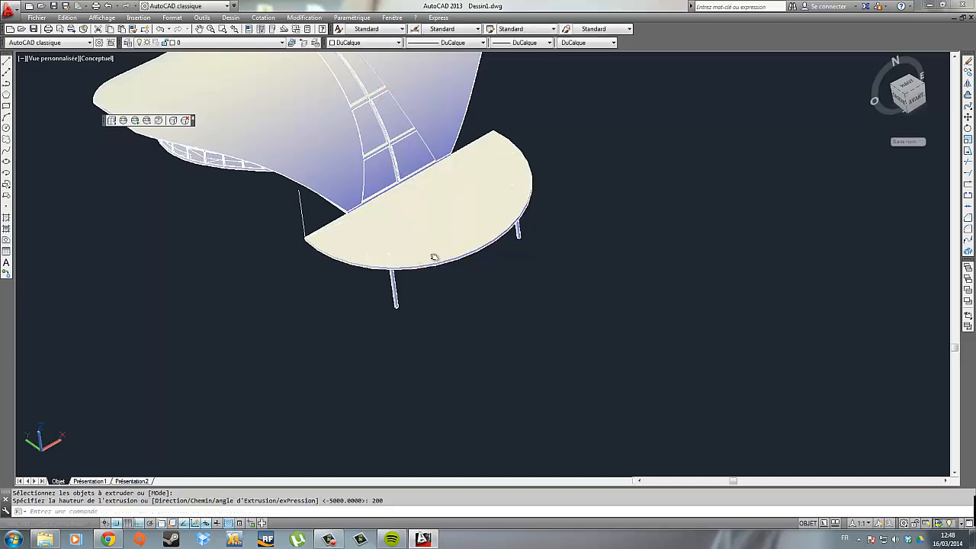
Inspect the slab's edge above the columns, and undo the balcony extrusion.
scroll(434, 258, "up", 5)
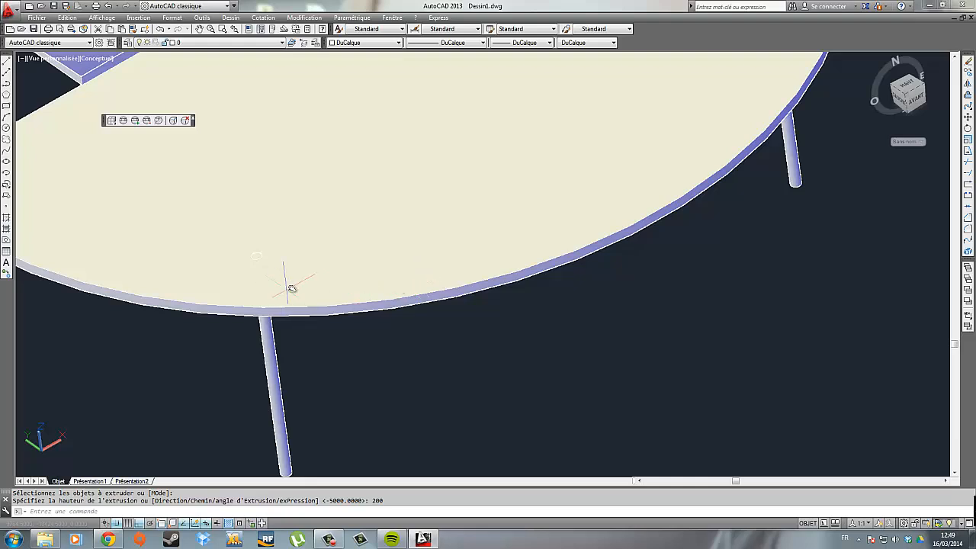
scroll(328, 281, "down", 5)
scroll(330, 279, "up", 3)
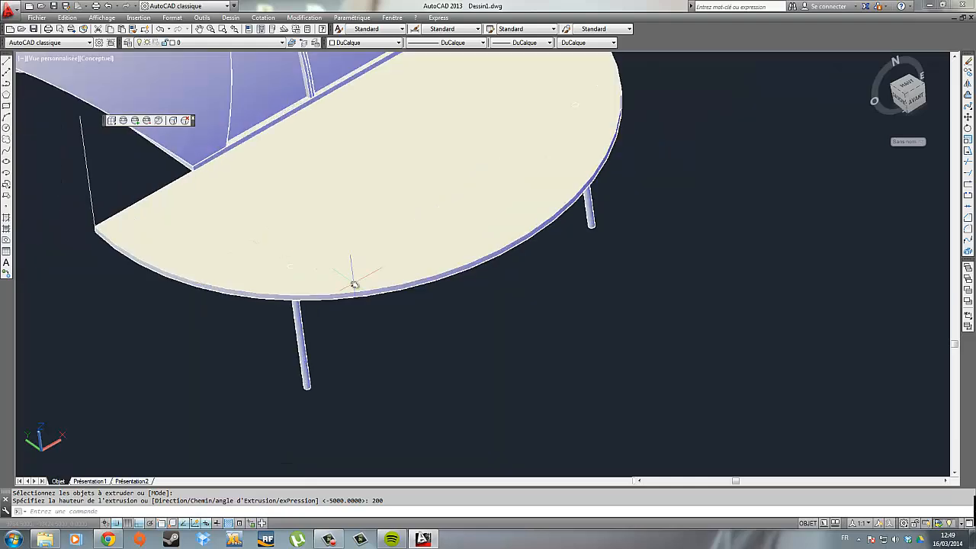
key("Escape")
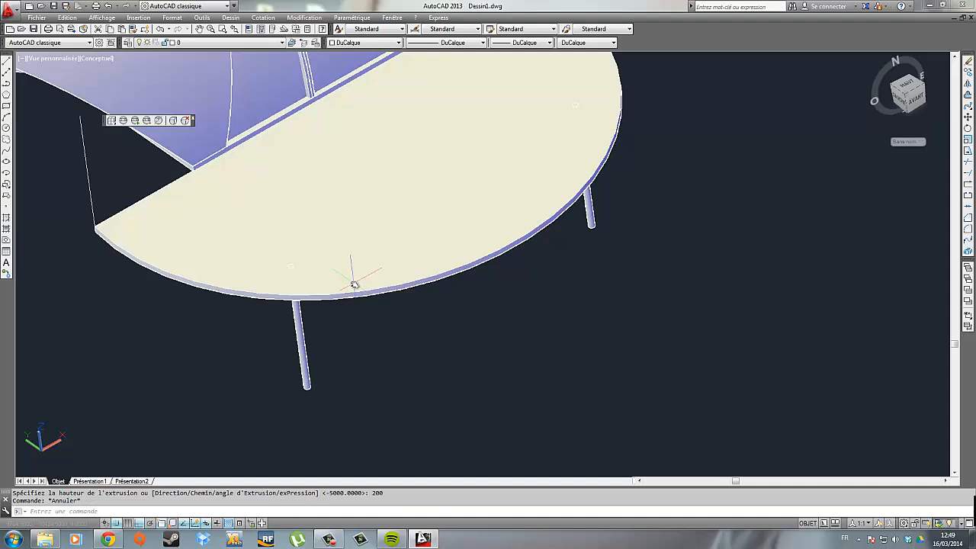
key("ctrl+z")
key("ctrl+z")
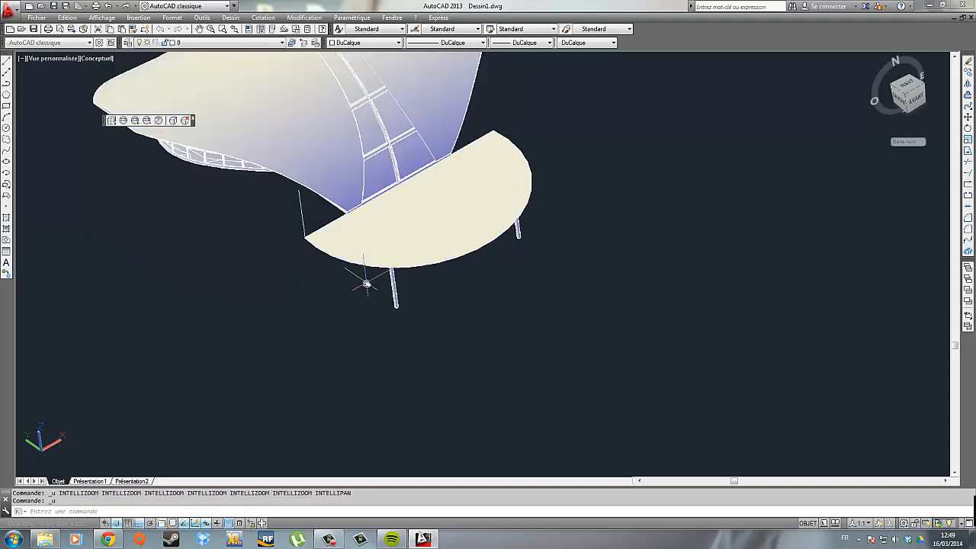
Extrude the semicircular balcony region with a height of -200.
left_click(232, 18)
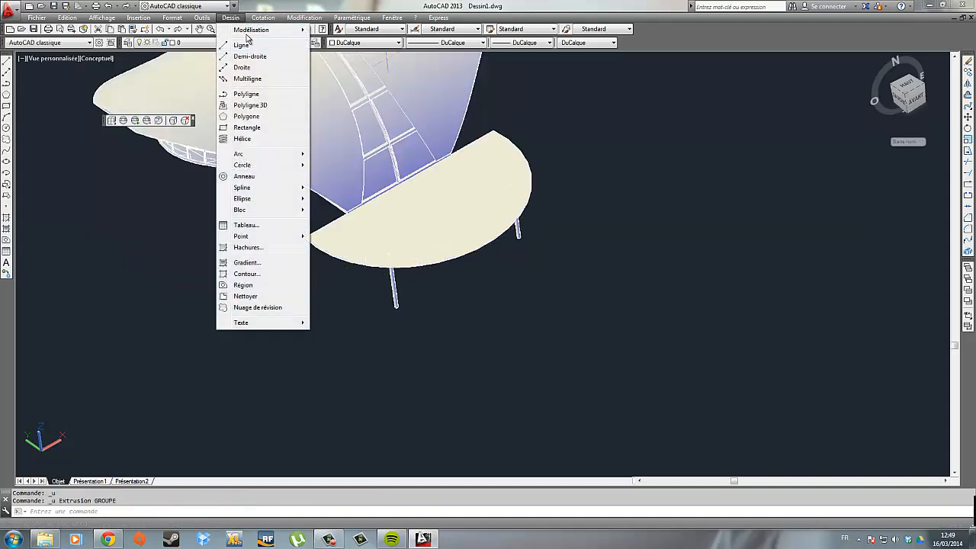
mouse_move(252, 26)
left_click(343, 125)
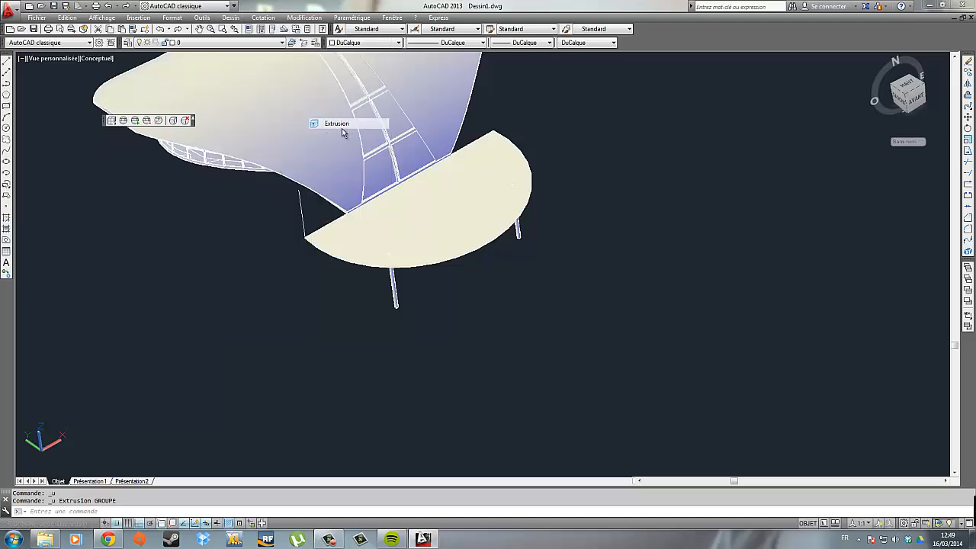
left_click(431, 220)
key("Return")
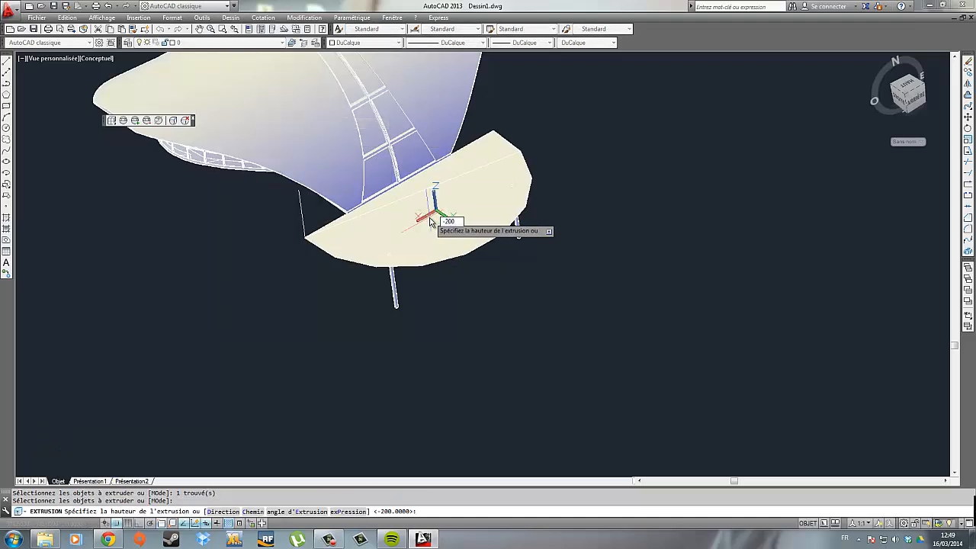
key("Return")
key("Escape")
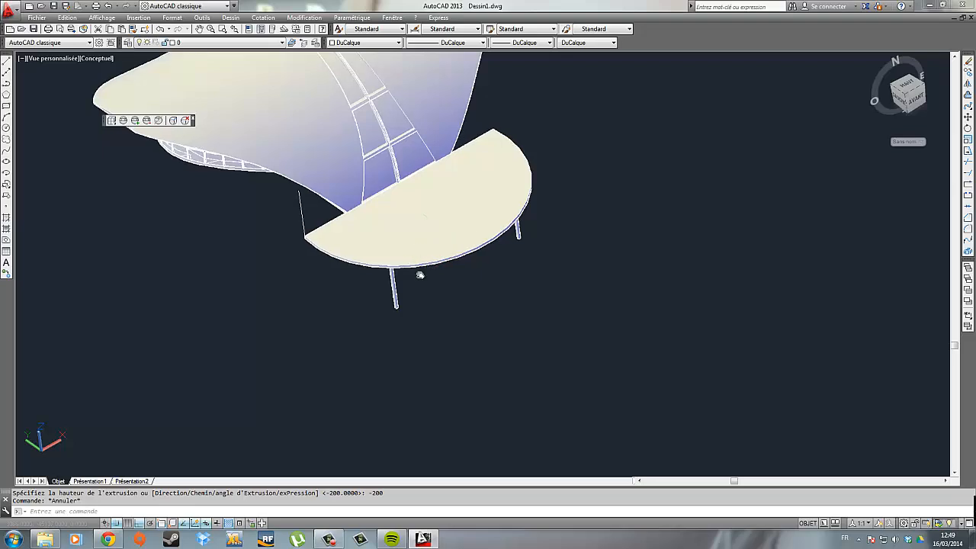
Examine the balcony slab and its columns and compare them with the reference photo of the house.
scroll(441, 263, "up", 2)
middle_click_drag(386, 200, 419, 230)
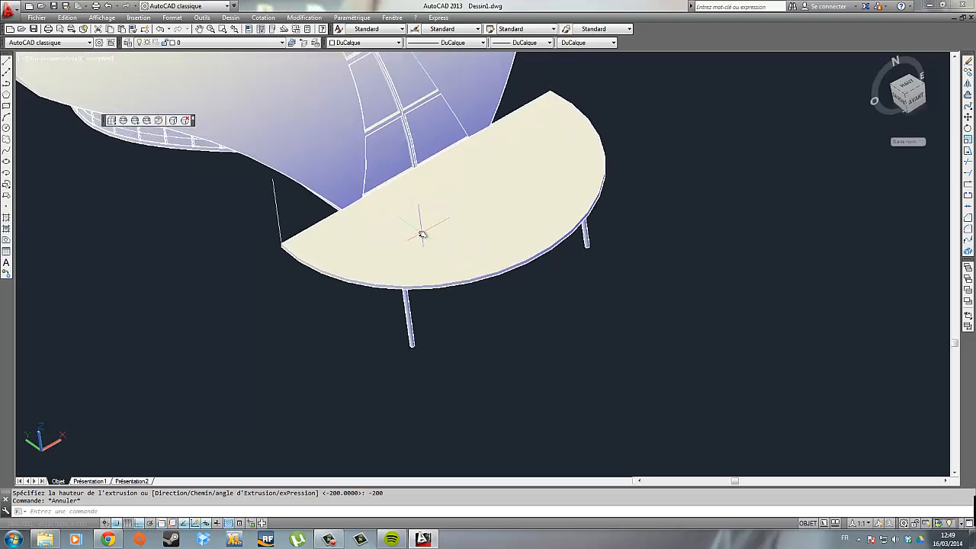
scroll(422, 288, "up", 3)
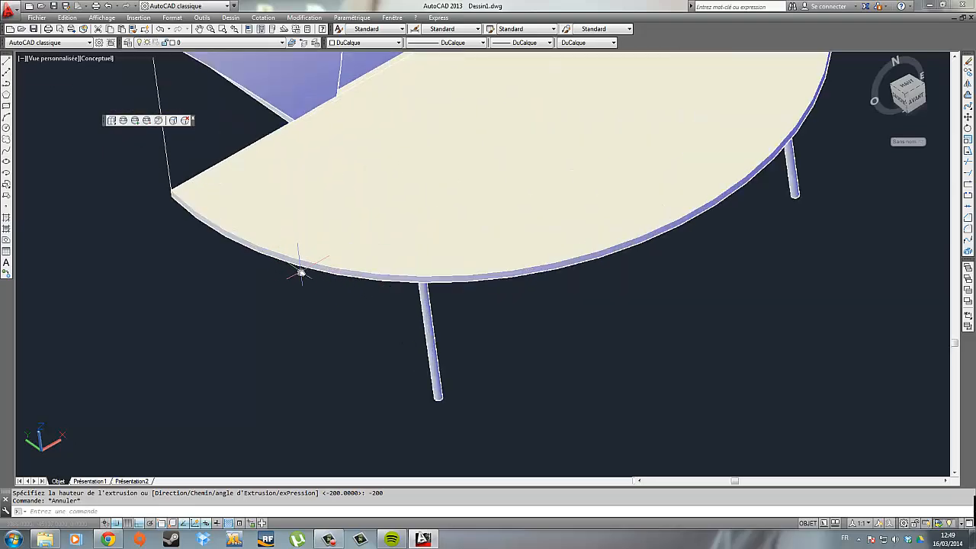
scroll(375, 124, "down", 8)
scroll(446, 207, "up", 8)
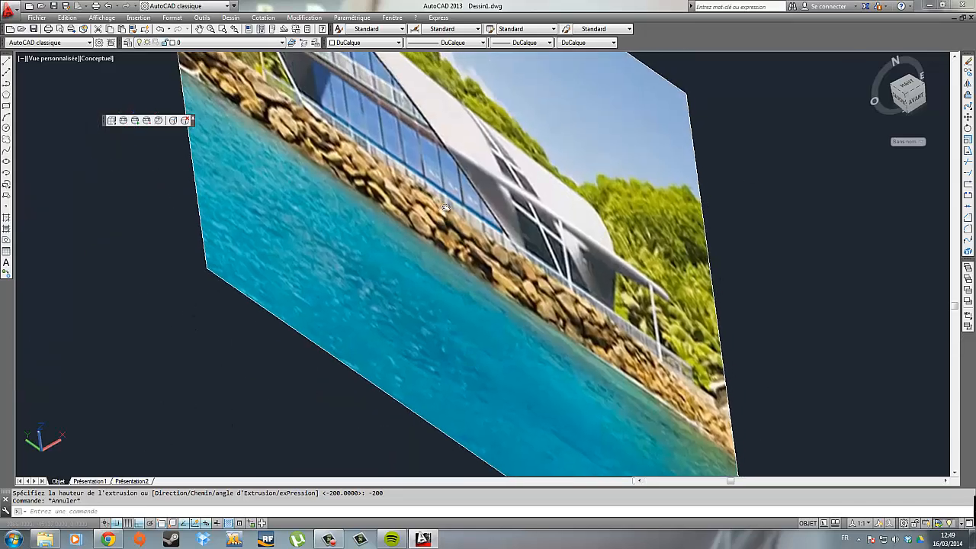
scroll(446, 207, "down", 1)
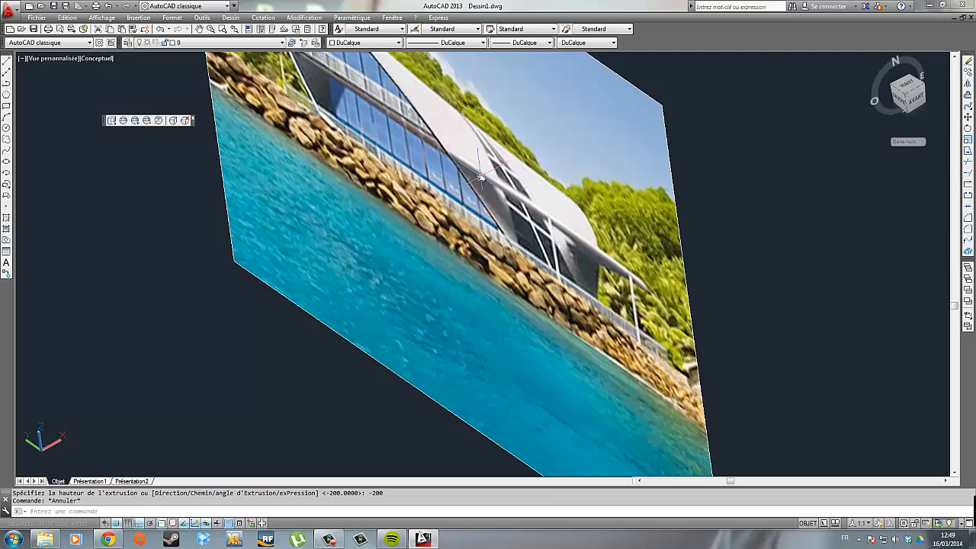
scroll(587, 314, "down", 6)
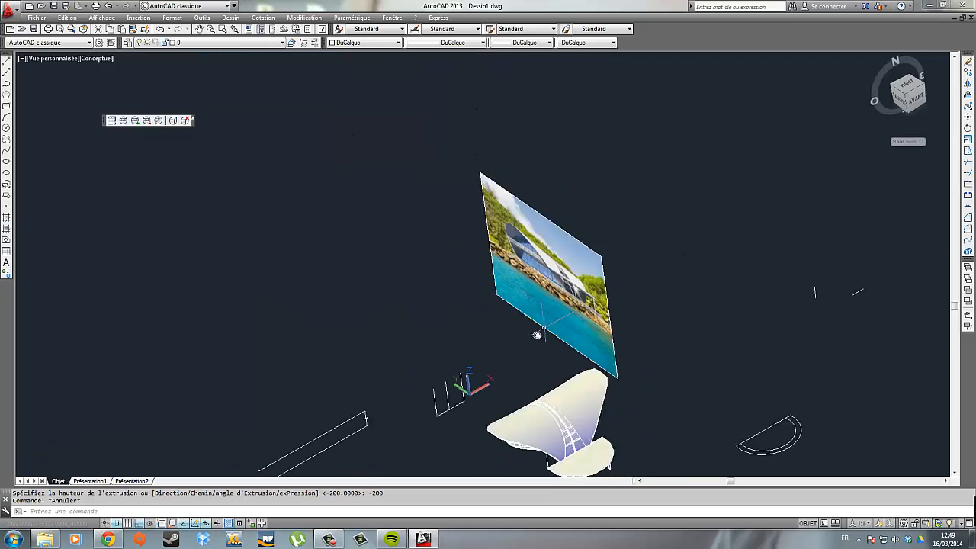
middle_click_drag(521, 454, 499, 205)
scroll(501, 214, "up", 8)
middle_click_drag(734, 294, 439, 263)
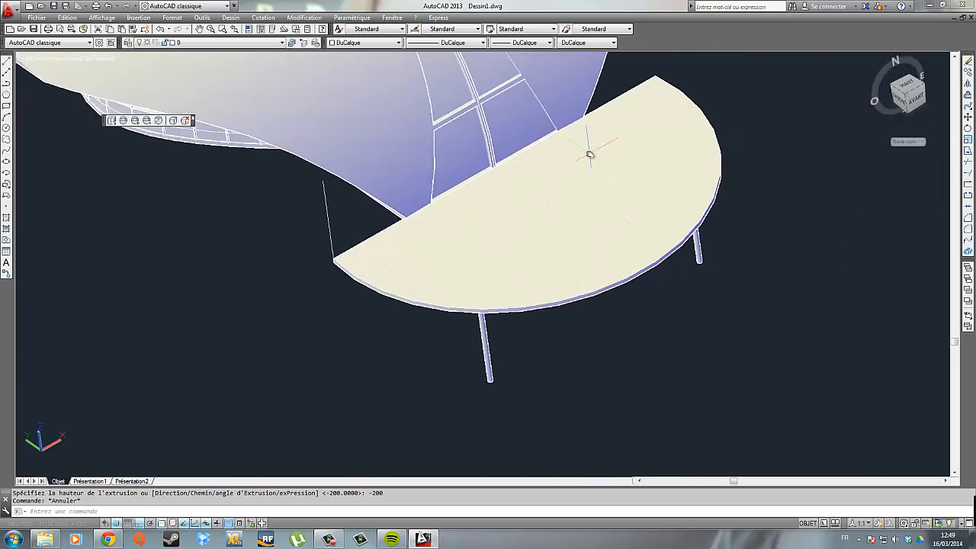
Fillet the upper and lower curved edges of the semicircular balcony slab with a radius of 100.
left_click(305, 18)
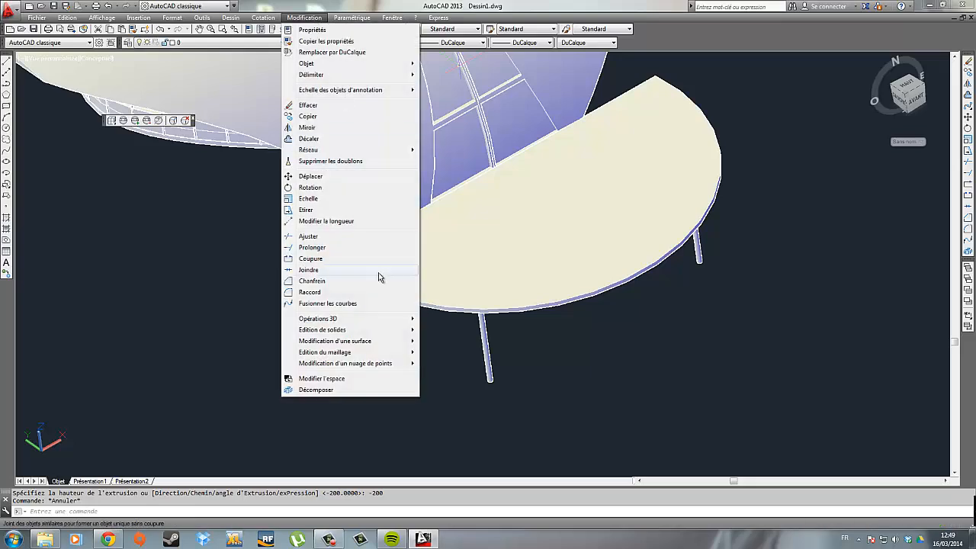
mouse_move(366, 330)
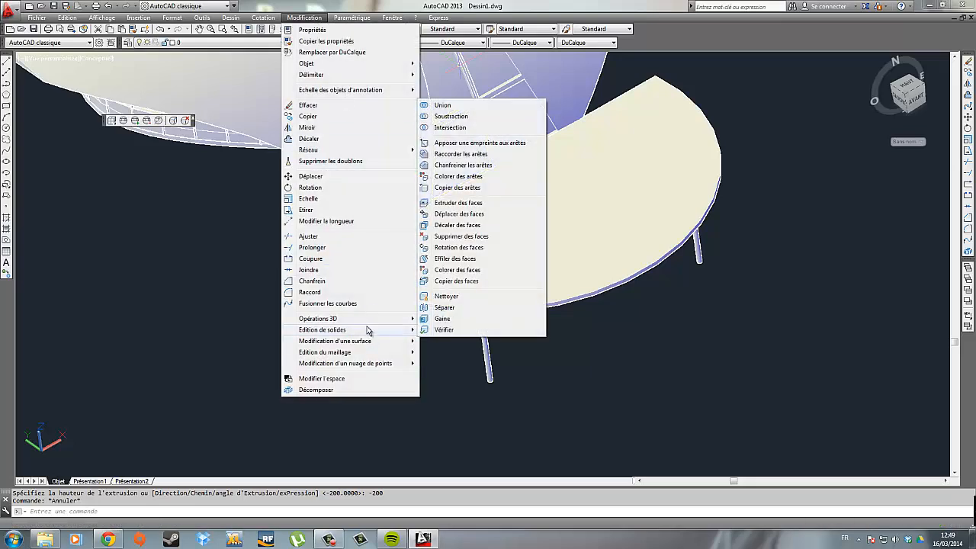
left_click(468, 154)
scroll(599, 279, "up", 5)
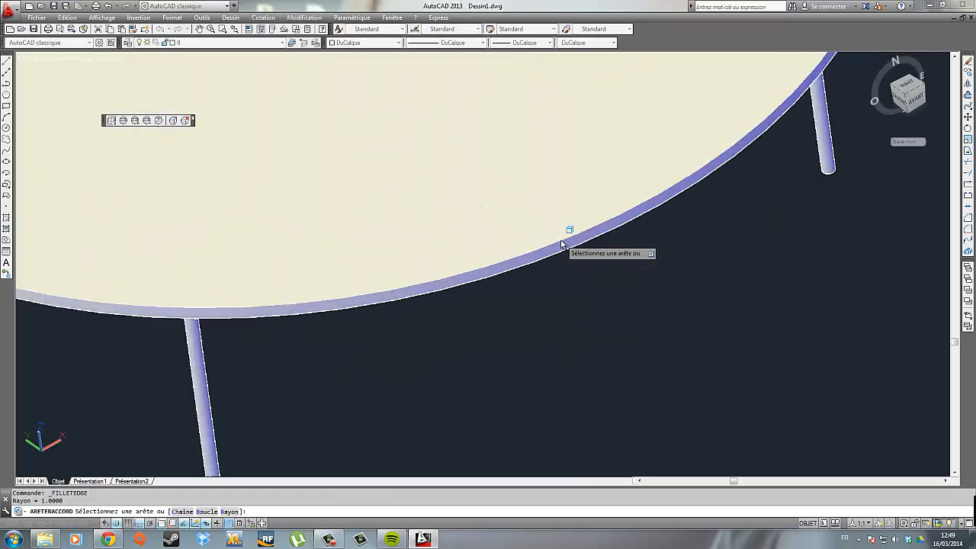
left_click(572, 248)
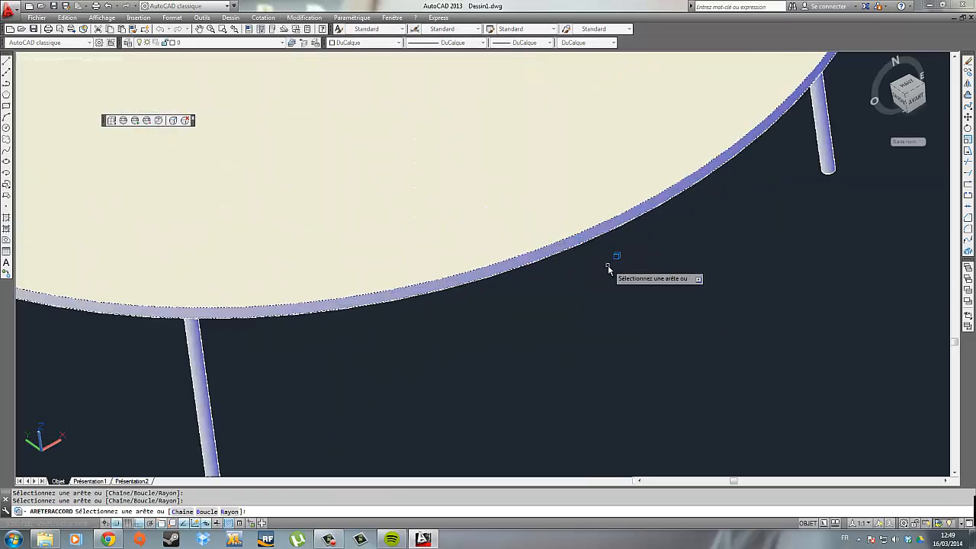
key("Return")
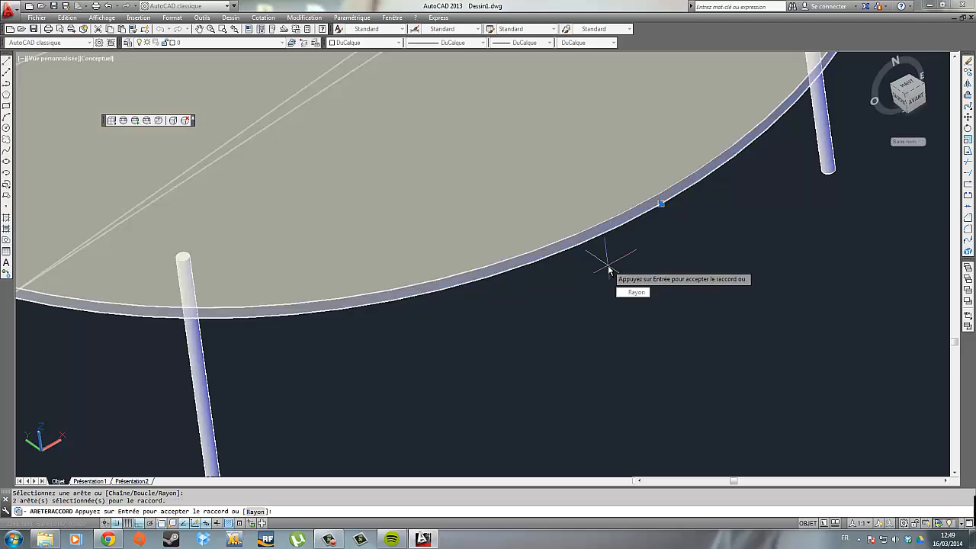
key("Return")
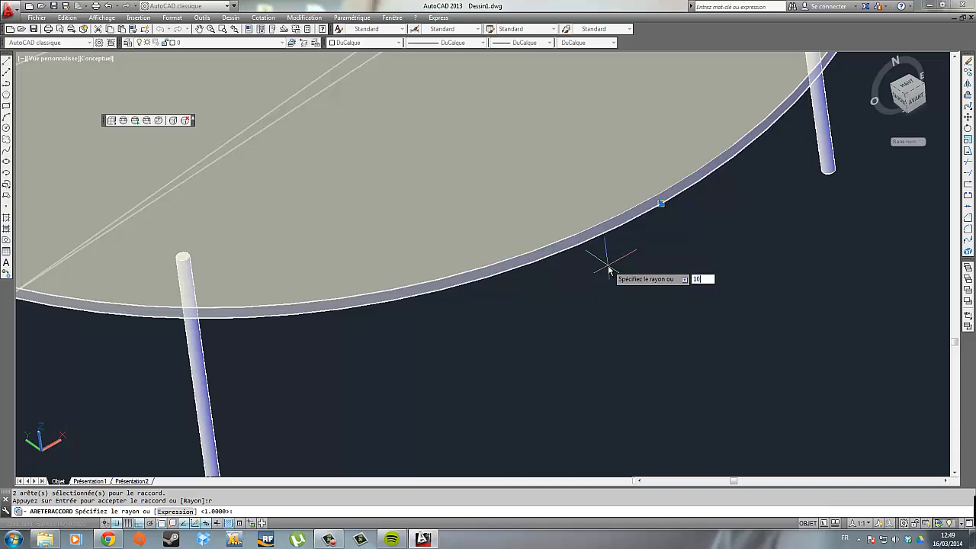
key("Return")
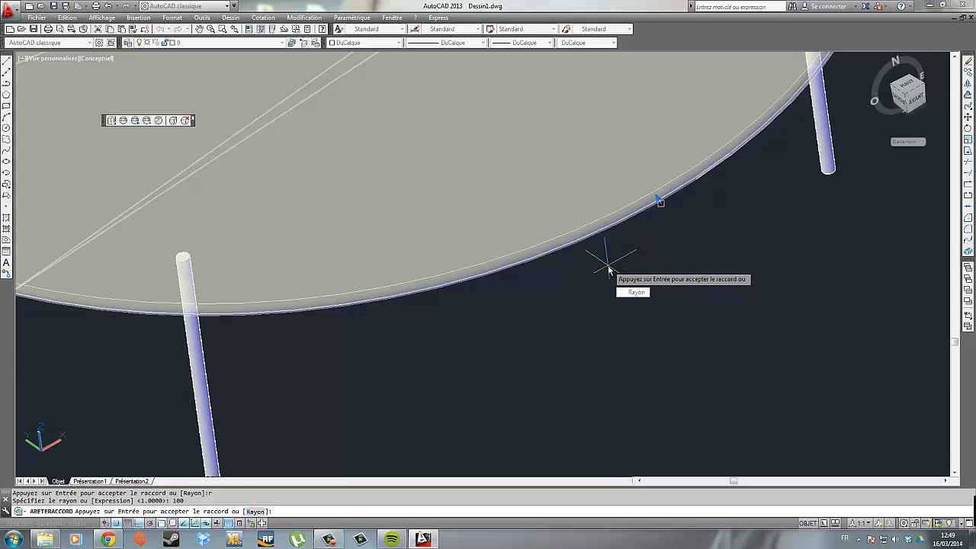
key("Return")
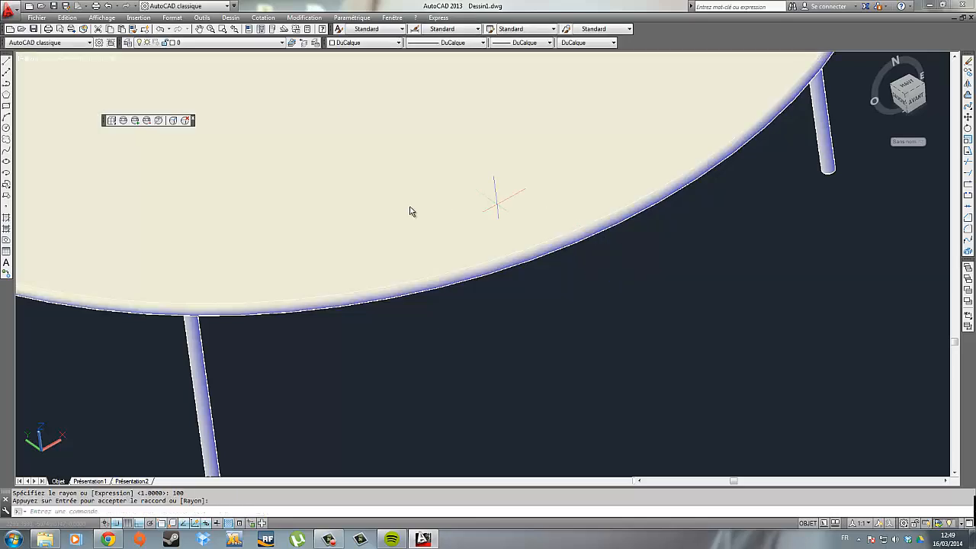
Examine the slab's rounded edge and the balcony's fit against the house from a freely orbited view.
middle_click_drag(409, 211, 370, 244, "shift")
middle_click_drag(266, 256, 377, 239)
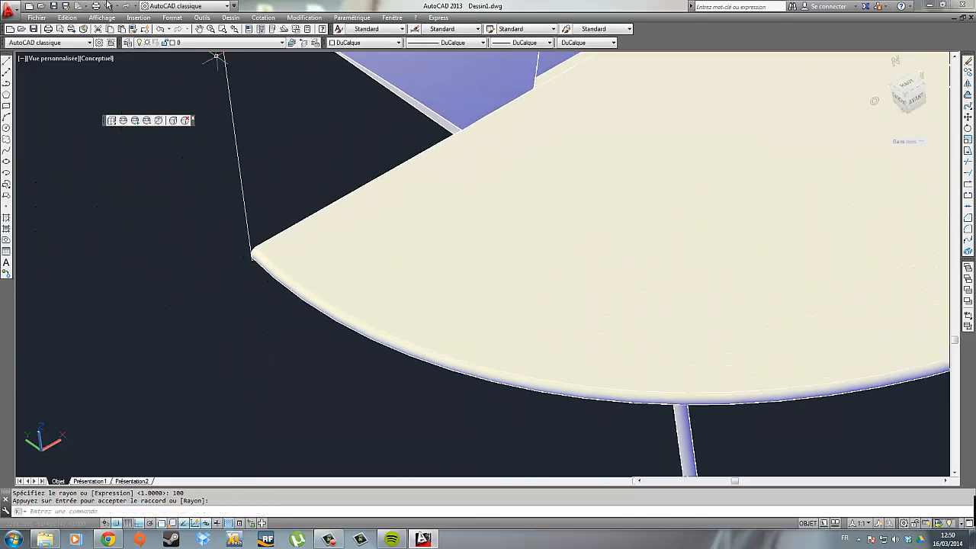
left_click(138, 16)
mouse_move(101, 17)
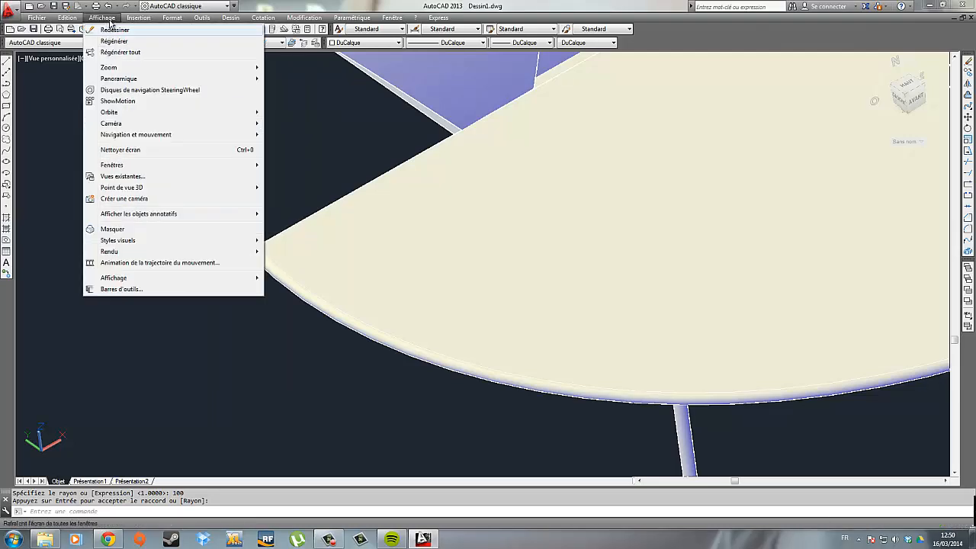
mouse_move(126, 114)
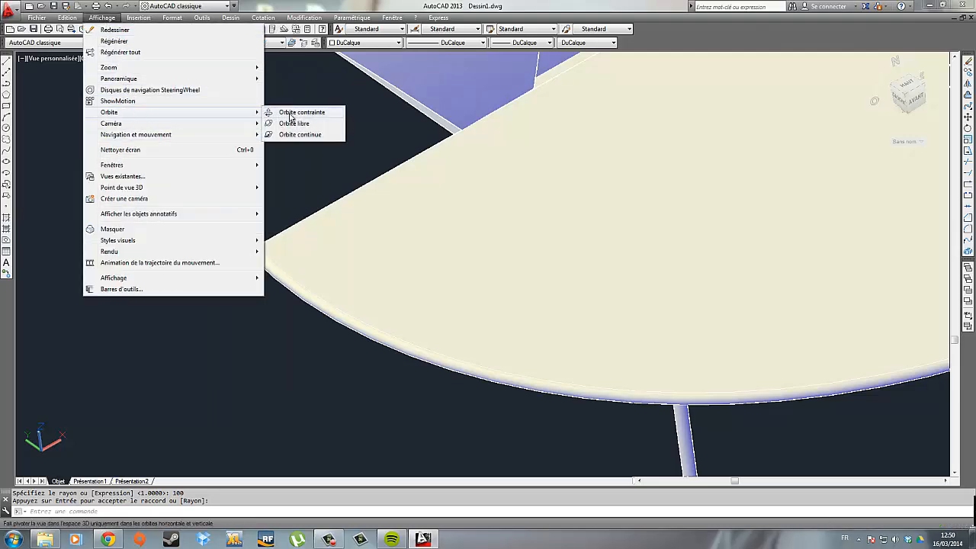
left_click(291, 124)
left_click_drag(392, 237, 476, 270)
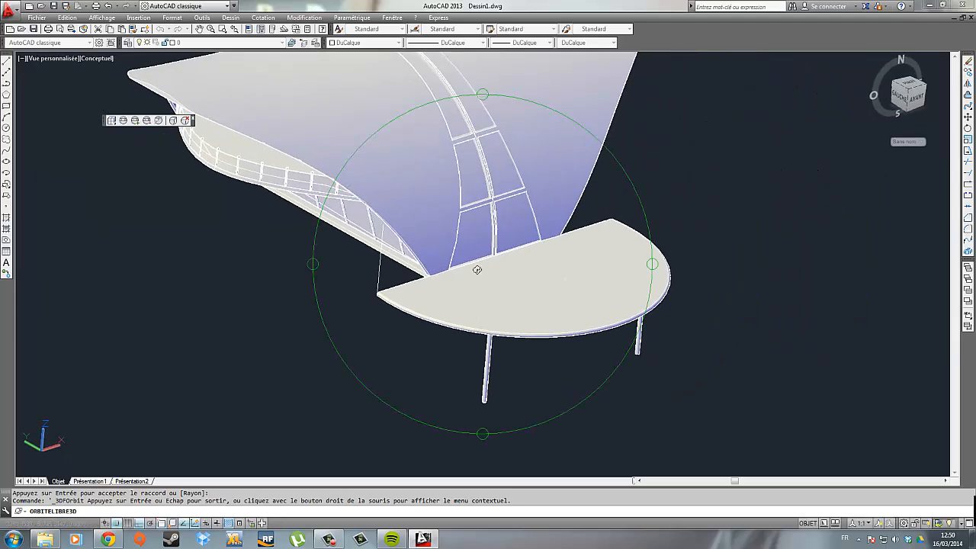
key("Escape")
Copy the balcony slab with its two columns to the empty area near the flat semicircular outline.
scroll(512, 277, "down", 3)
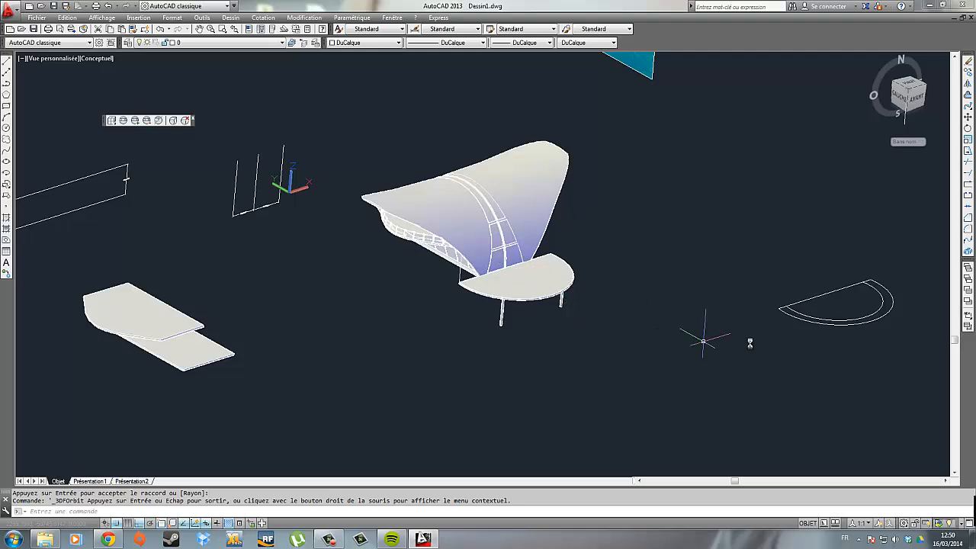
left_click(620, 364)
left_click(496, 297)
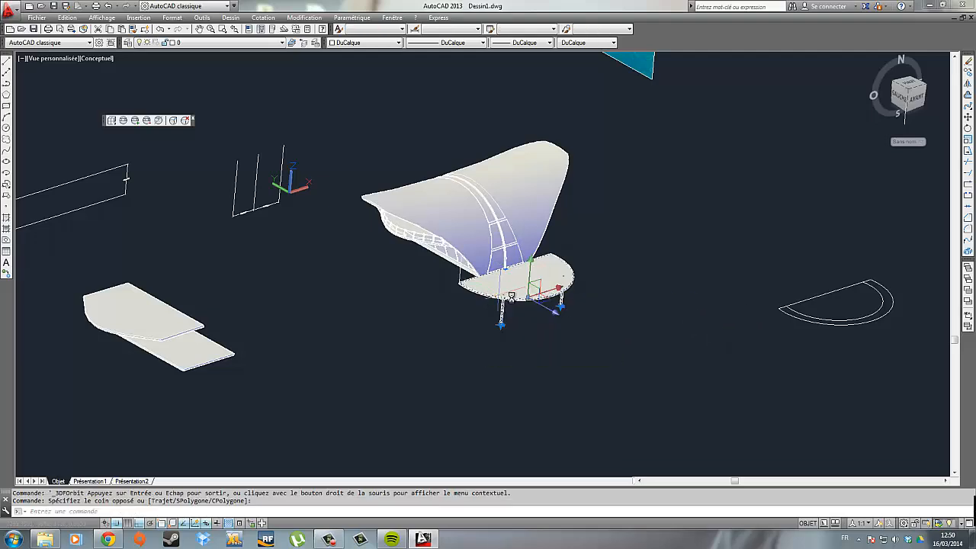
type("co")
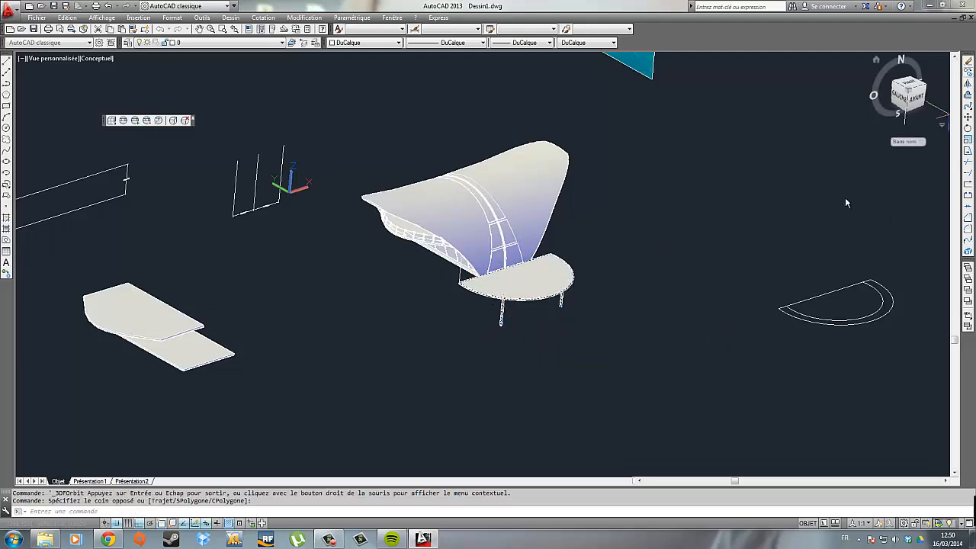
key("Return")
left_click(655, 255)
middle_click_drag(780, 305, 614, 262)
left_click(693, 320)
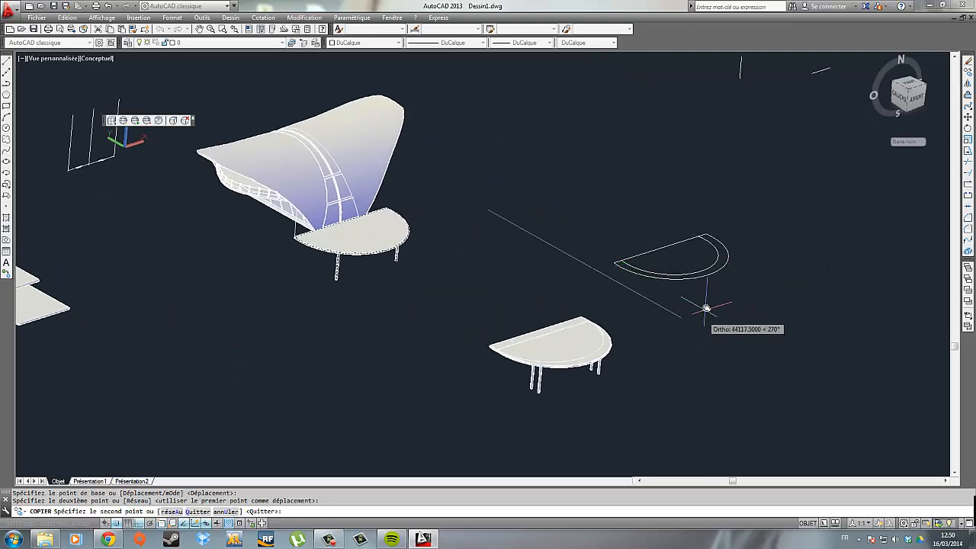
key("Escape")
Draw a circle of radius 7100 centred on the midpoint of the flat outline's straight edge.
scroll(680, 274, "up", 3)
scroll(695, 243, "up", 4)
middle_click_drag(691, 244, 521, 366)
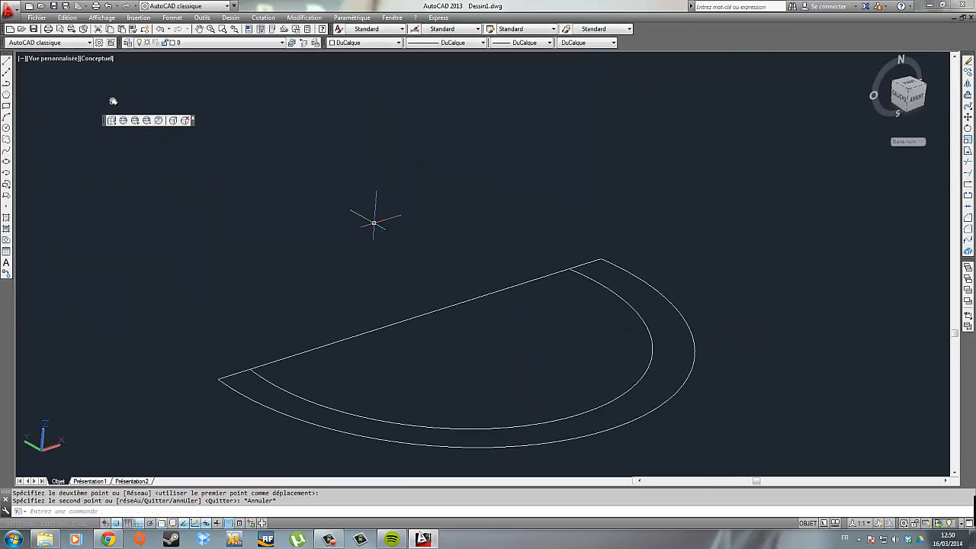
left_click(6, 128)
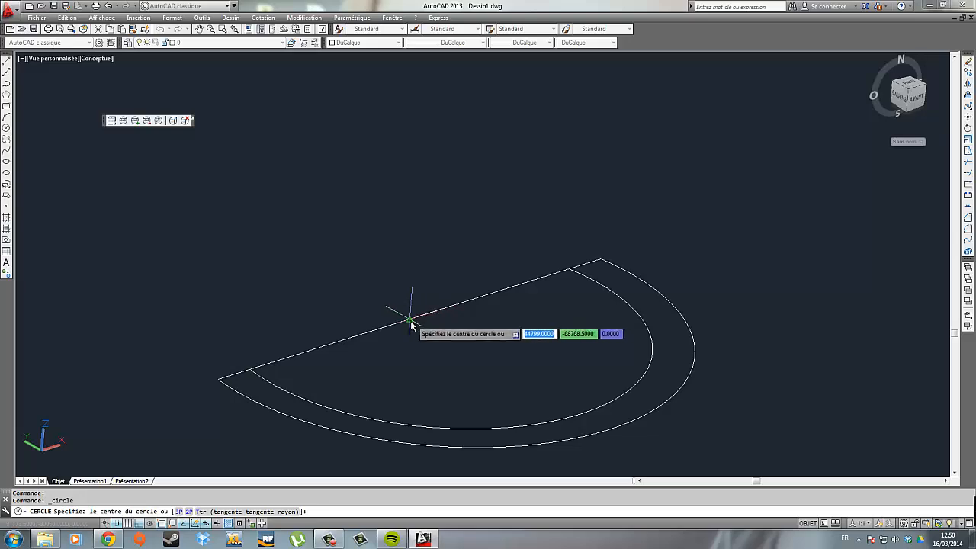
left_click(410, 319)
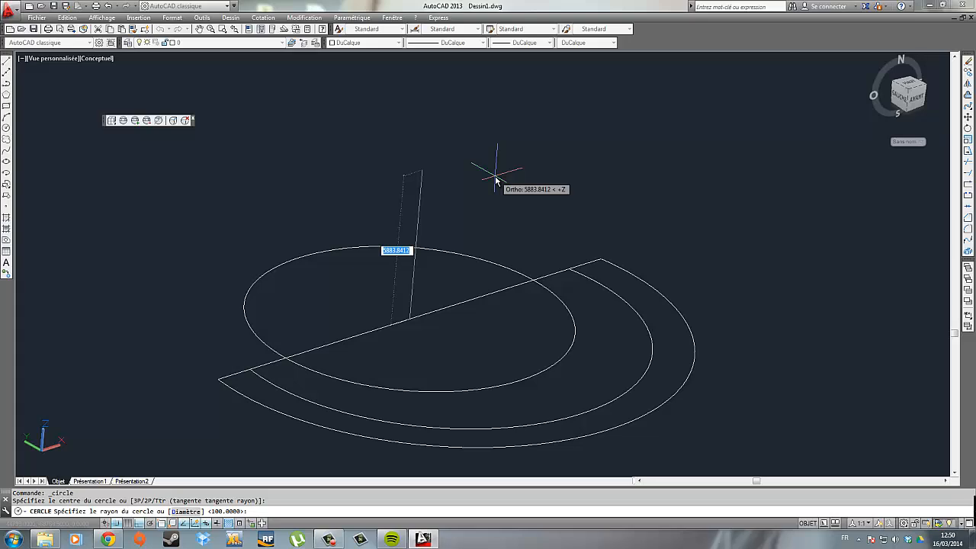
type("7")
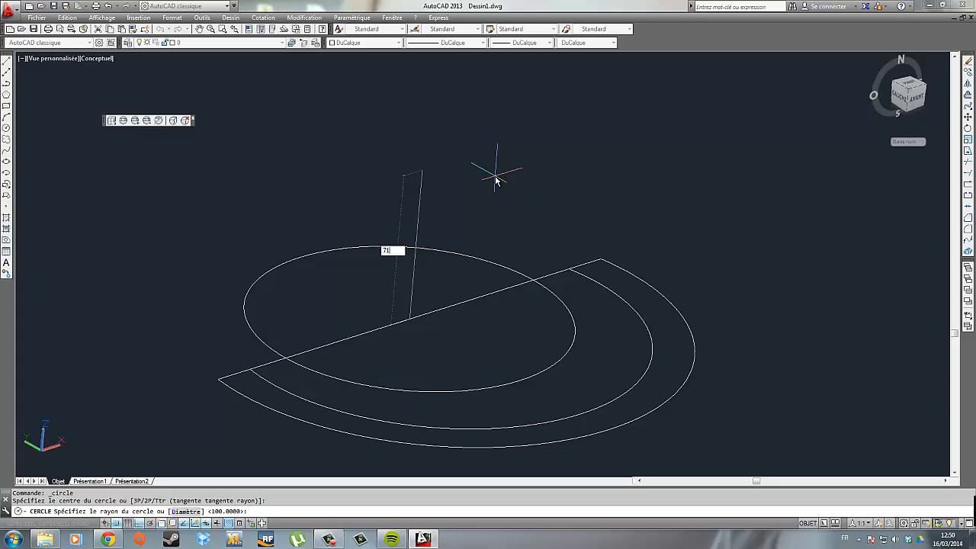
type("100")
key("Return")
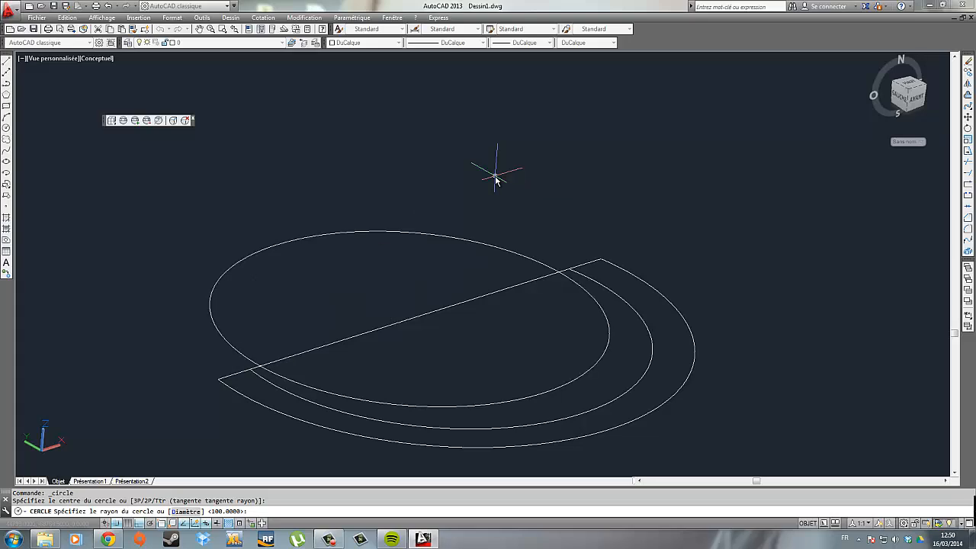
key("Escape")
Erase the outline's original inner and outer arcs, checking the reference photo of the house in between.
left_click(628, 392)
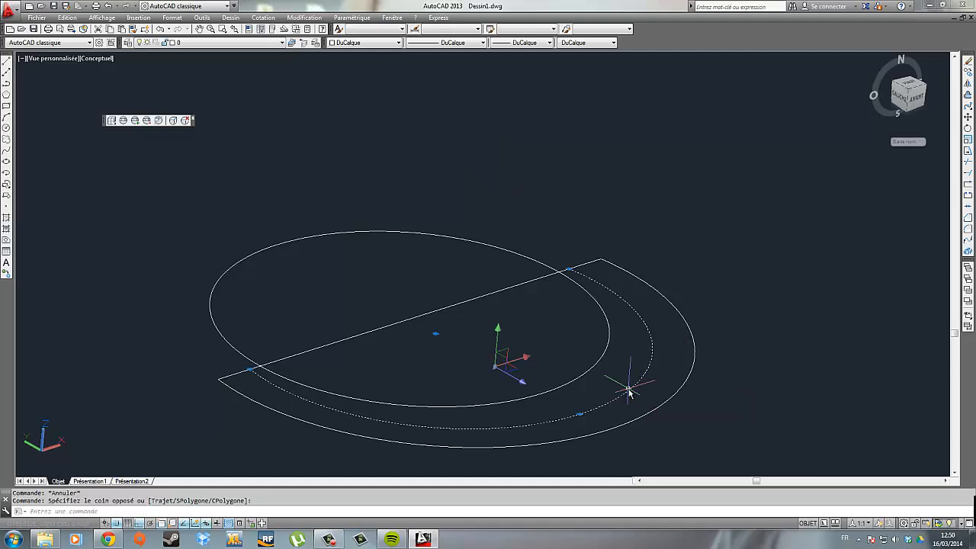
key("Delete")
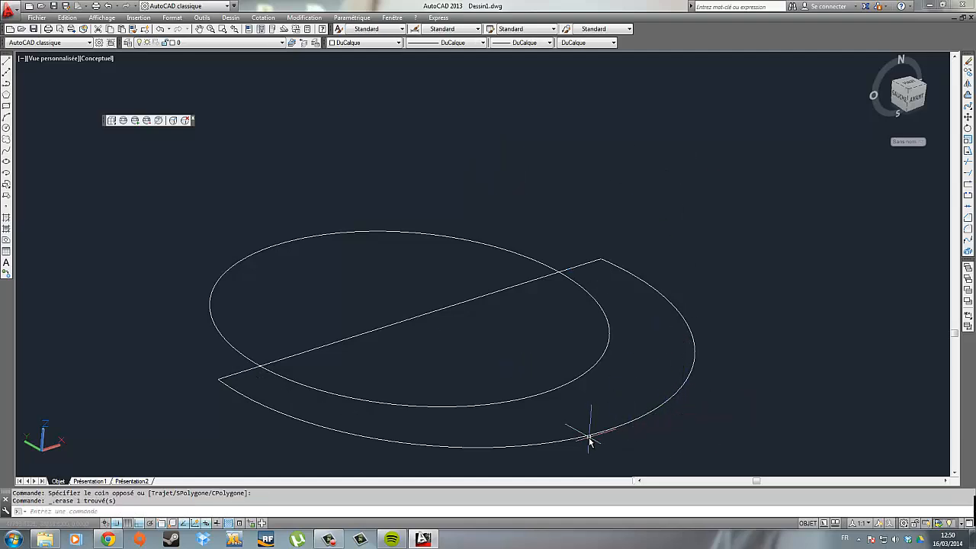
scroll(603, 408, "down", 8)
scroll(458, 294, "up", 8)
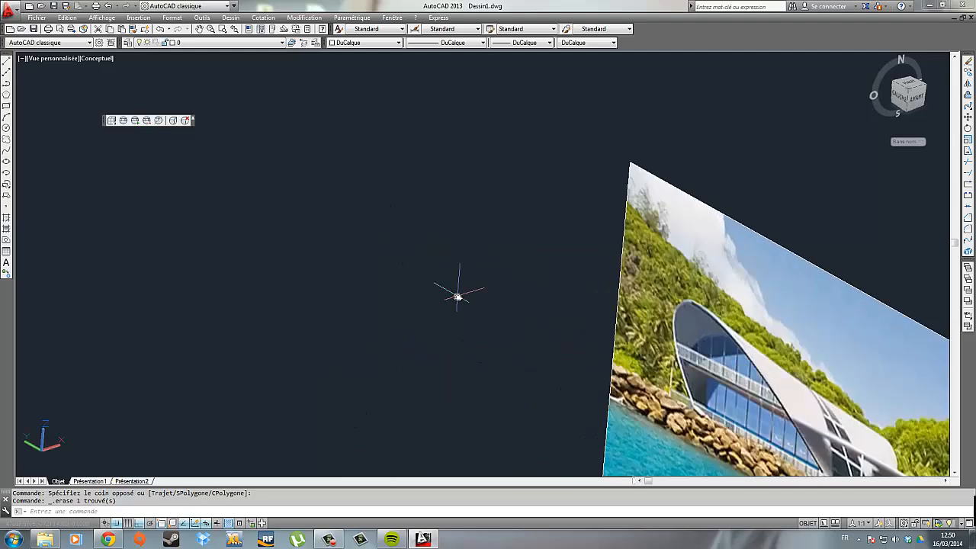
middle_click_drag(618, 285, 415, 201)
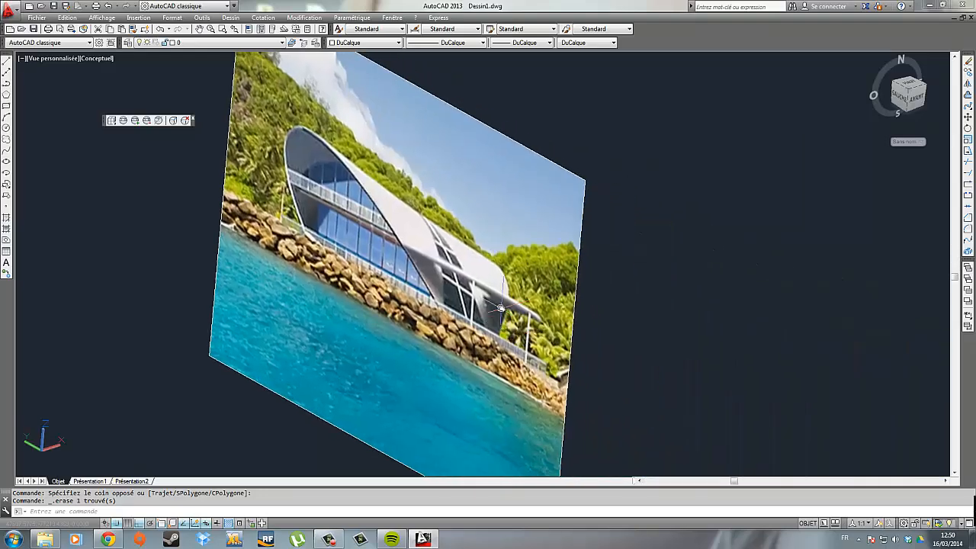
scroll(521, 305, "down", 5)
scroll(435, 399, "up", 8)
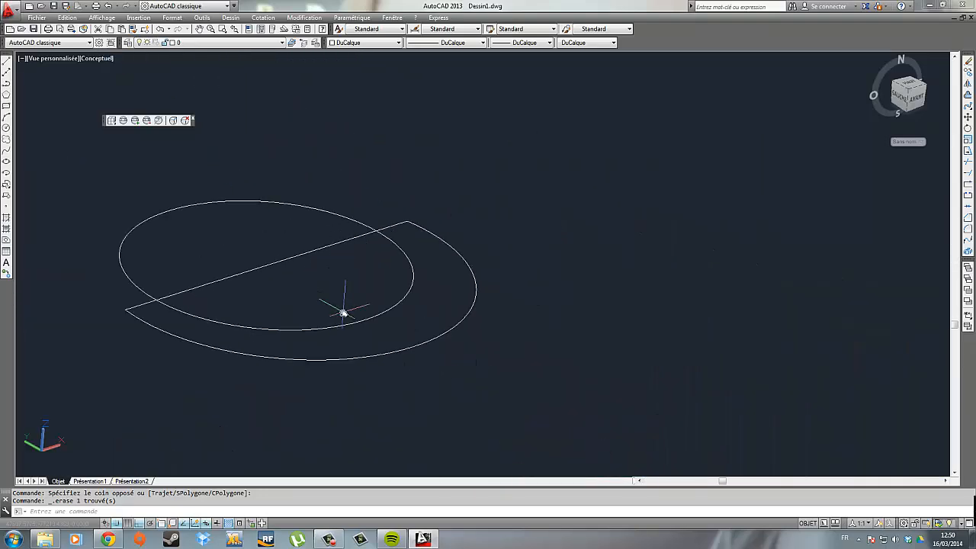
left_click(464, 374)
left_click(416, 343)
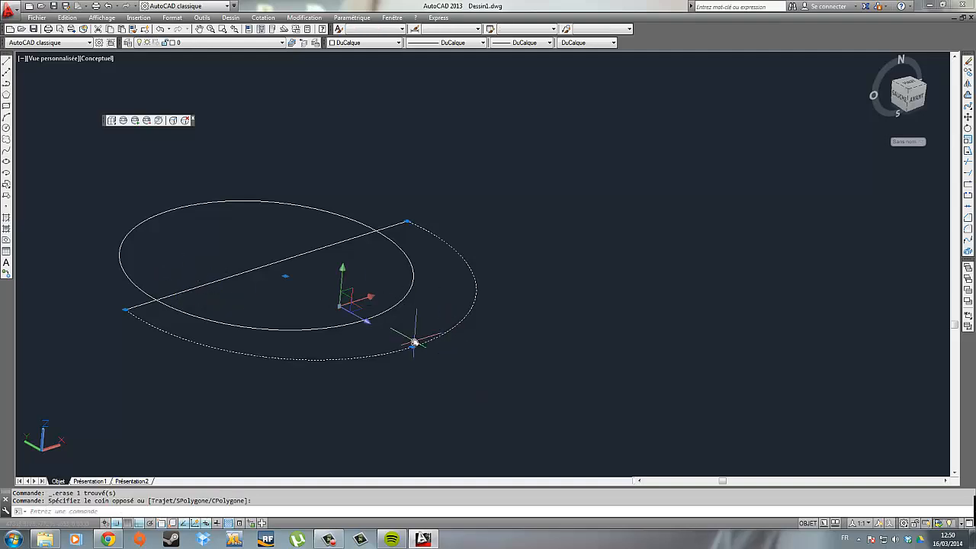
key("Delete")
Trim away the circle's rear half and both line ends outside it to leave a closed semicircle.
left_click(603, 445)
left_click(168, 221)
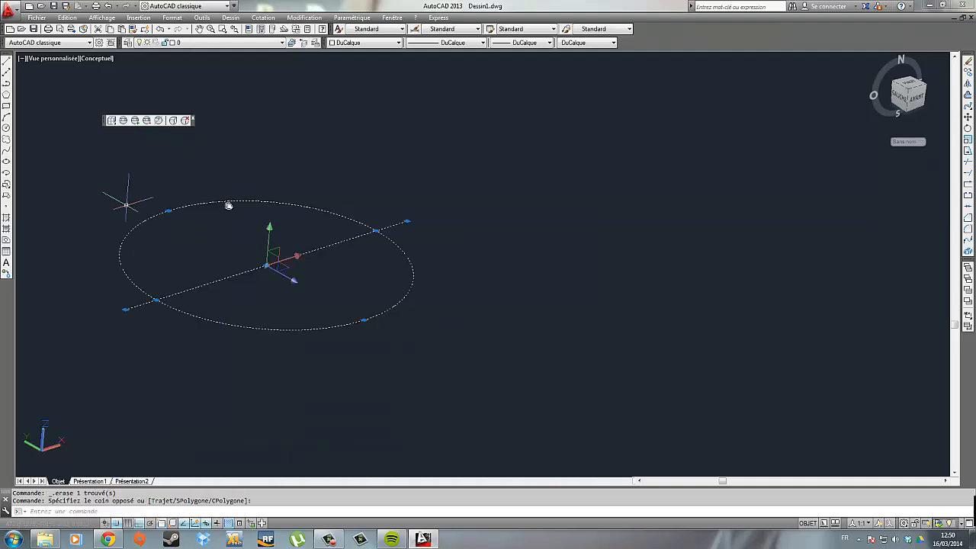
left_click(968, 162)
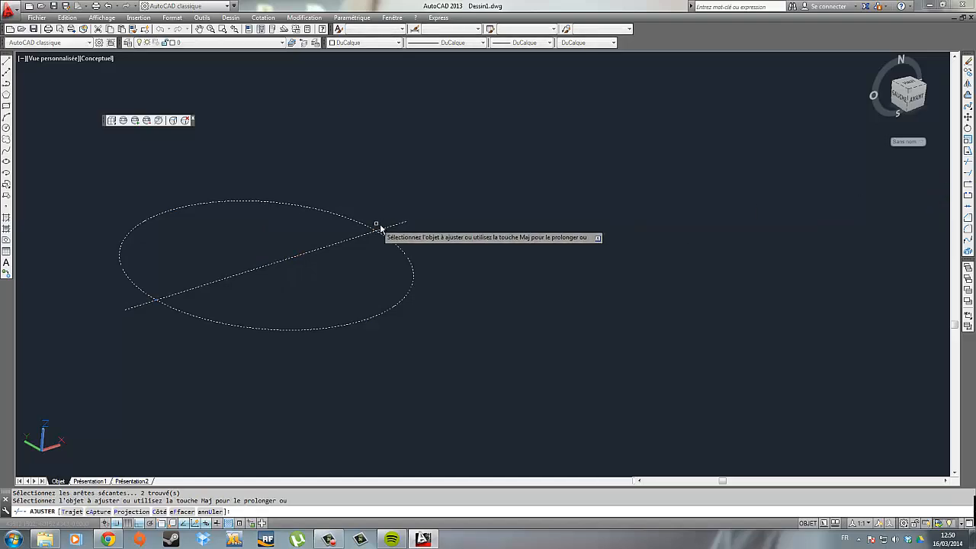
left_click(387, 227)
left_click(228, 200)
left_click(189, 232)
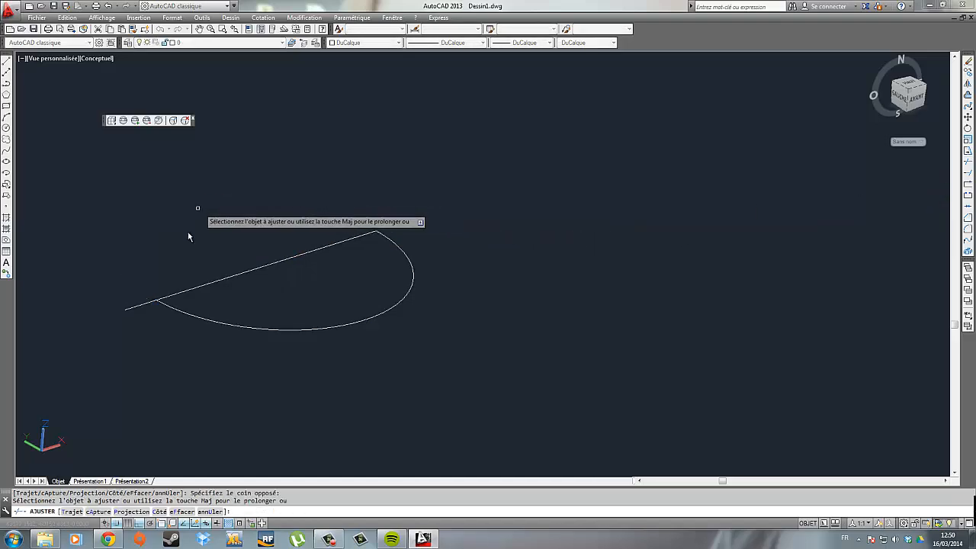
left_click(134, 308)
left_click(147, 310)
scroll(271, 322, "down", 6)
key("Escape")
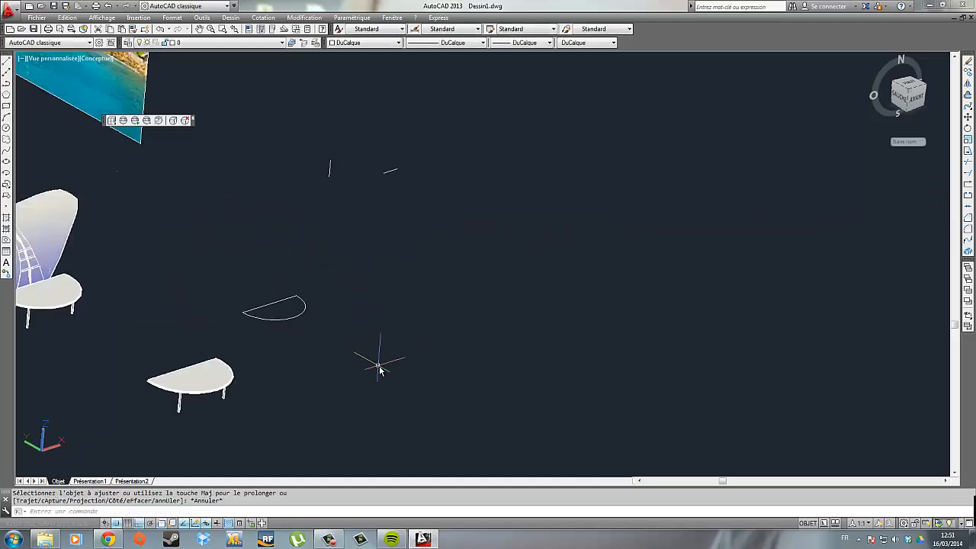
Convert the trimmed semicircular outline into a region.
middle_click_drag(278, 341, 399, 328)
scroll(400, 327, "up", 5)
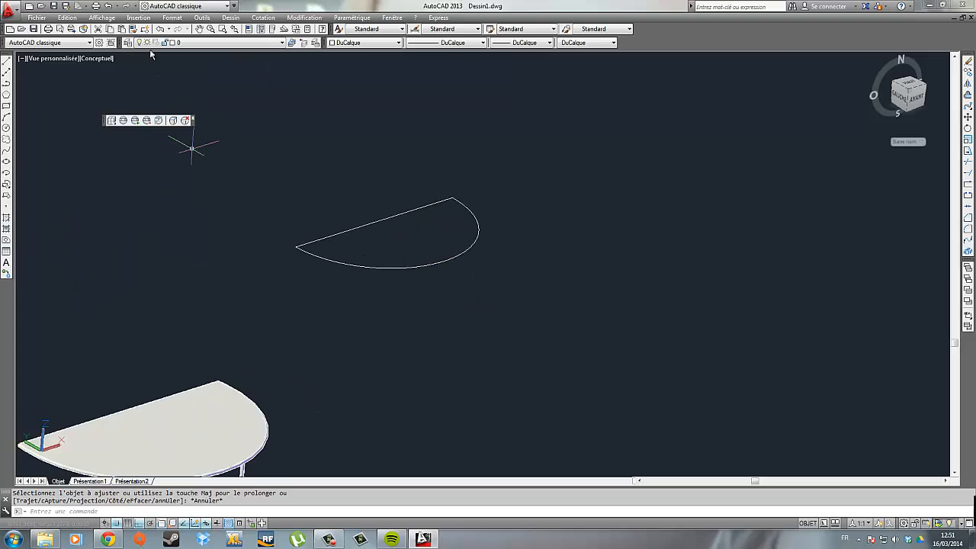
left_click(145, 18)
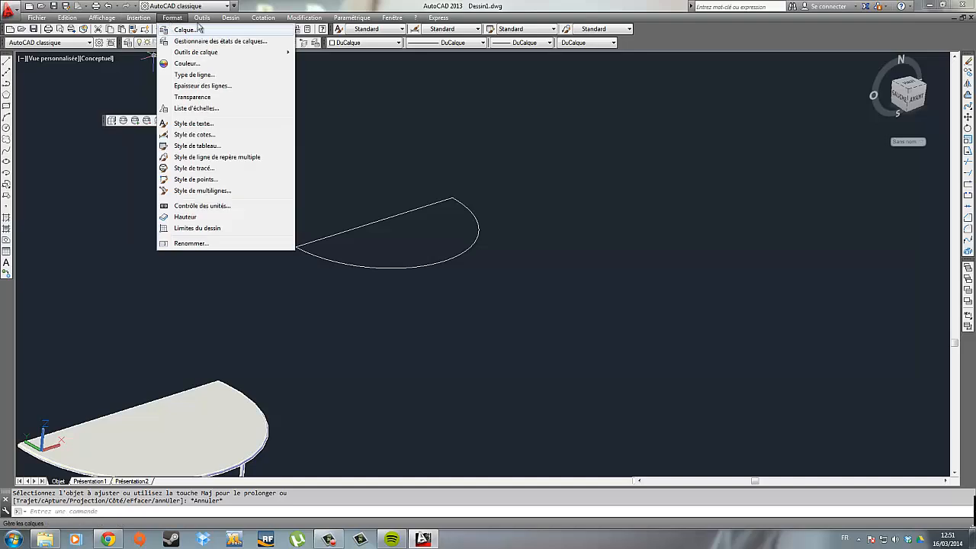
mouse_move(202, 18)
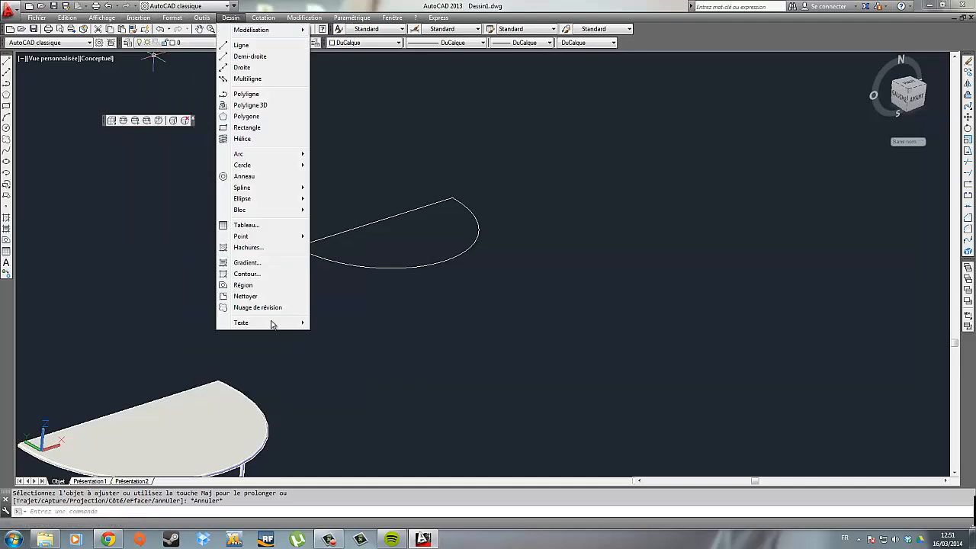
left_click(255, 284)
left_click(389, 268)
key("Return")
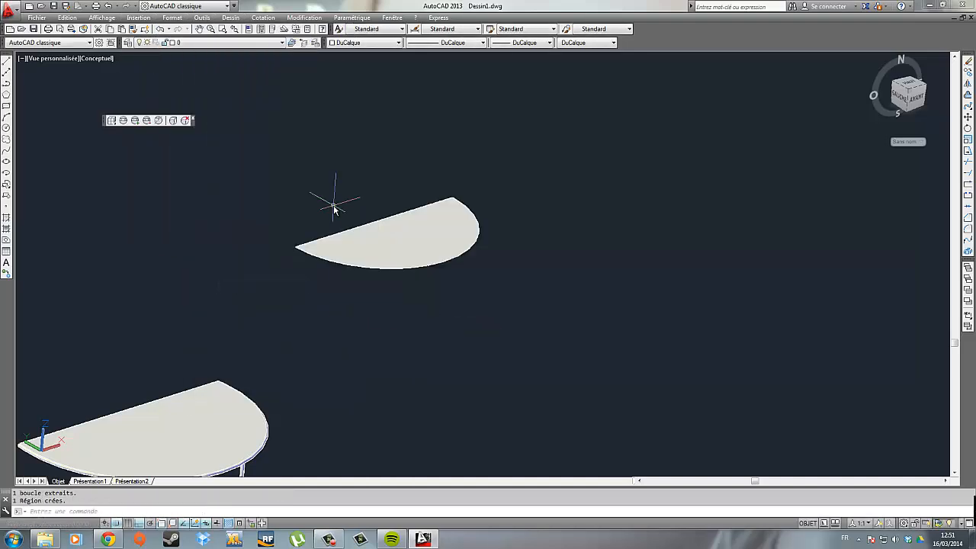
Extrude the smaller semicircular region to a height of 500.
left_click(368, 259)
left_click(232, 17)
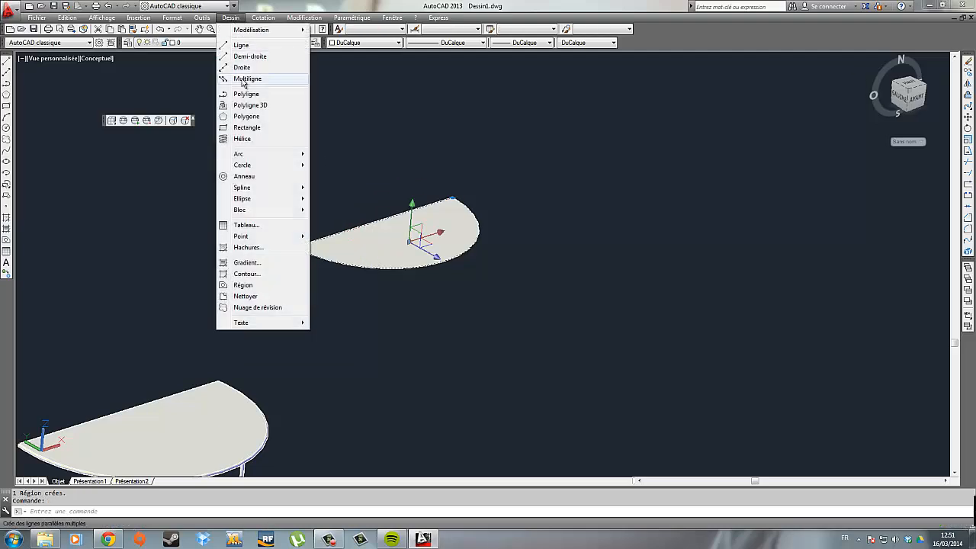
mouse_move(251, 31)
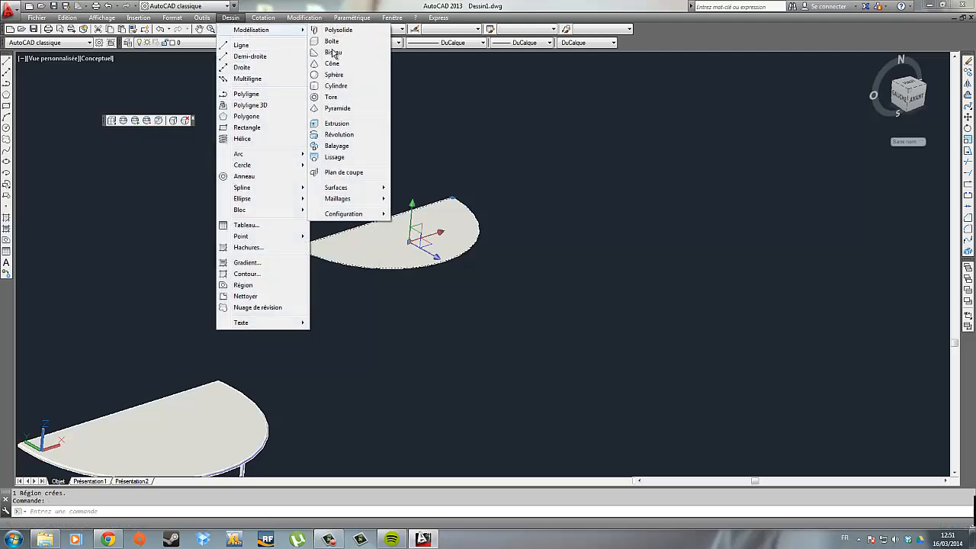
left_click(358, 124)
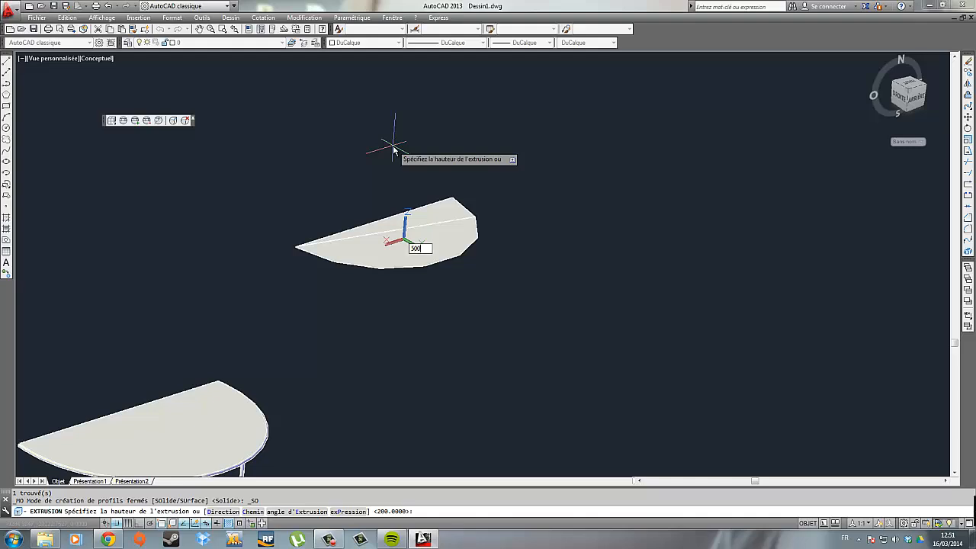
key("Return")
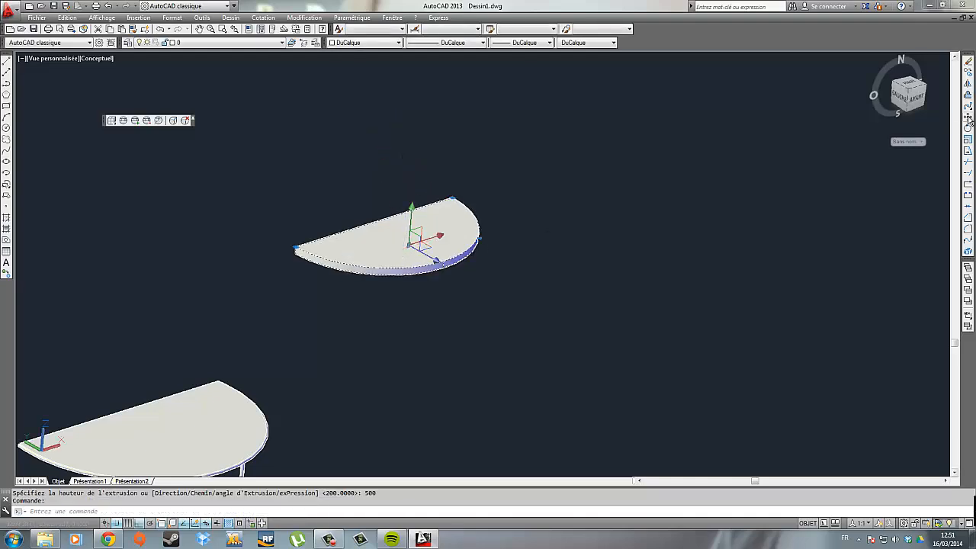
Move the extruded semicircle by its straight edge's midpoint onto the midpoint of the copied balcony slab's straight edge.
left_click(968, 118)
left_click(376, 225)
scroll(149, 406, "up", 2)
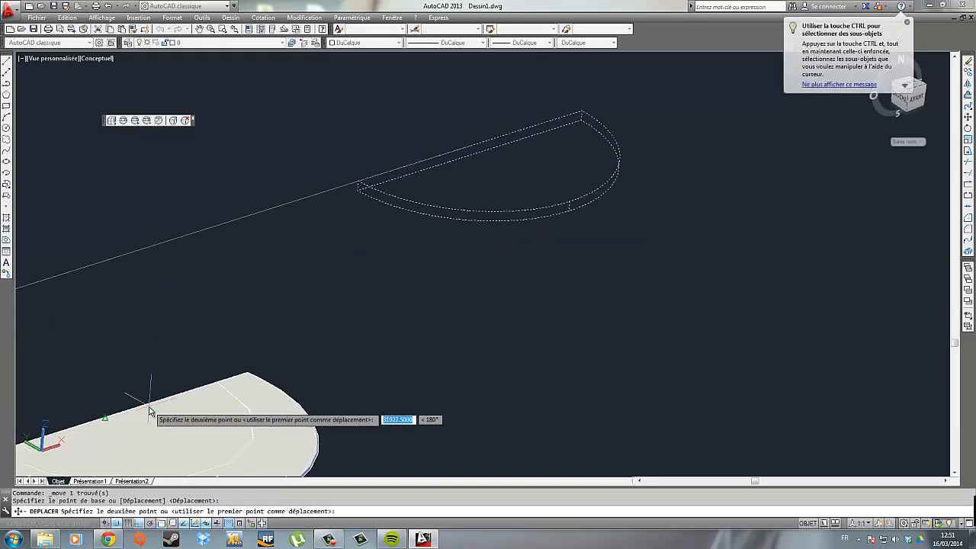
scroll(149, 406, "up", 2)
middle_click_drag(177, 391, 334, 282)
left_click(239, 313)
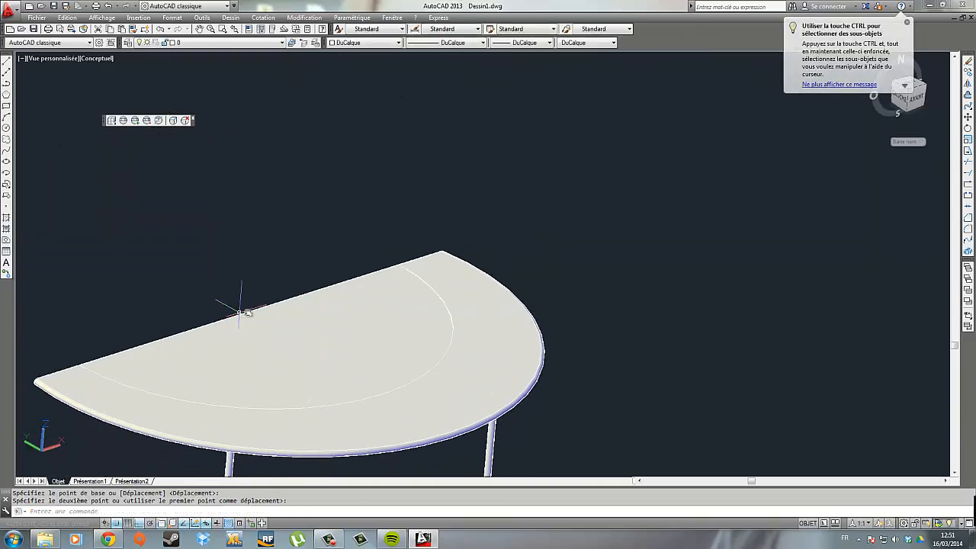
Raise the smaller semicircular solid about 159 vertically so it protrudes through the balcony slab's upper face.
left_click(308, 344)
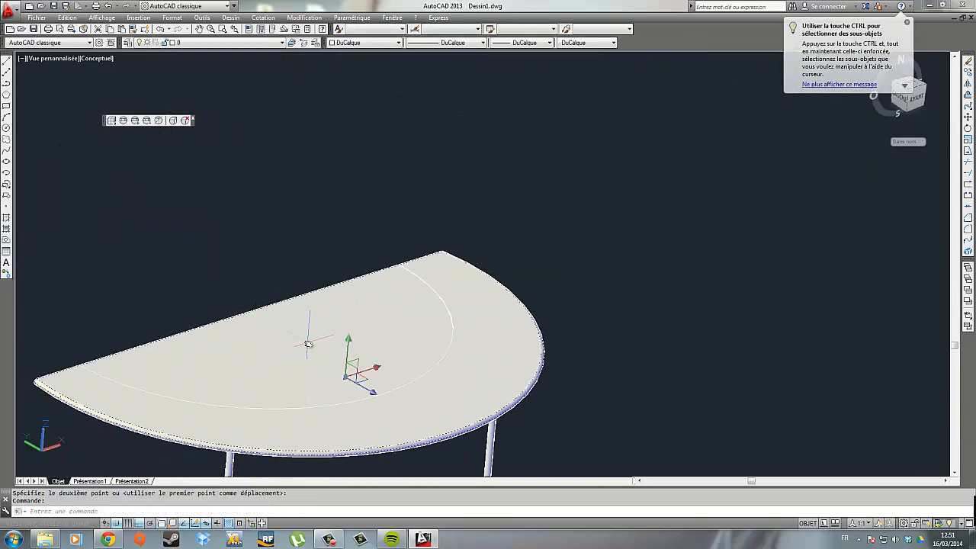
left_click(93, 371, "ctrl")
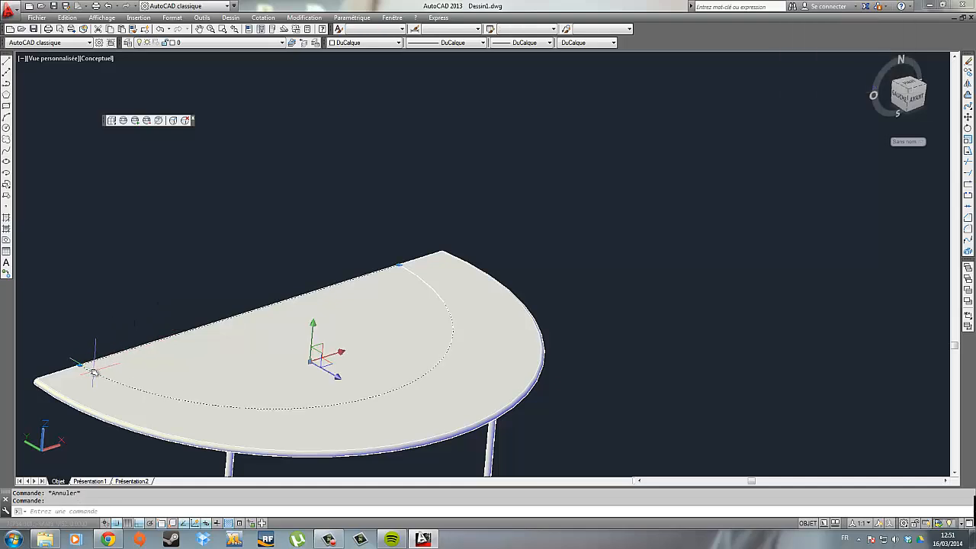
left_click(968, 118)
left_click(662, 306)
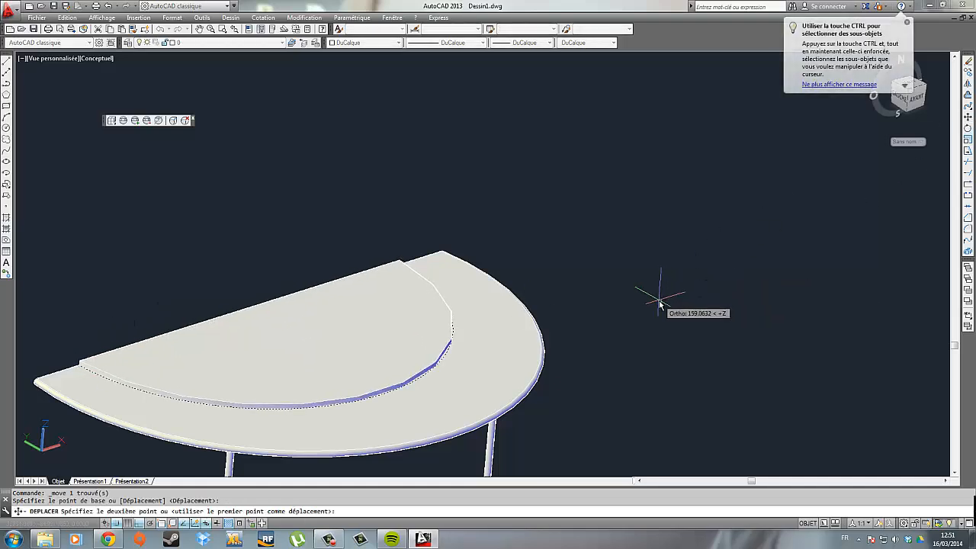
key("Escape")
scroll(435, 338, "down", 3)
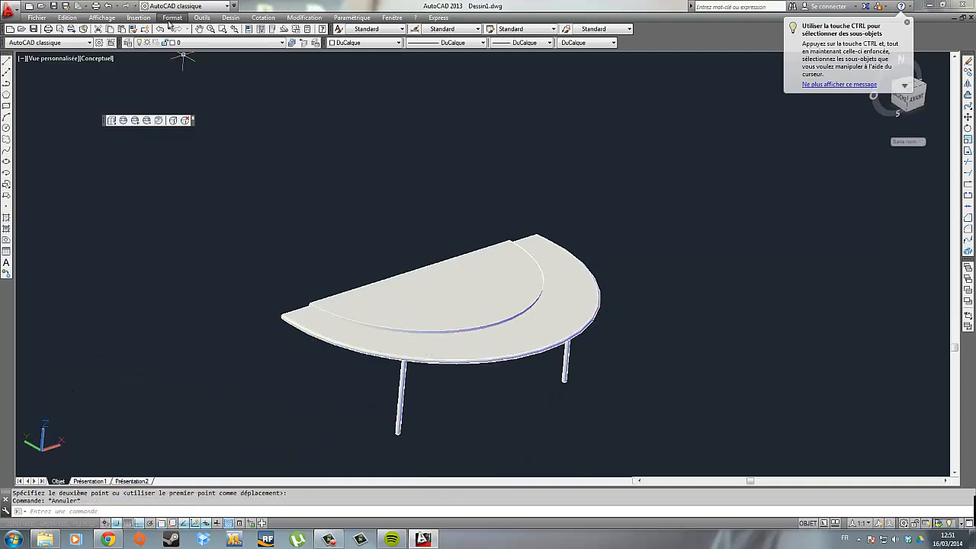
Subtract the smaller semicircular solid from the copied balcony slab to leave a curved walkway.
left_click(227, 18)
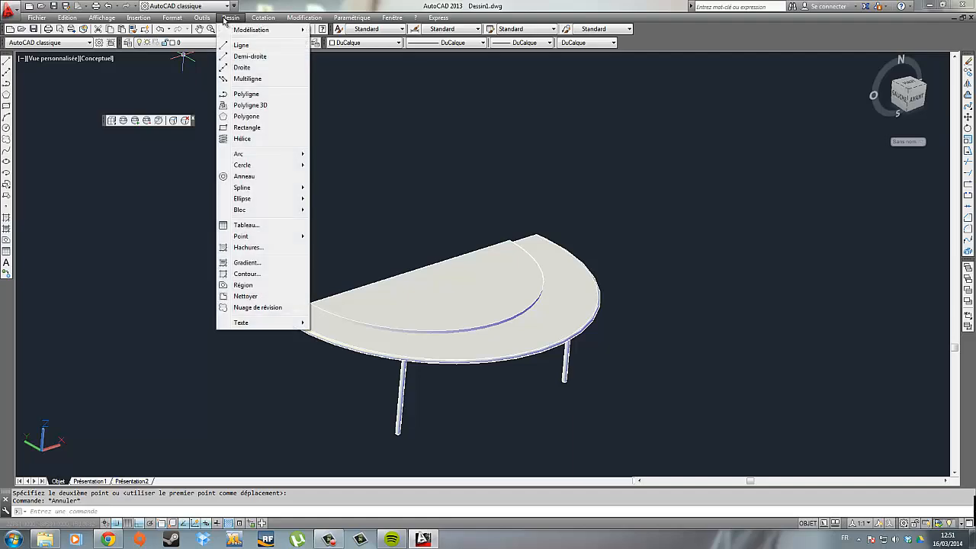
mouse_move(313, 21)
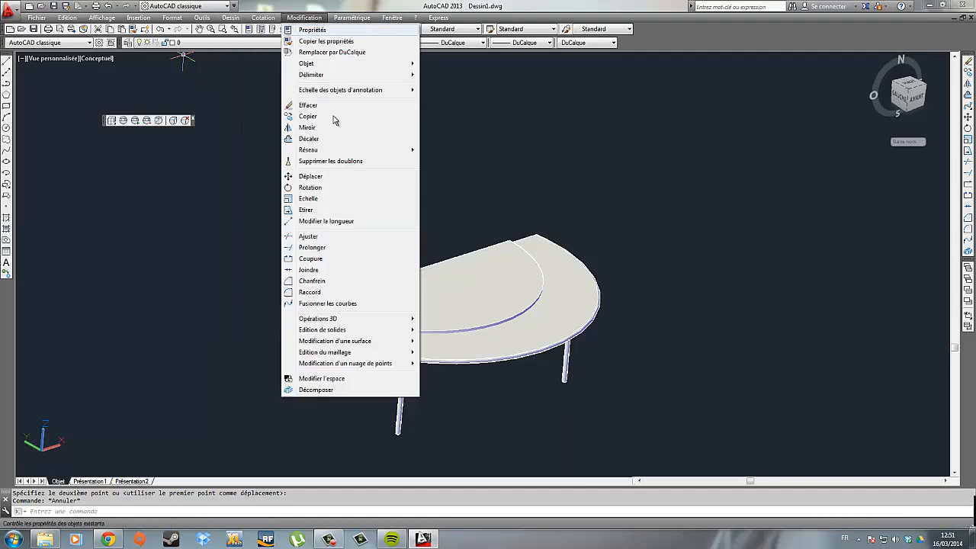
mouse_move(334, 332)
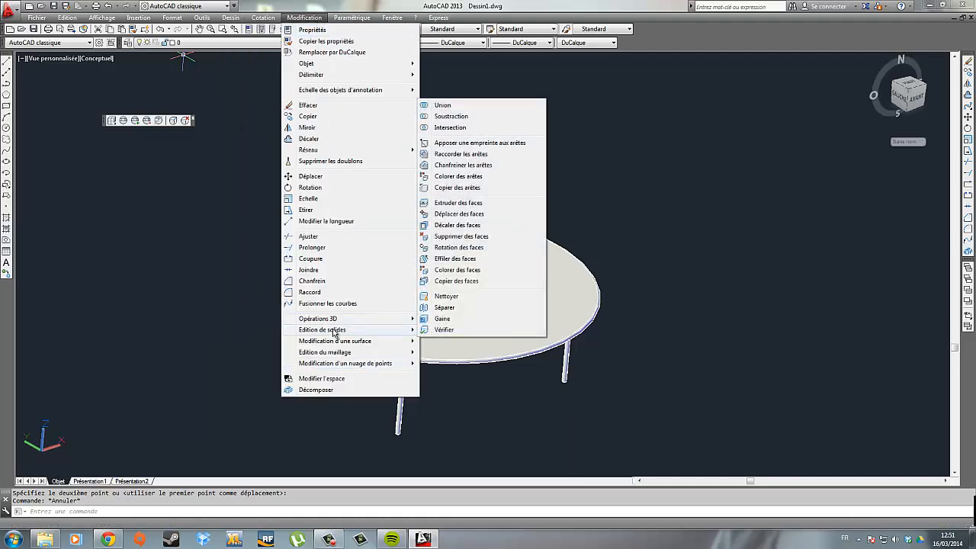
left_click(449, 116)
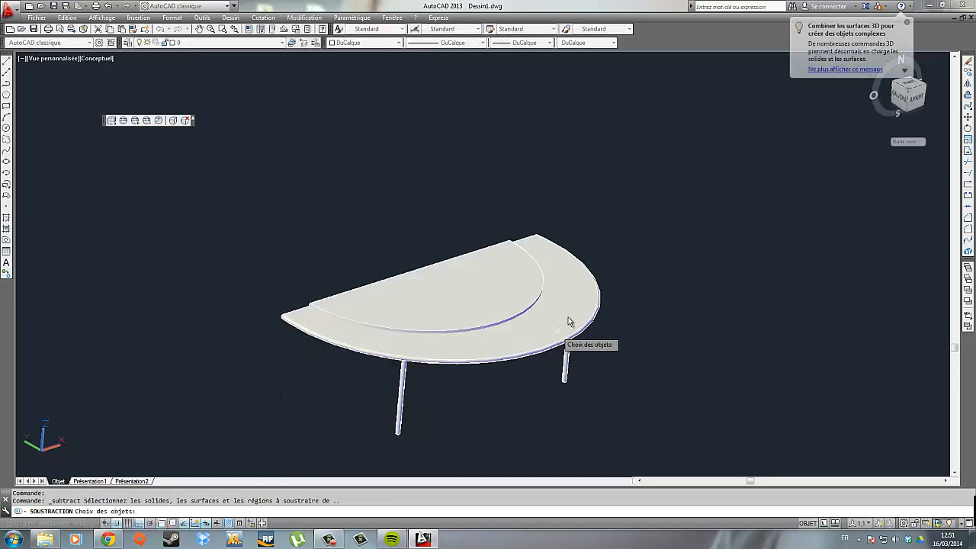
left_click(575, 287)
key("Return")
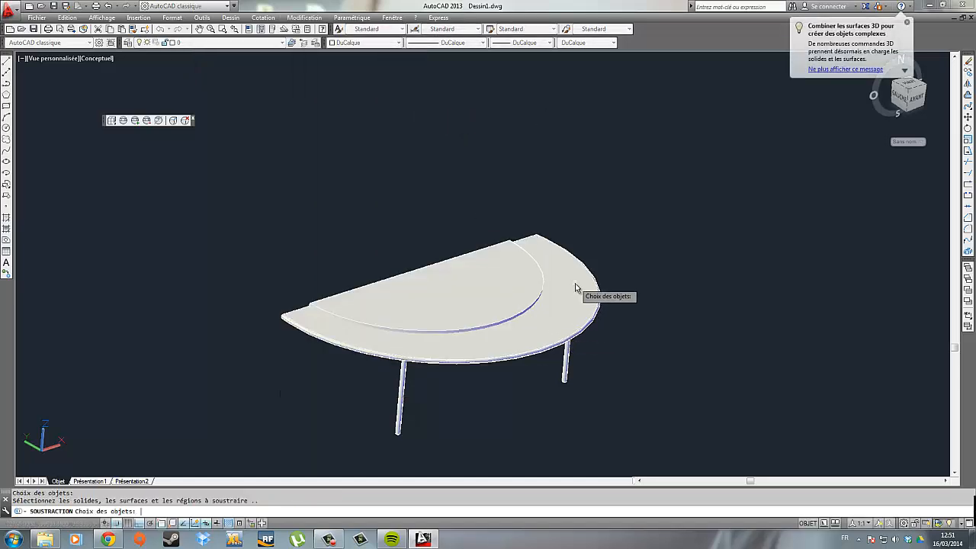
left_click(498, 290)
key("Return")
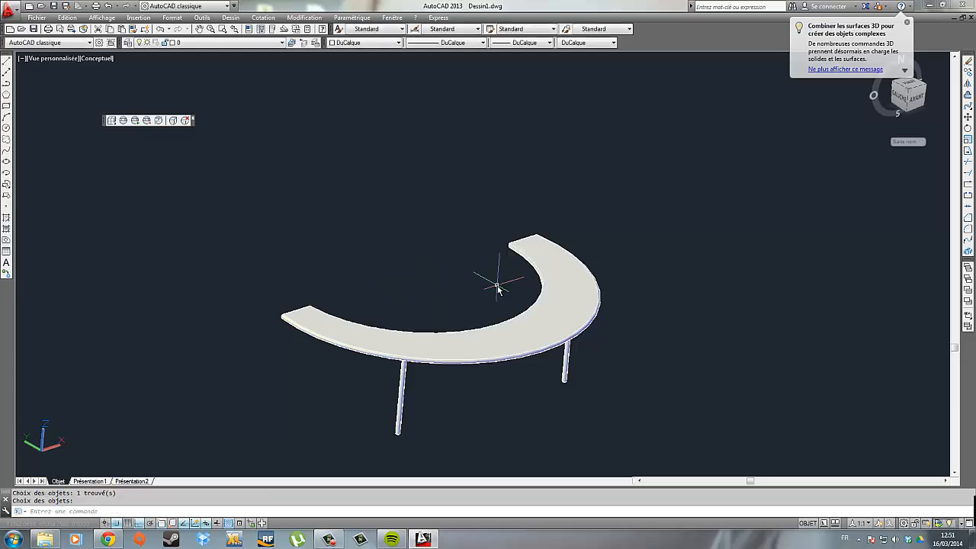
Fillet the upper and lower edges of the curved walkway's inner face with a radius of 100.
scroll(501, 281, "up", 4)
scroll(560, 211, "down", 2)
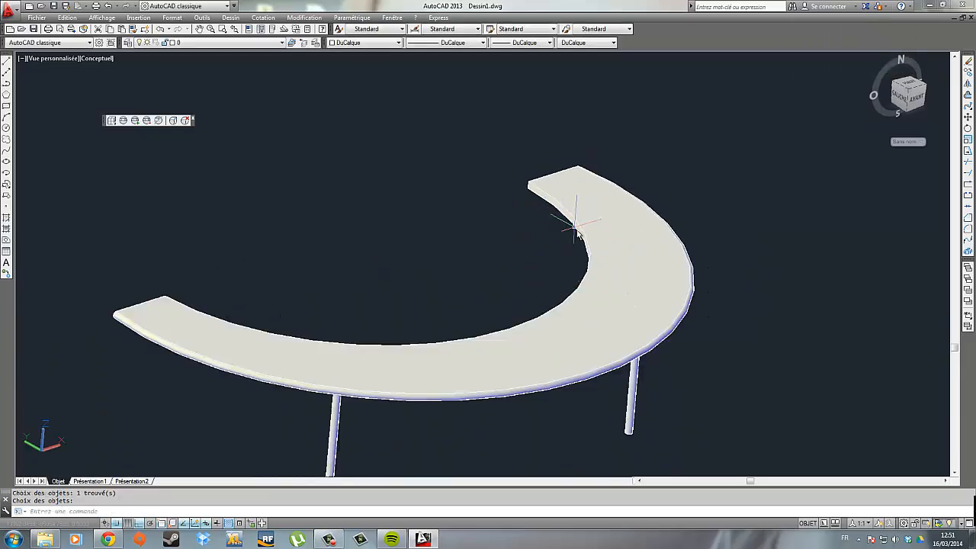
left_click(304, 18)
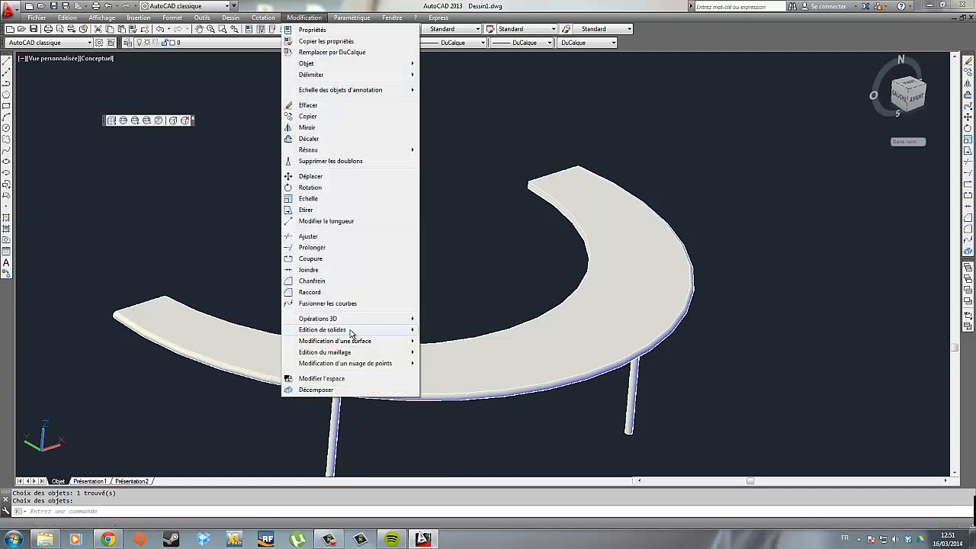
mouse_move(339, 333)
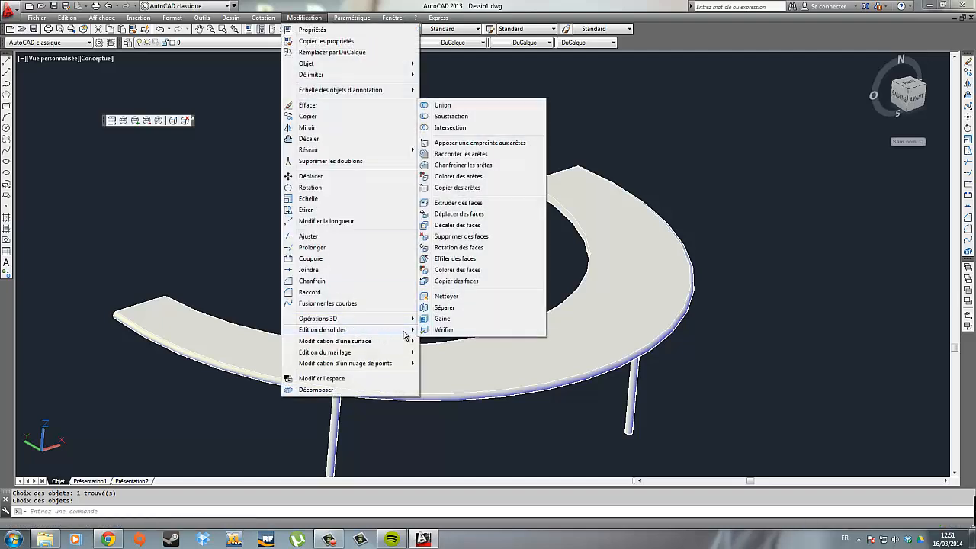
left_click(460, 154)
scroll(568, 204, "up", 4)
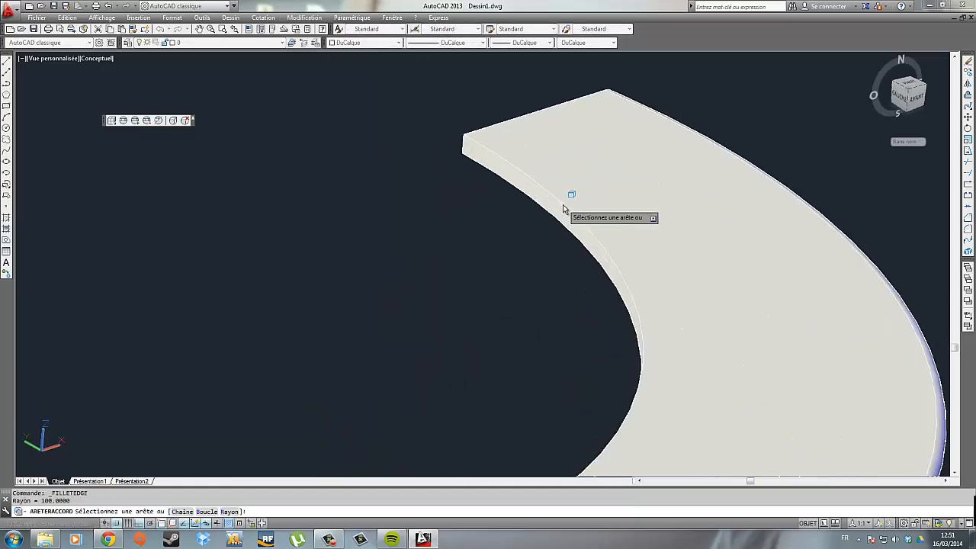
left_click(563, 205)
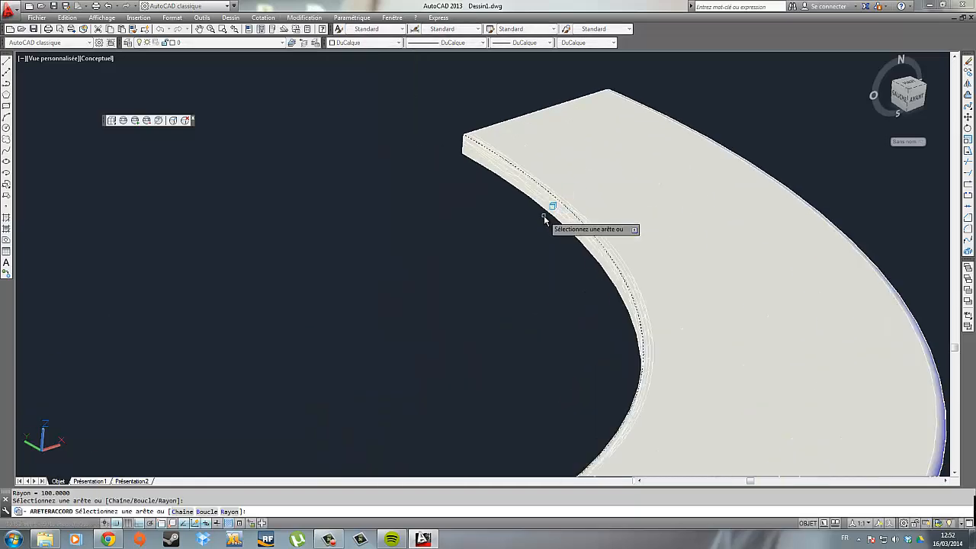
left_click(550, 216)
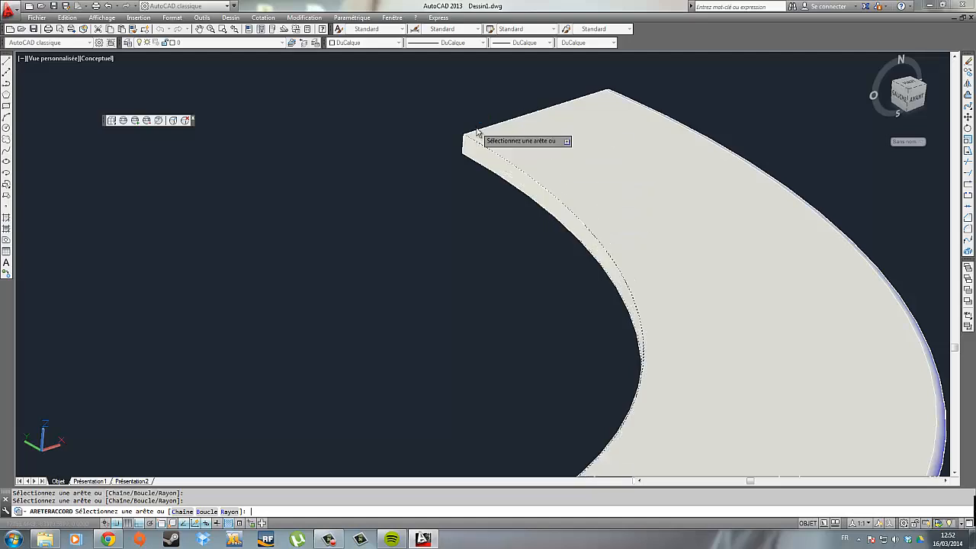
key("Return")
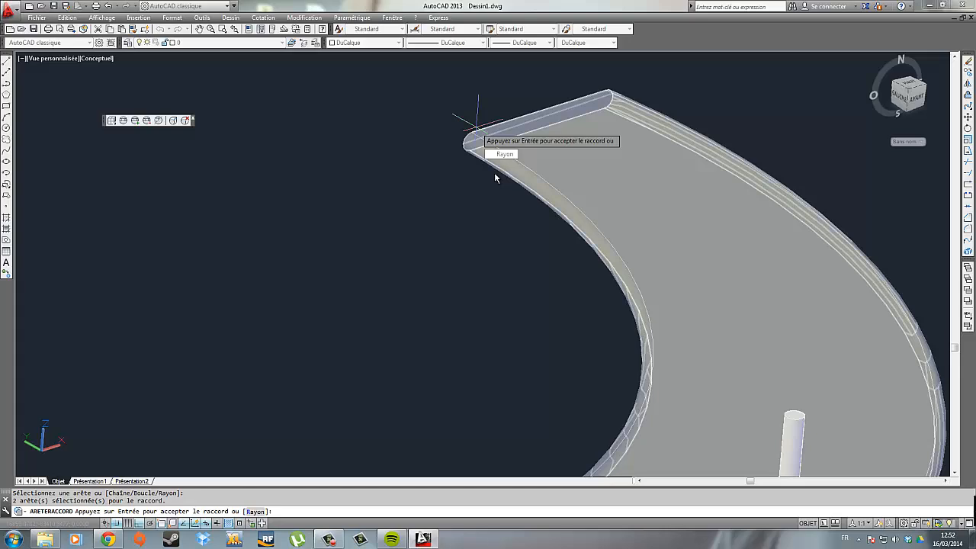
type("r")
key("Return")
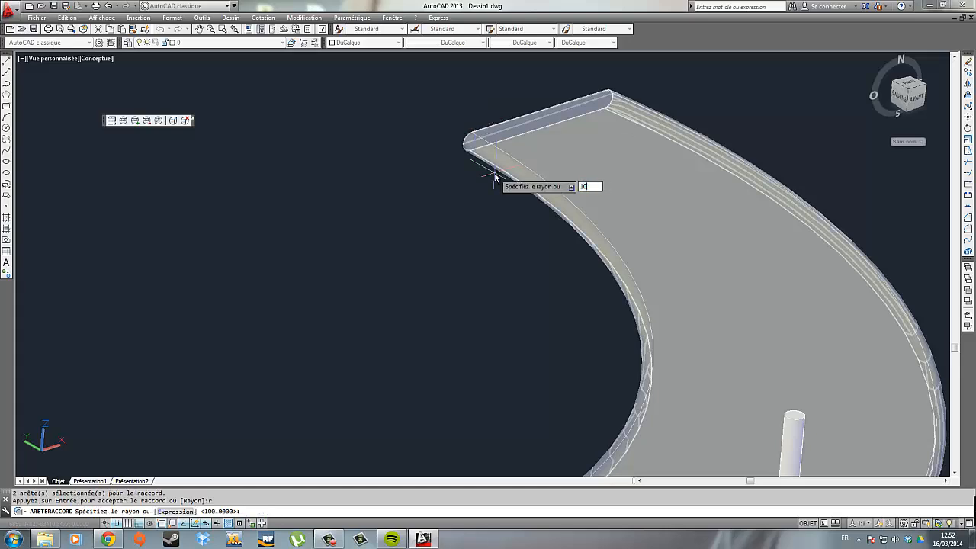
key("Return")
key("Return")
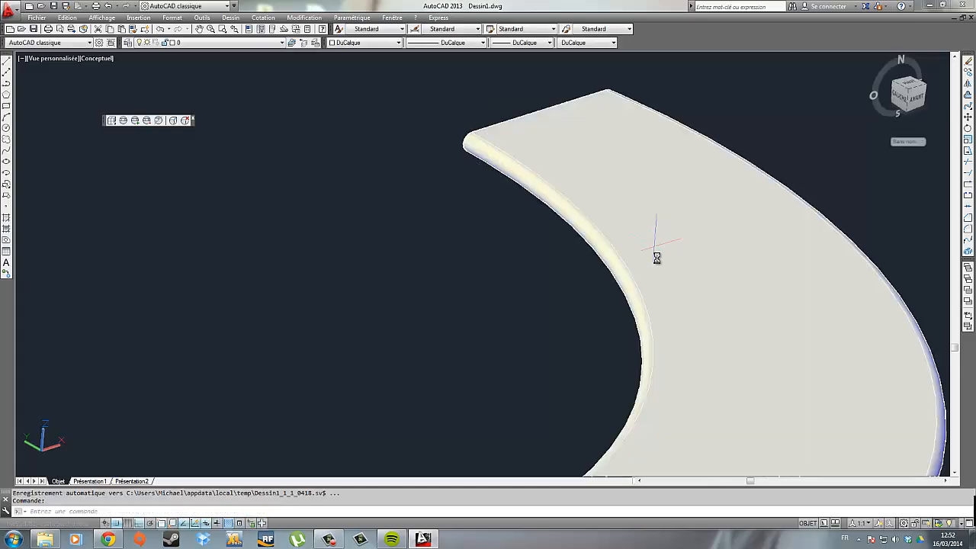
Copy the curved walkway slab onto the house's balcony, using the foot of a matching column as base and destination point.
scroll(653, 257, "down", 4)
scroll(581, 362, "down", 4)
scroll(442, 364, "down", 3)
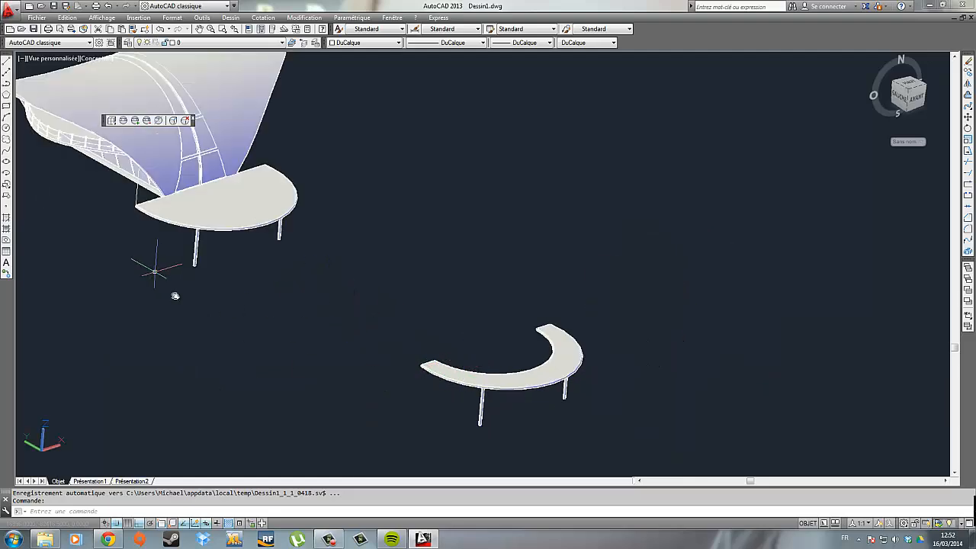
middle_click_drag(156, 272, 239, 319)
key("Escape")
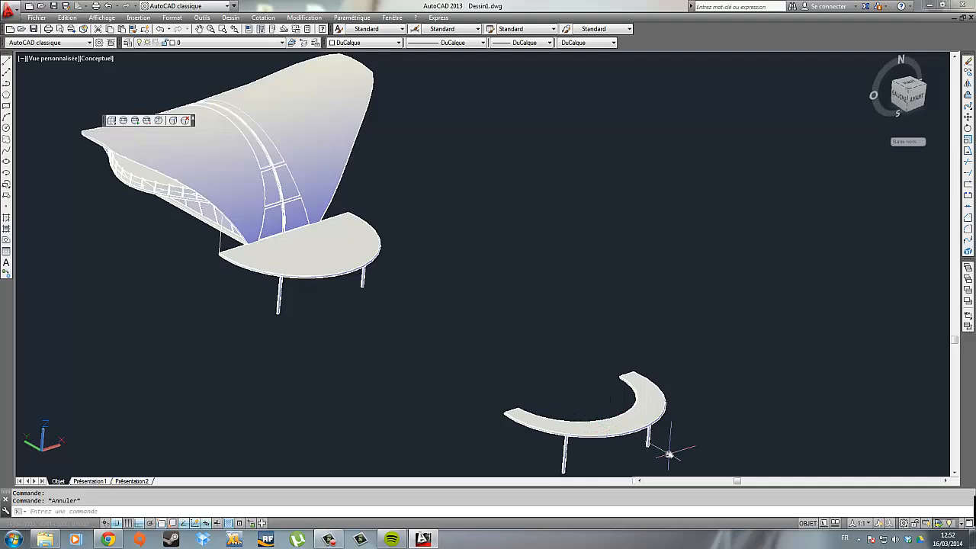
middle_click_drag(668, 454, 643, 384)
left_click(552, 364)
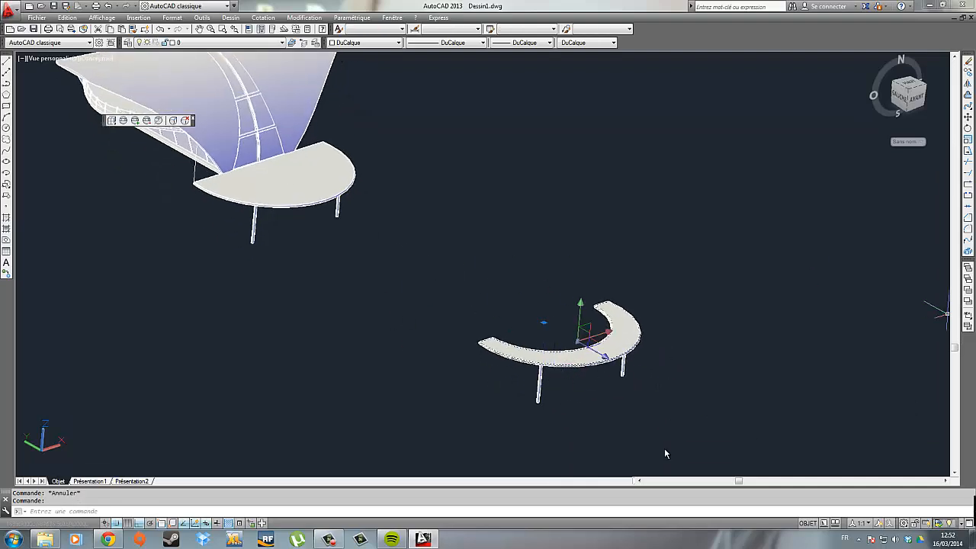
left_click(968, 72)
scroll(534, 392, "up", 10)
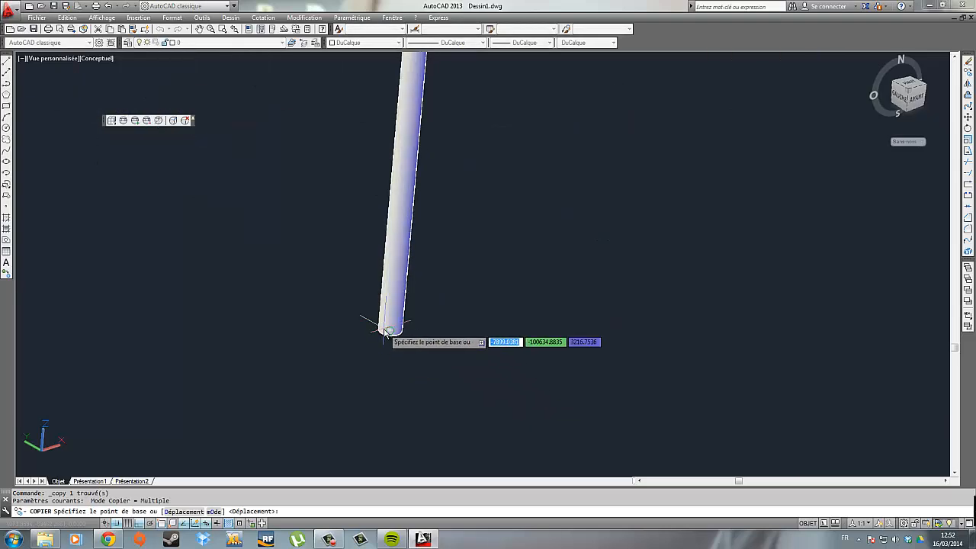
left_click(386, 331)
scroll(278, 240, "down", 10)
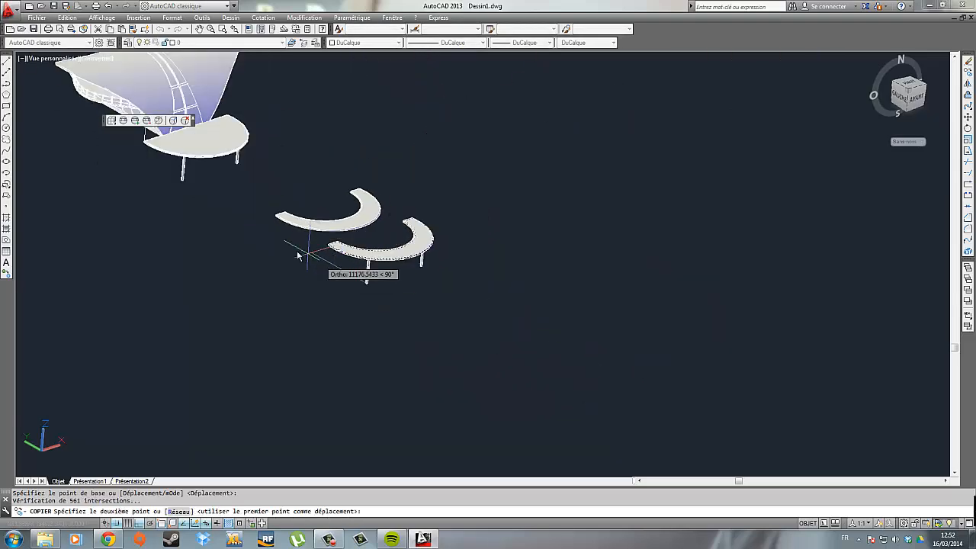
scroll(297, 255, "up", 8)
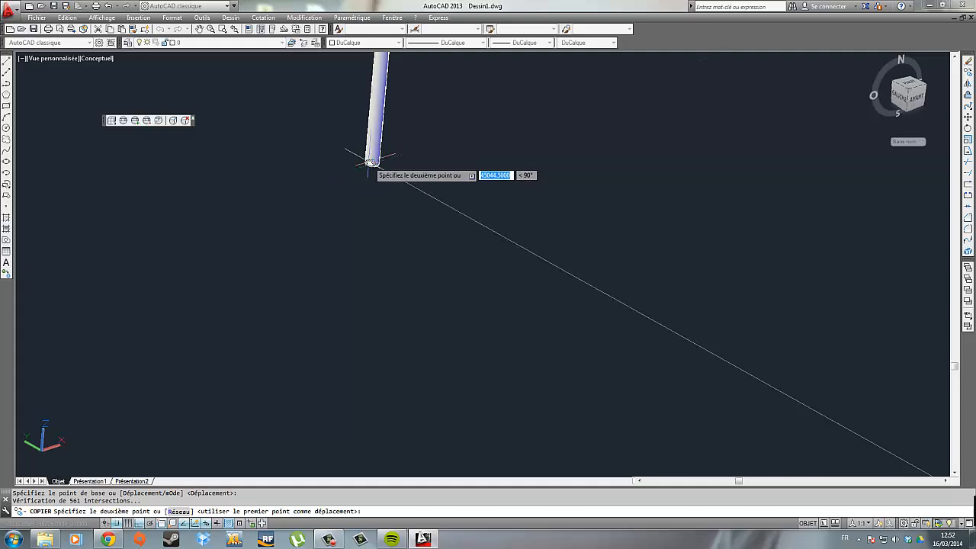
left_click(372, 164)
scroll(372, 164, "down", 8)
middle_click_drag(372, 164, 407, 261)
key("Escape")
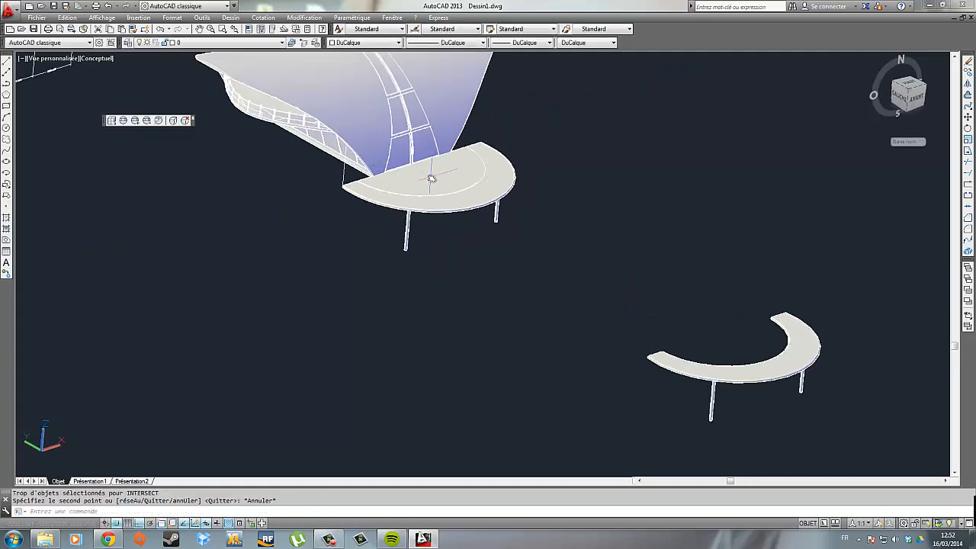
Erase the original full semicircular slab at the house, keeping the curved walkway in its place.
left_click(431, 178)
key("Delete")
scroll(432, 186, "down", 3)
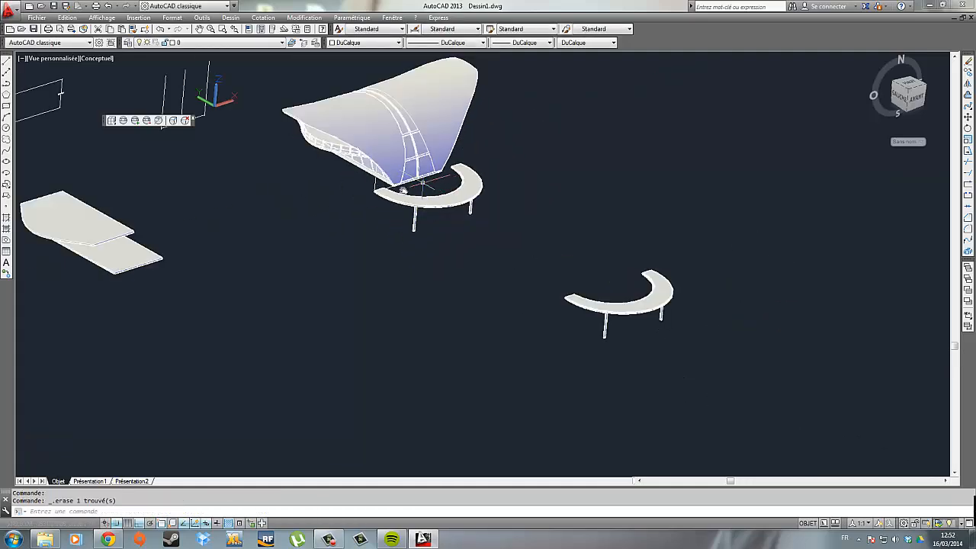
scroll(403, 190, "up", 4)
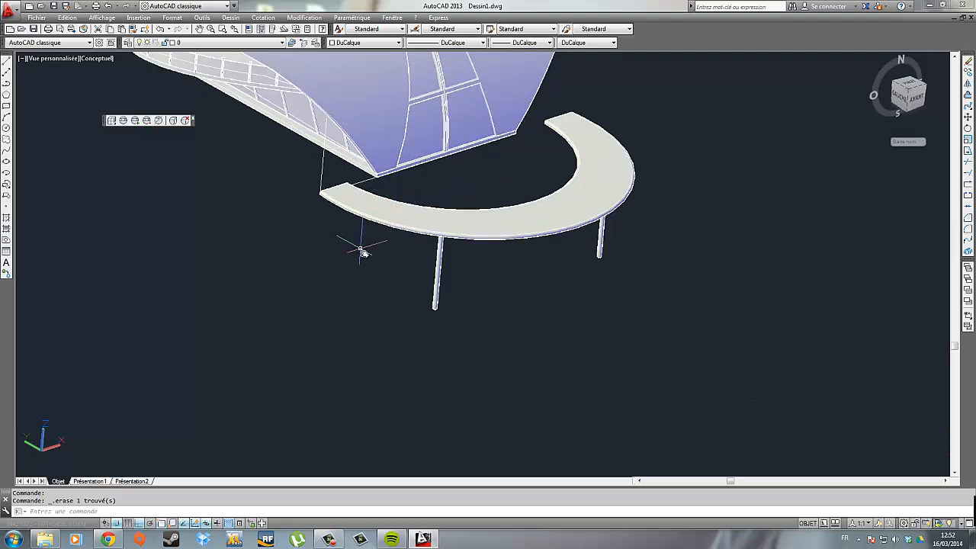
scroll(377, 243, "down", 2)
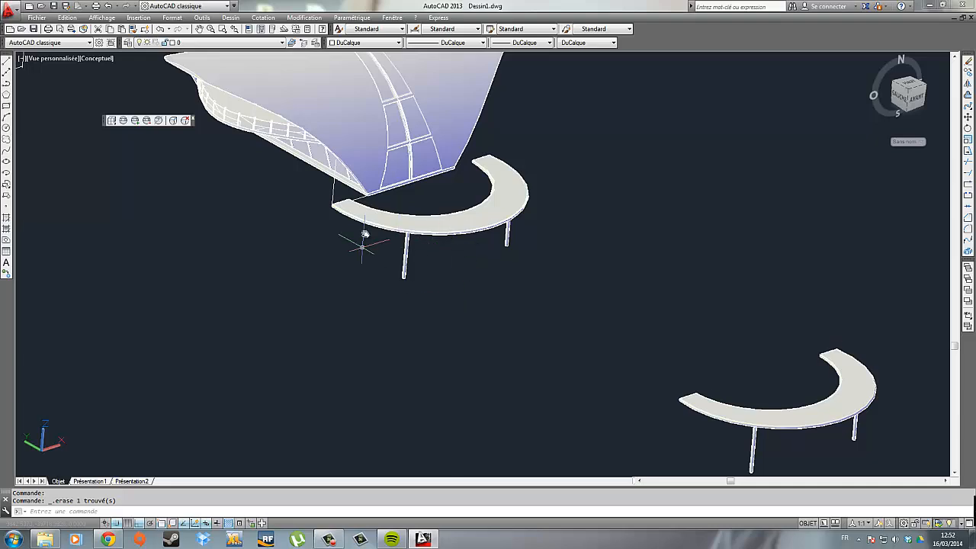
Try to move the balcony's curved walkway and its two columns by -5000 along the vertical axis.
left_click(550, 284)
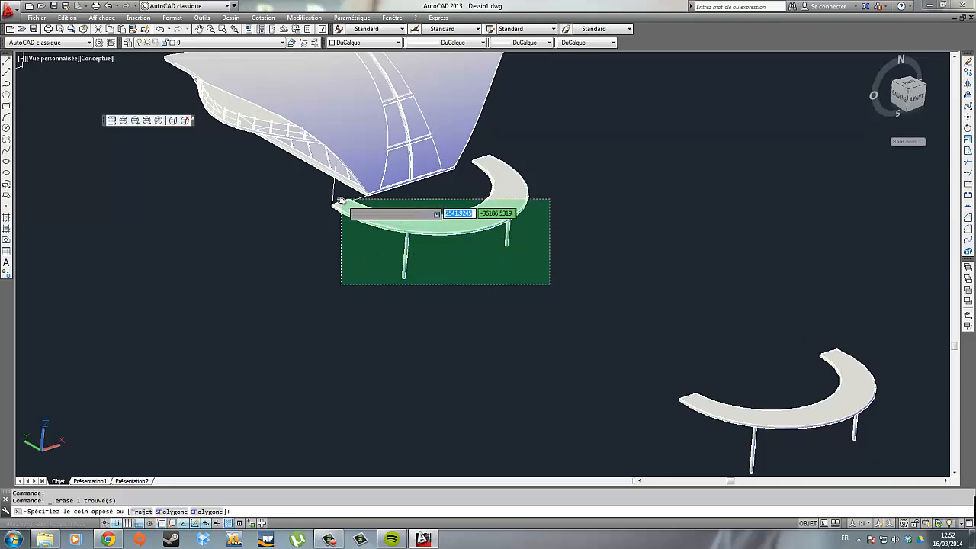
scroll(361, 231, "up", 3)
left_click(371, 238)
scroll(608, 242, "down", 5)
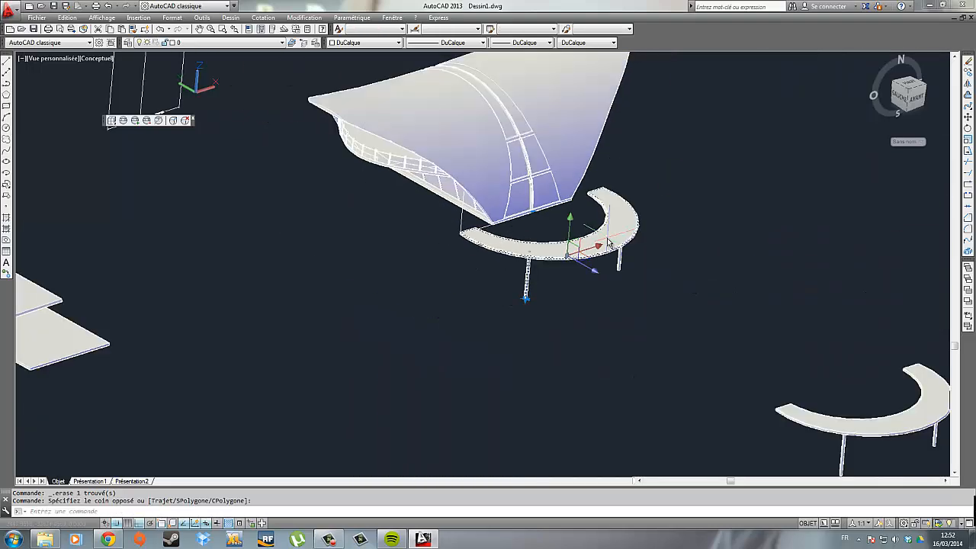
left_click(676, 297)
left_click(616, 261)
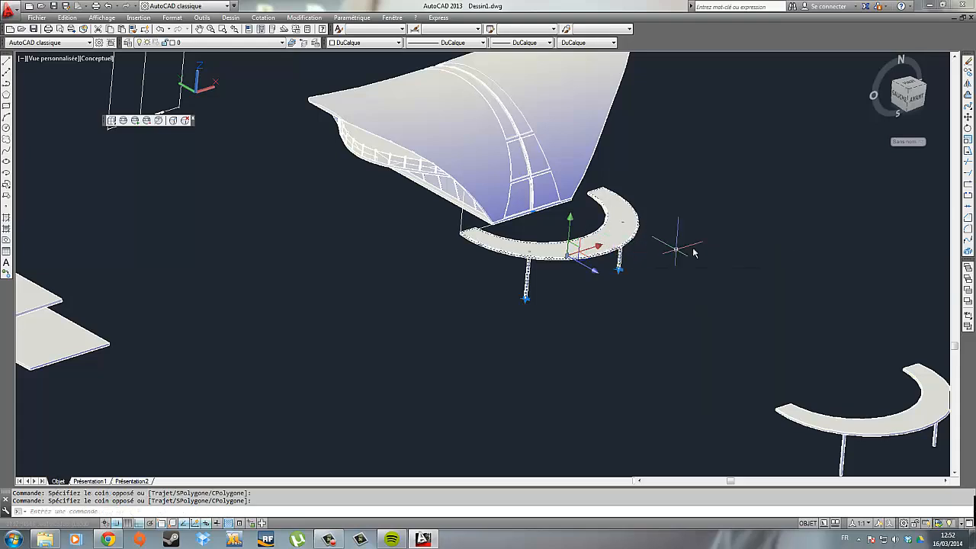
left_click(969, 118)
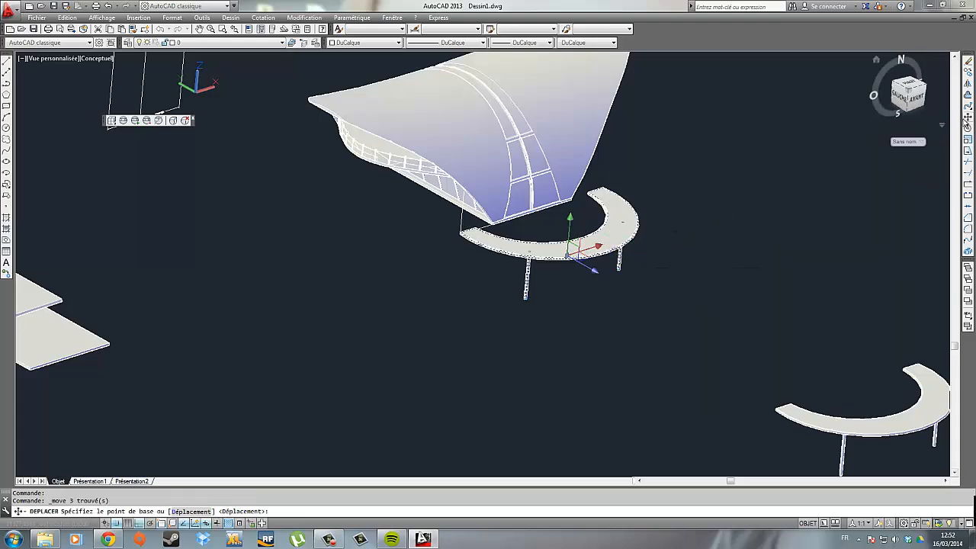
left_click(753, 231)
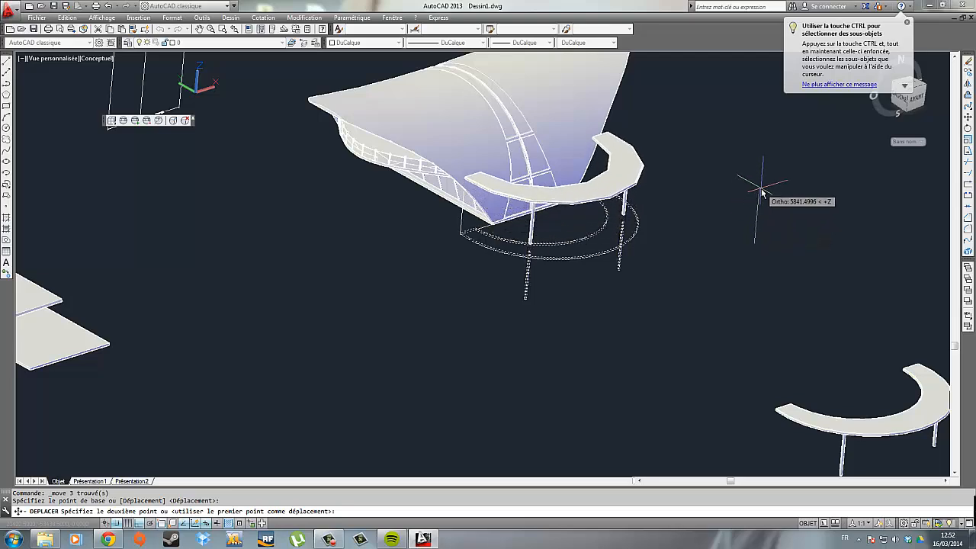
type("5000")
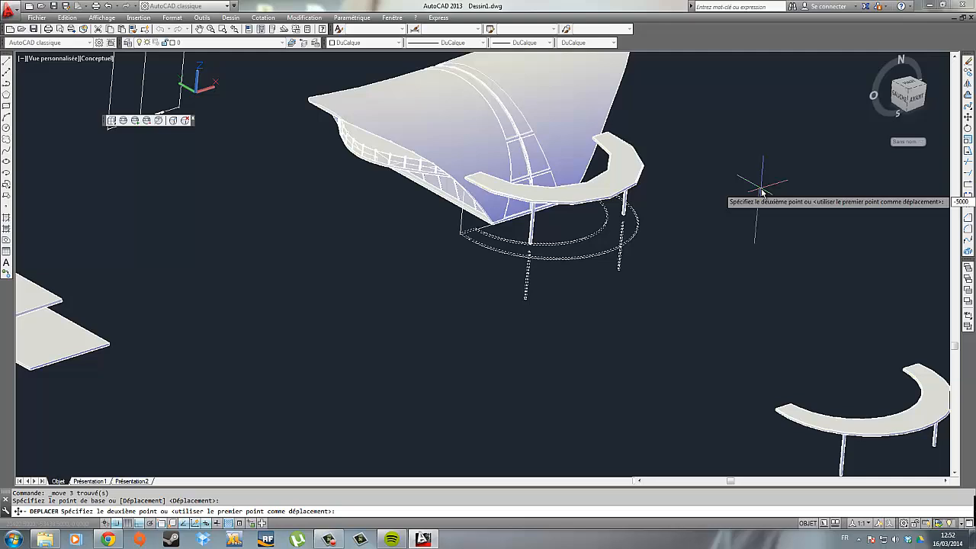
key("Return")
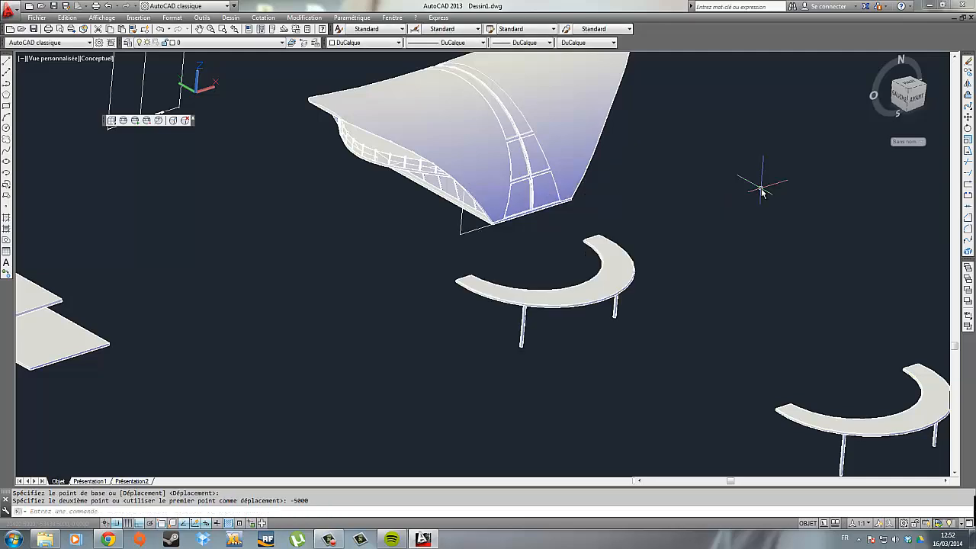
key("ctrl+z")
Raise the curved walkway at the house together with its two columns by 5000 along the vertical axis.
left_click(679, 331)
left_click(480, 222)
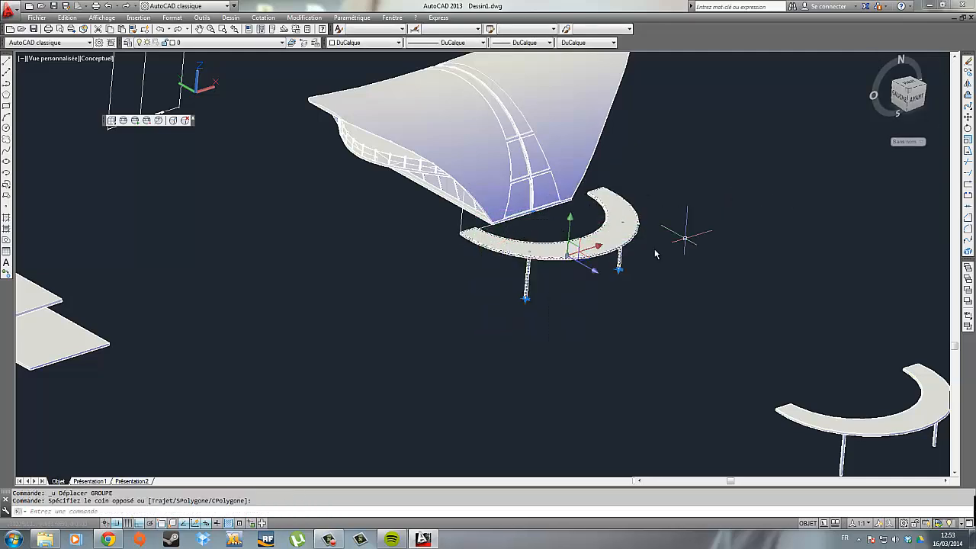
left_click(971, 116)
left_click(719, 191)
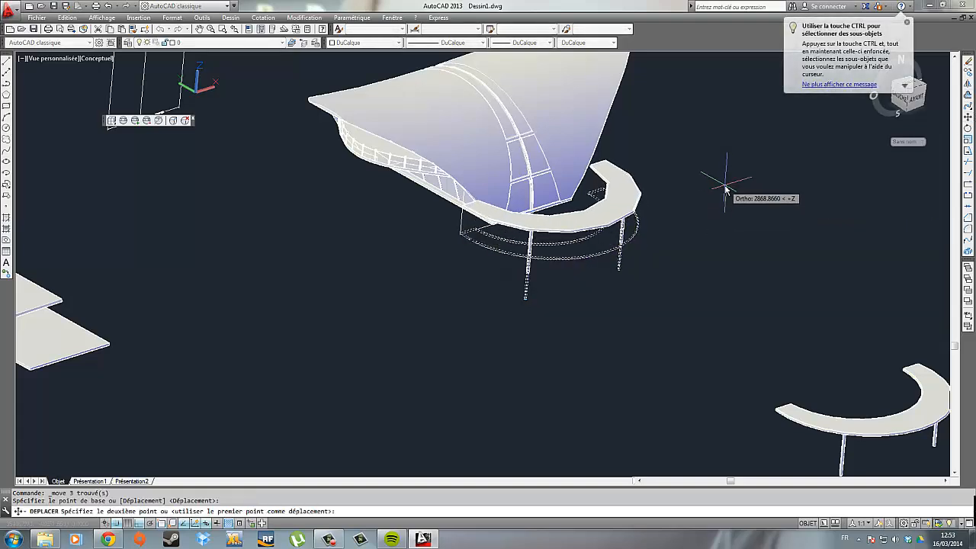
type("500")
key("Return")
key("Escape")
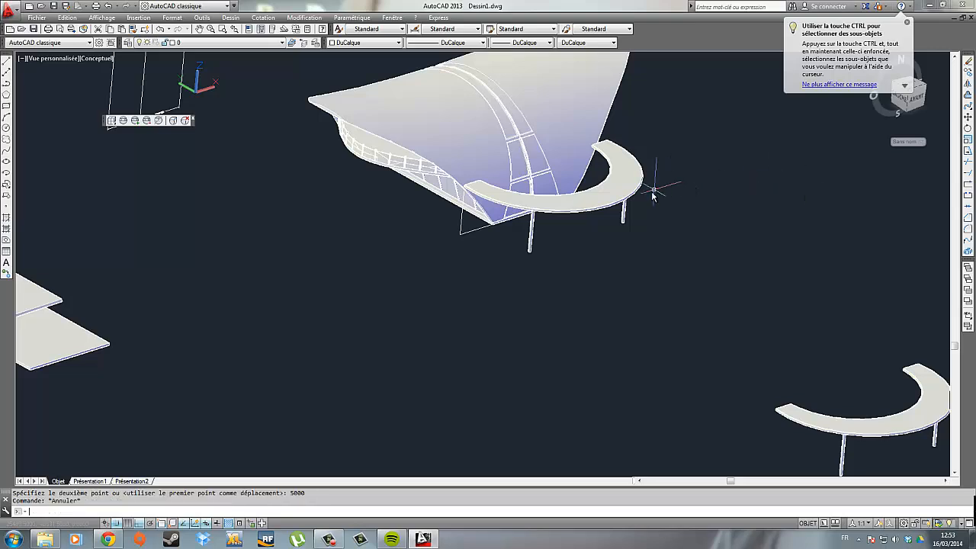
Move the raised walkway and its two columns horizontally about 1250 toward the house, so the walkway ends overlap the shell's edge.
scroll(424, 263, "up", 3)
scroll(498, 178, "up", 2)
middle_click_drag(575, 137, 430, 199)
scroll(431, 199, "down", 2)
middle_click_drag(573, 156, 538, 198)
left_click(103, 17)
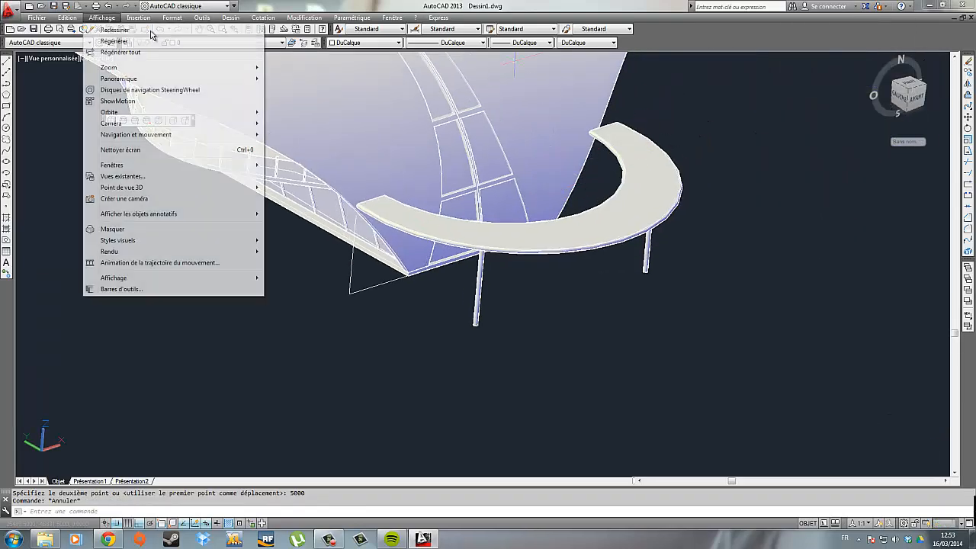
mouse_move(141, 113)
left_click(301, 125)
left_click_drag(308, 132, 474, 267)
scroll(500, 272, "up", 1)
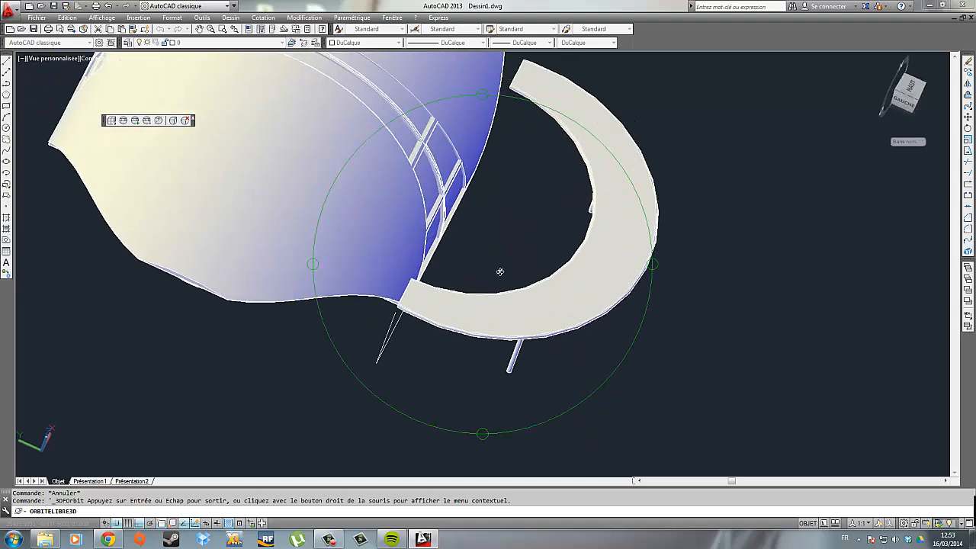
key("Escape")
left_click(648, 407)
left_click(531, 329)
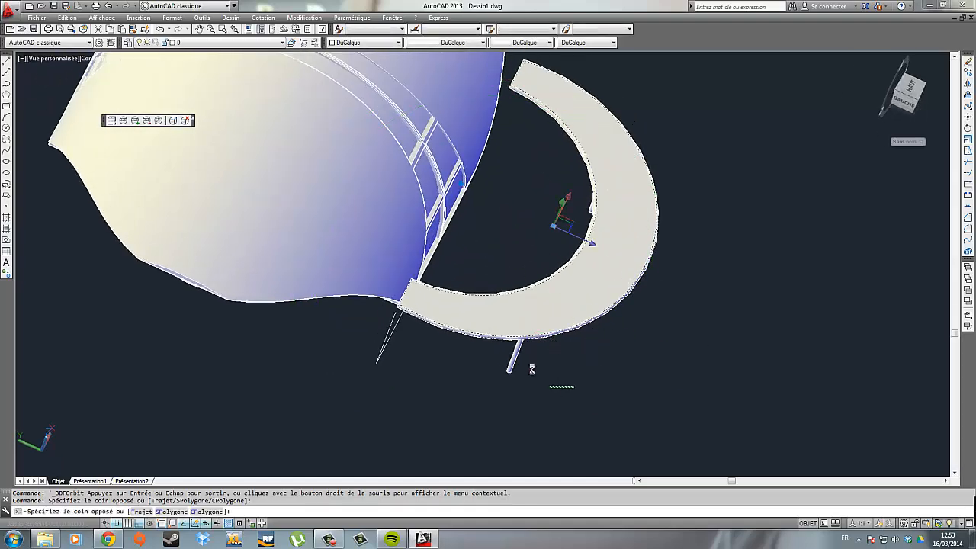
left_click(967, 118)
left_click(829, 272)
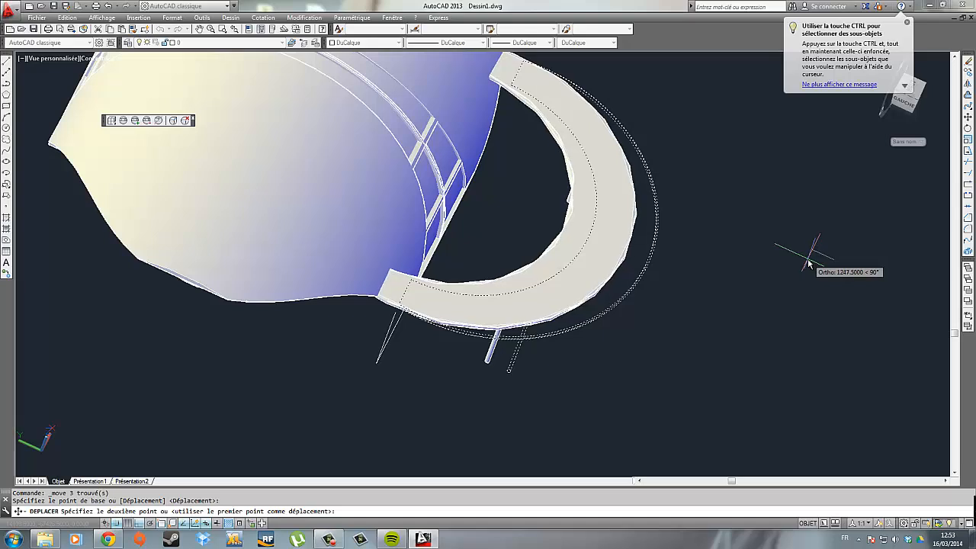
key("Escape")
Examine from several angles how the raised walkway and its columns meet the house shell.
middle_click_drag(475, 305, 453, 265, "shift")
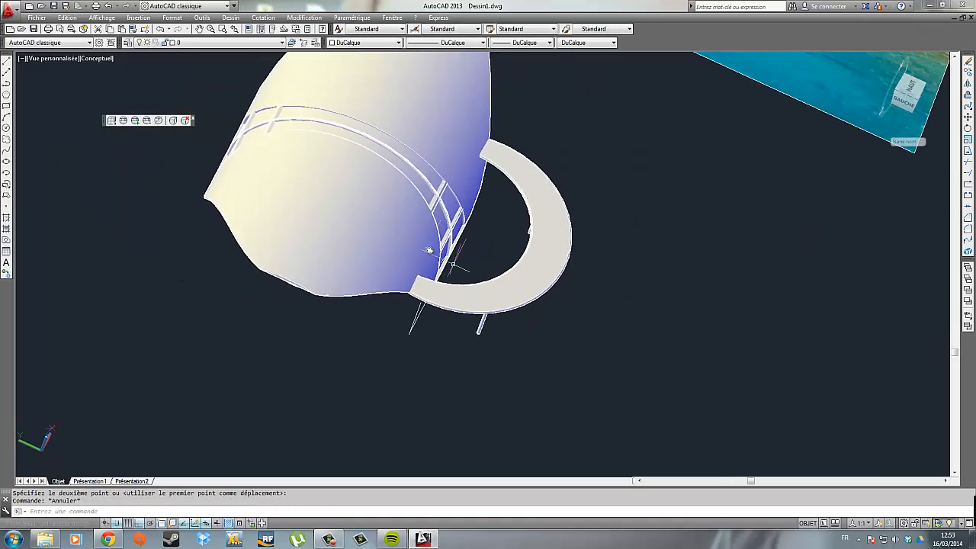
left_click(172, 17)
mouse_move(138, 17)
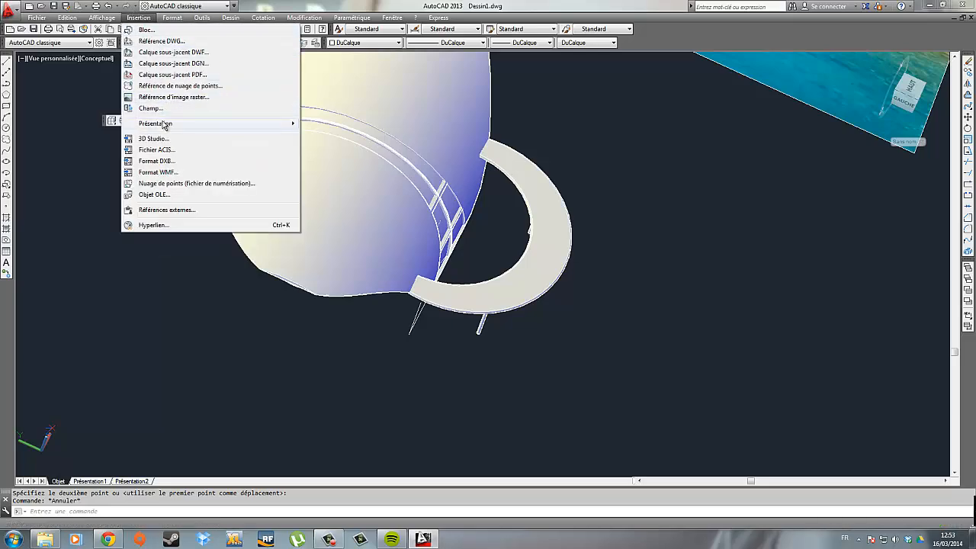
mouse_move(102, 17)
mouse_move(229, 112)
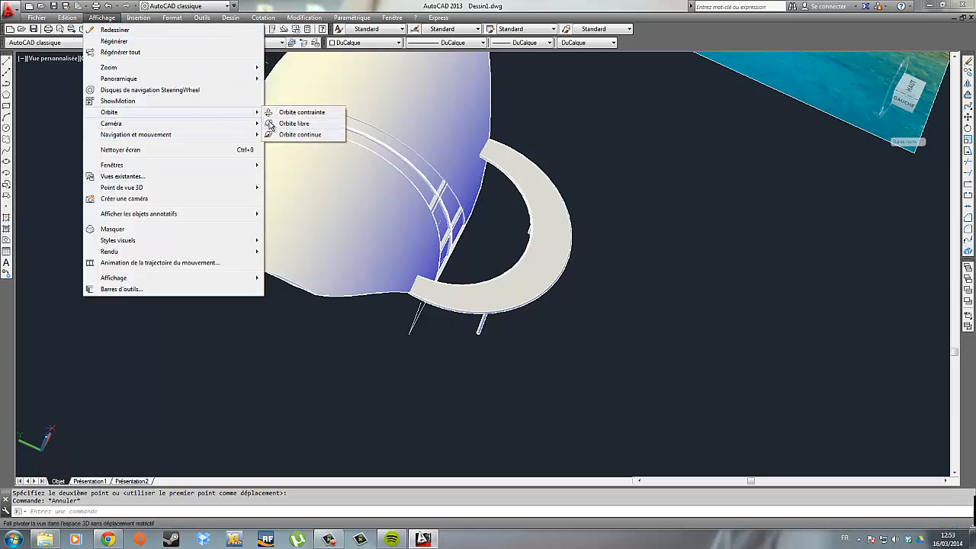
left_click(294, 123)
left_click_drag(334, 142, 486, 290)
scroll(300, 278, "up", 8)
scroll(486, 289, "down", 4)
middle_click_drag(505, 298, 591, 318)
scroll(577, 306, "down", 1)
key("Escape")
Compare the height and position of the modelled walkway and its columns with the house in the reference photo.
scroll(575, 300, "down", 6)
middle_click_drag(563, 185, 564, 230)
scroll(565, 230, "up", 11)
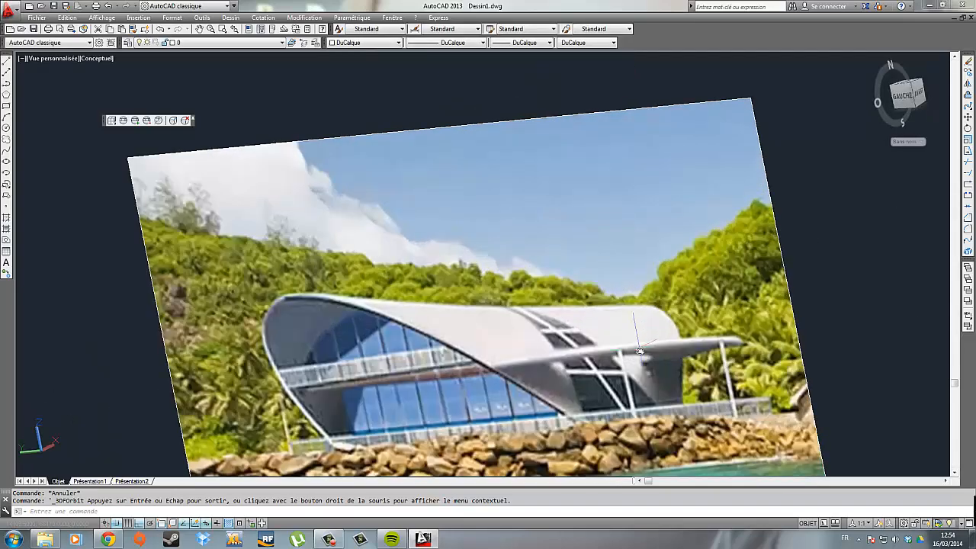
scroll(654, 360, "down", 6)
middle_click_drag(669, 377, 588, 232)
middle_click_drag(617, 331, 569, 183)
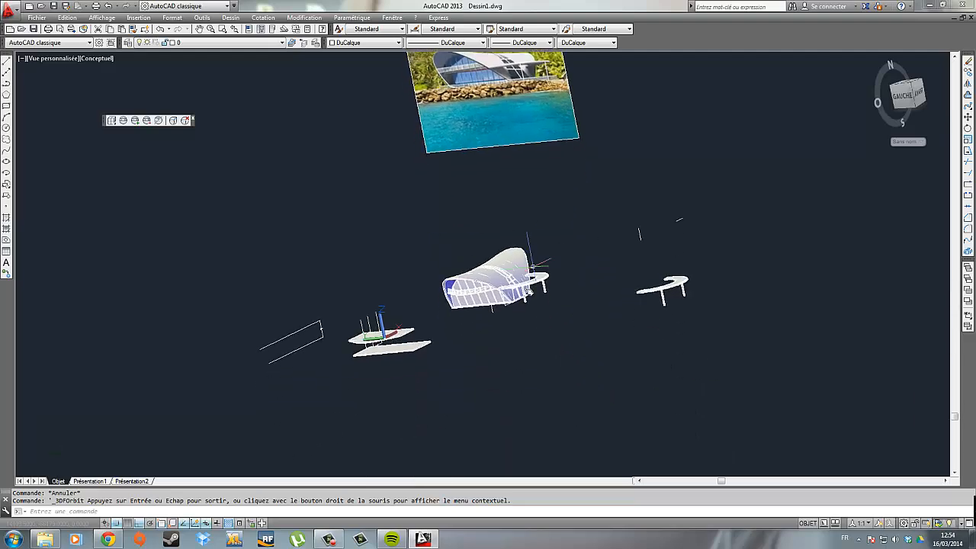
scroll(517, 311, "up", 7)
middle_click_drag(603, 256, 581, 277)
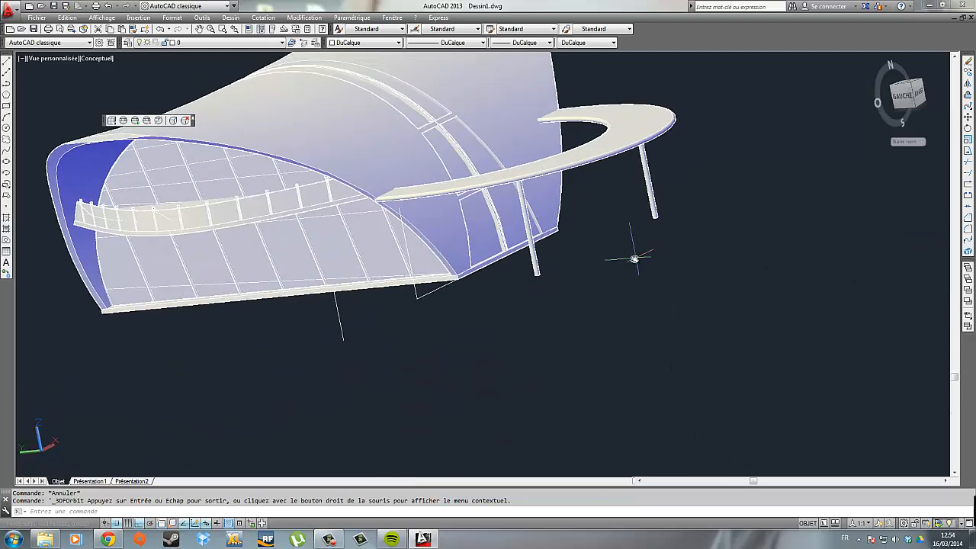